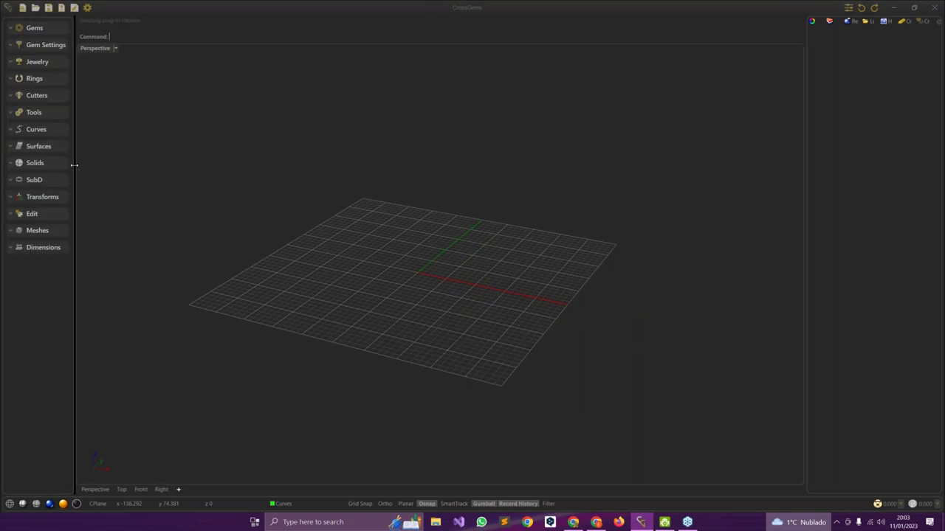
- Shrink the tool sidebar to an icon-only strip and preview the gem, ring, curve and solid tool groups
drag(74, 166, 21, 161)
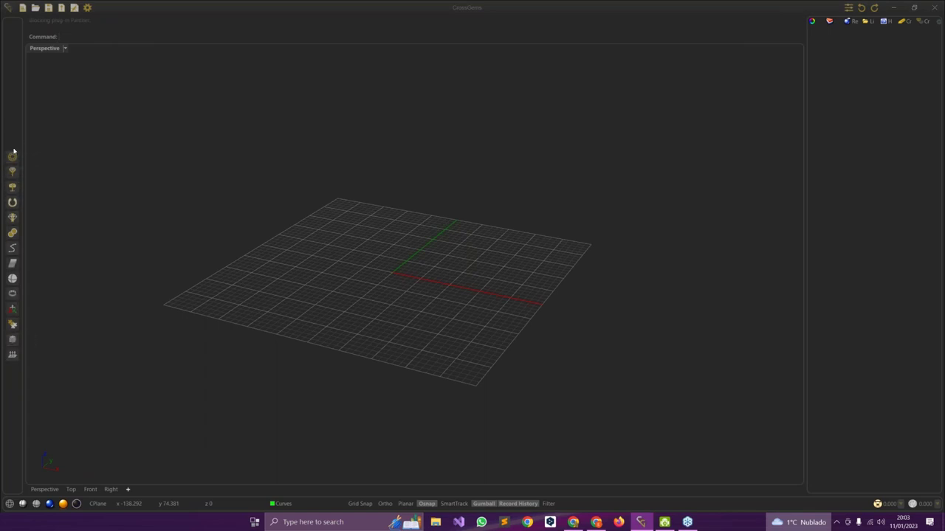
drag(25, 155, 30, 155)
click(16, 99)
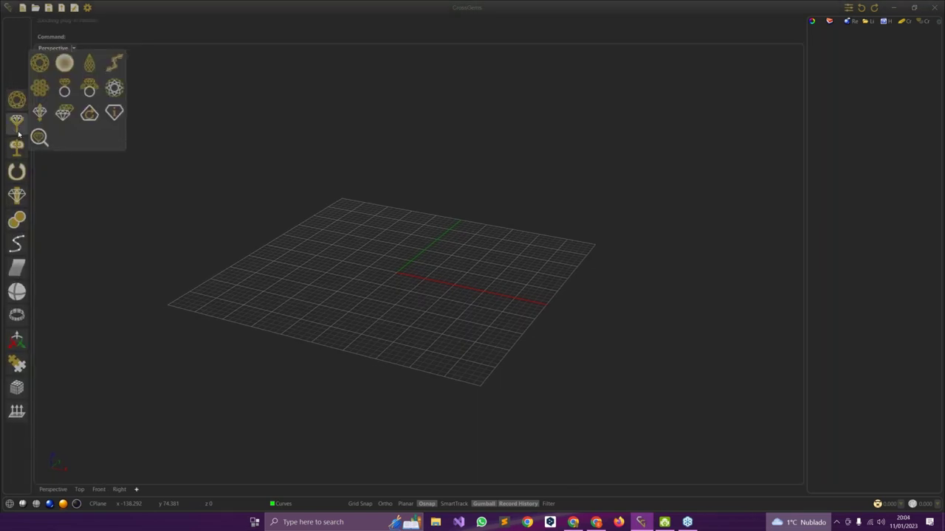
mouse_move(17, 177)
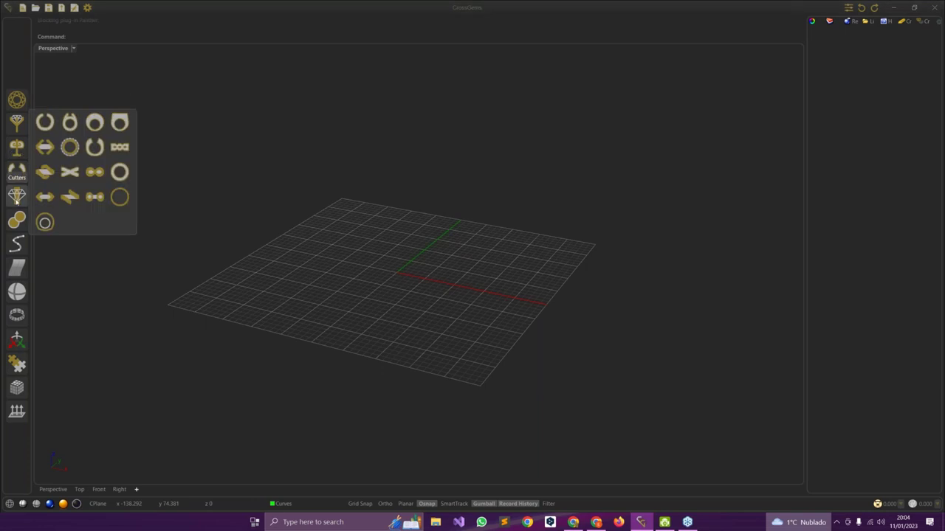
mouse_move(20, 251)
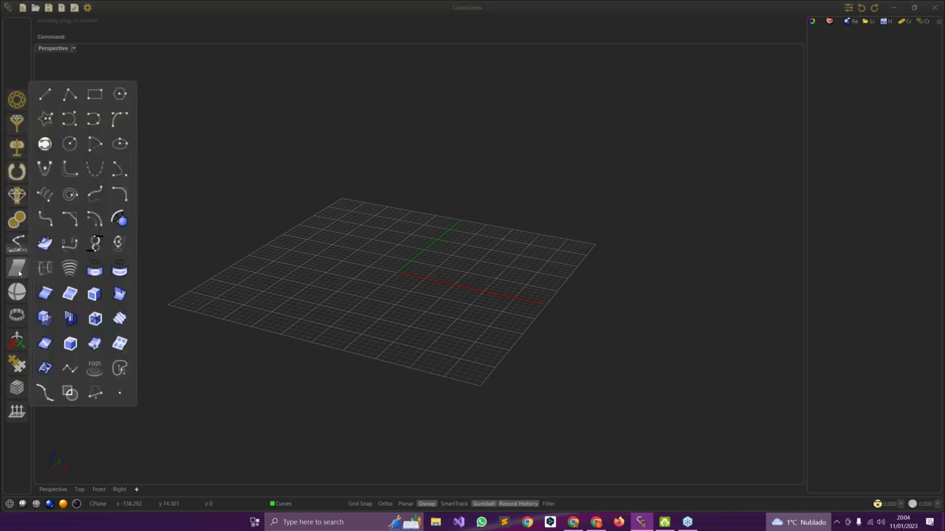
mouse_move(17, 293)
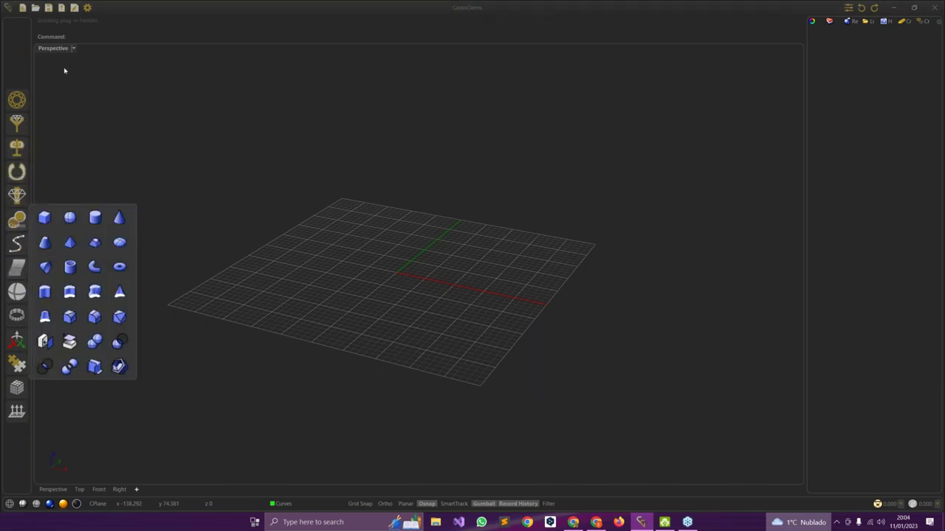
- Widen the tool sidebar to named categories with four icon columns and browse the Gem Settings, Jewelry, Rings, Cutters and Tools categories
drag(33, 105, 91, 104)
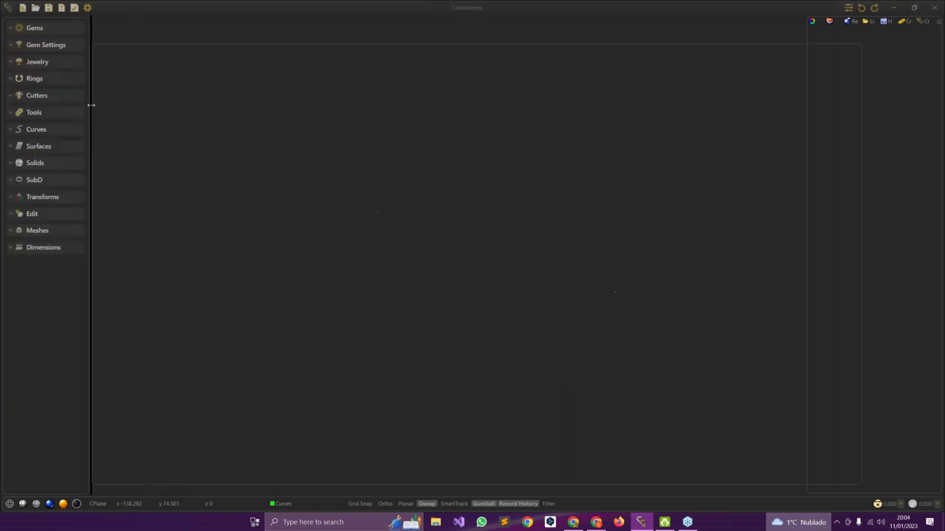
click(31, 29)
right_drag(321, 266, 391, 284)
click(32, 162)
click(43, 171)
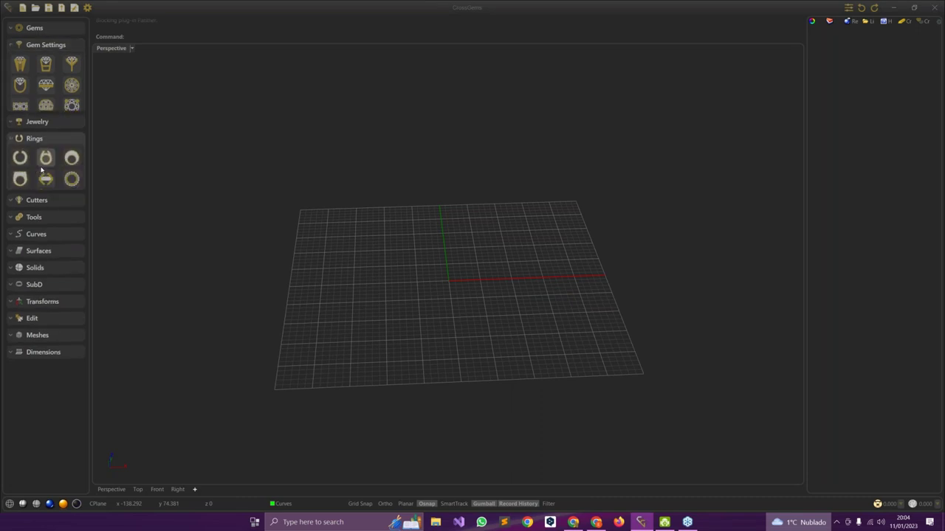
click(41, 66)
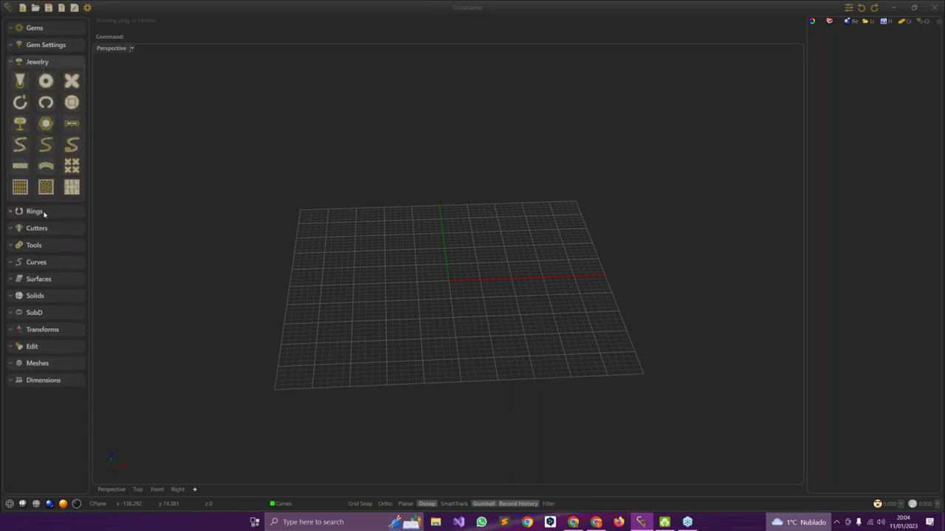
click(44, 212)
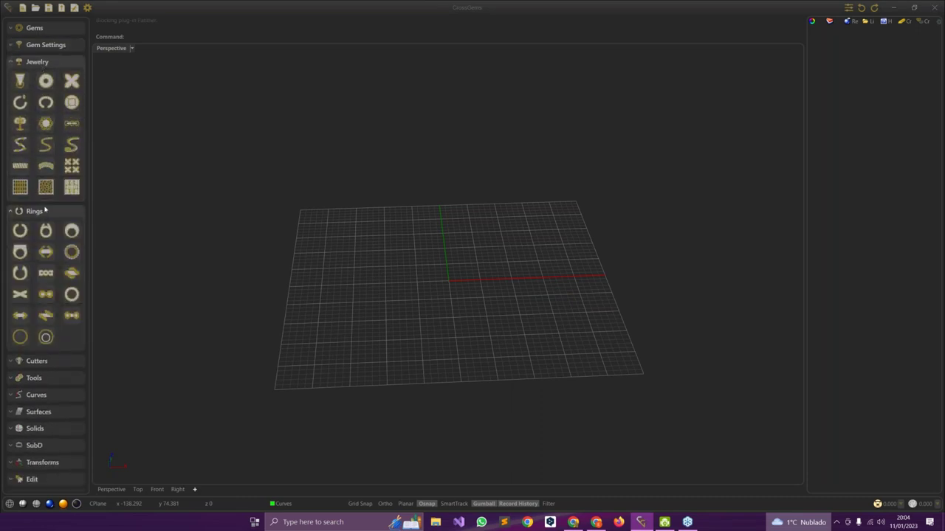
click(39, 362)
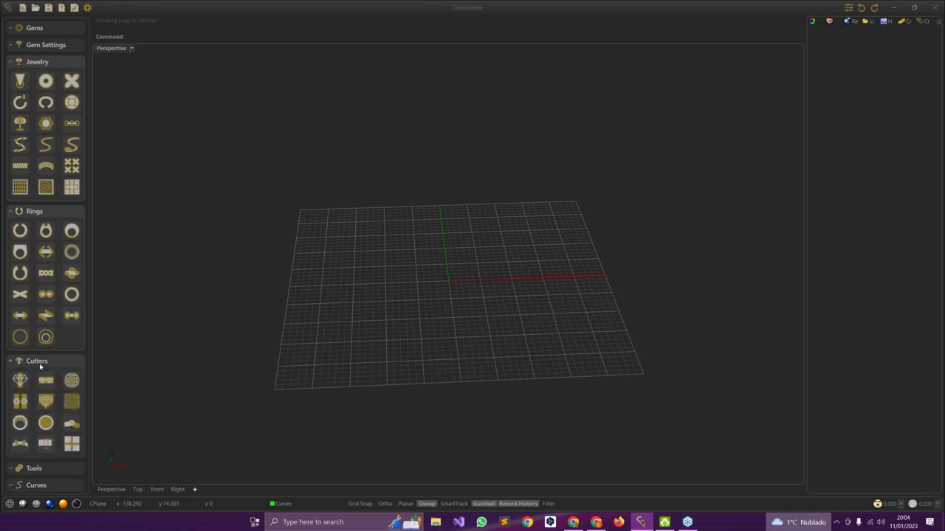
click(42, 45)
click(35, 156)
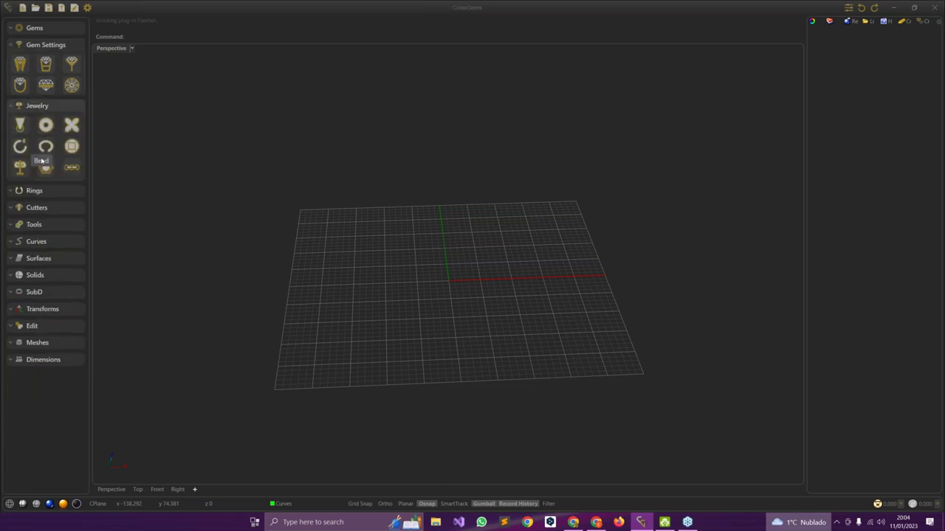
click(34, 211)
click(36, 214)
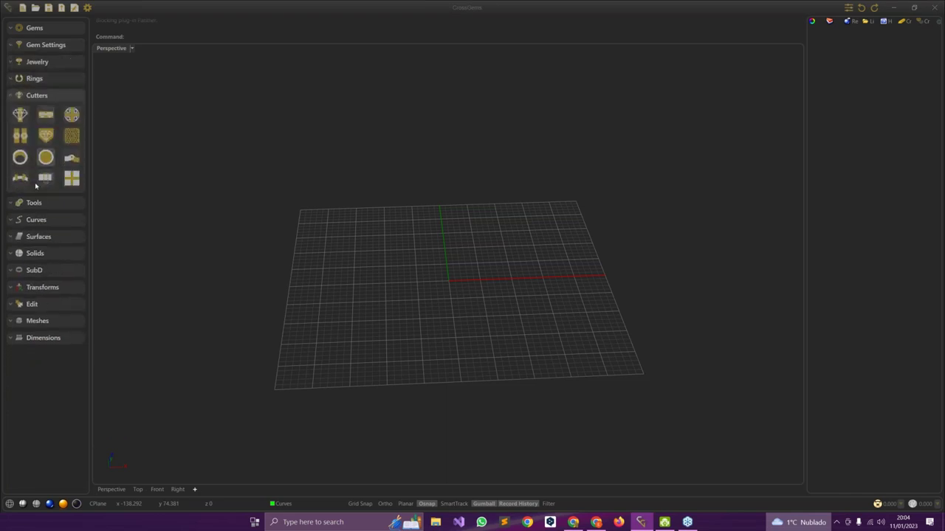
click(34, 203)
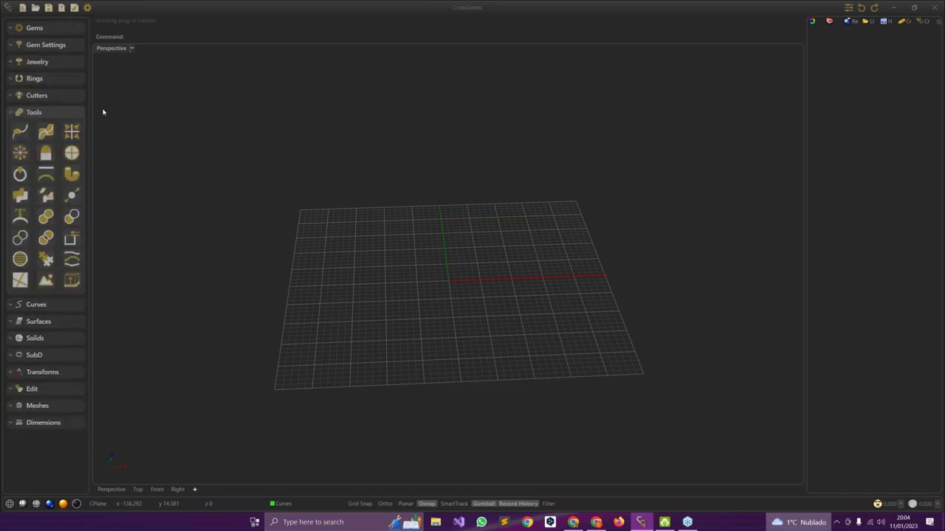
mouse_move(91, 110)
mouse_down()
mouse_move(78, 112)
mouse_move(101, 112)
mouse_up()
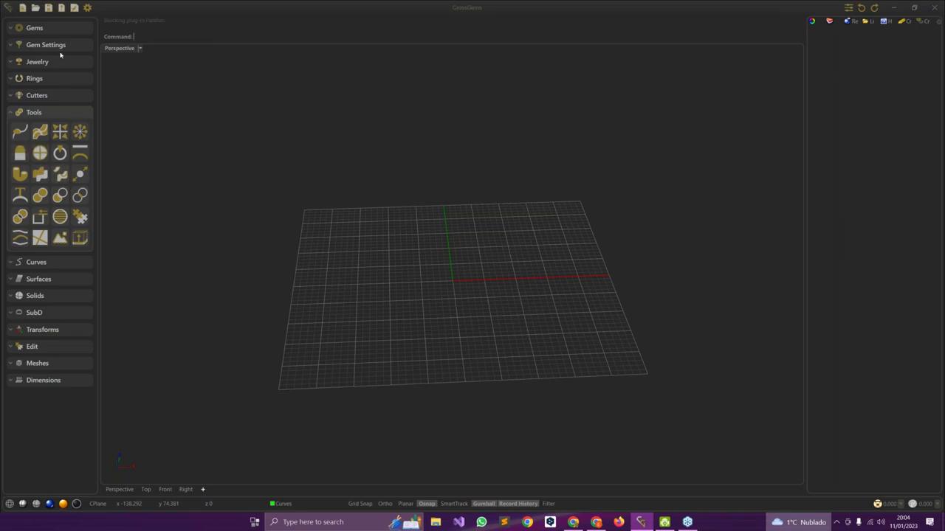
- Create a brilliant-cut gem with the Gem on Ring tool and set the US ring size to 8
click(45, 29)
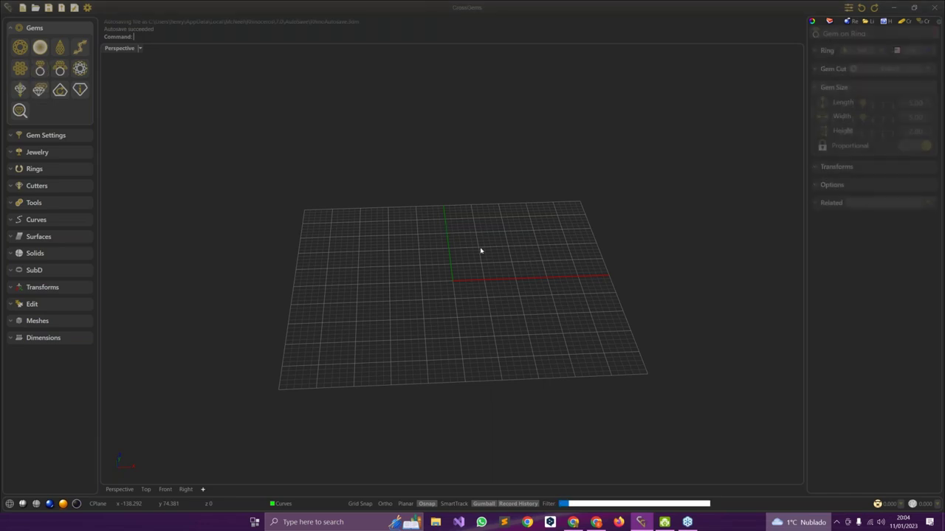
right_drag(514, 277, 520, 282)
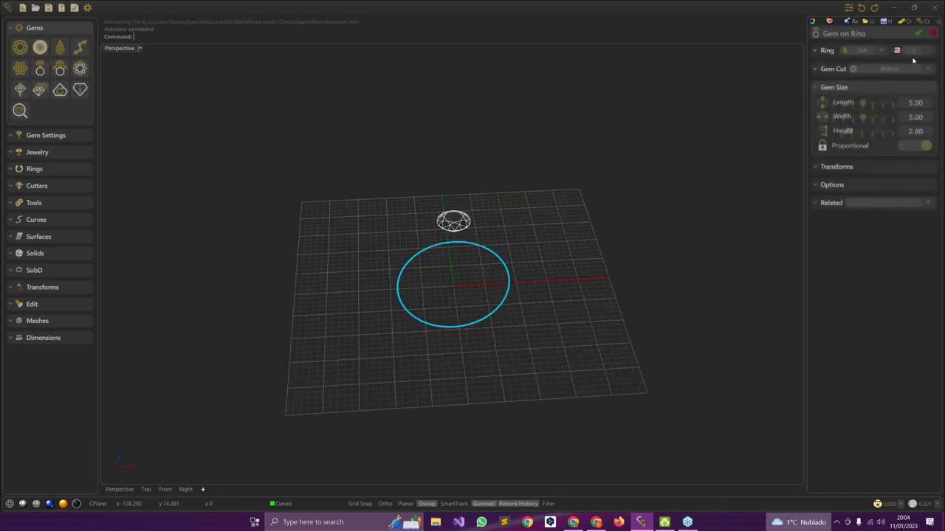
click(928, 51)
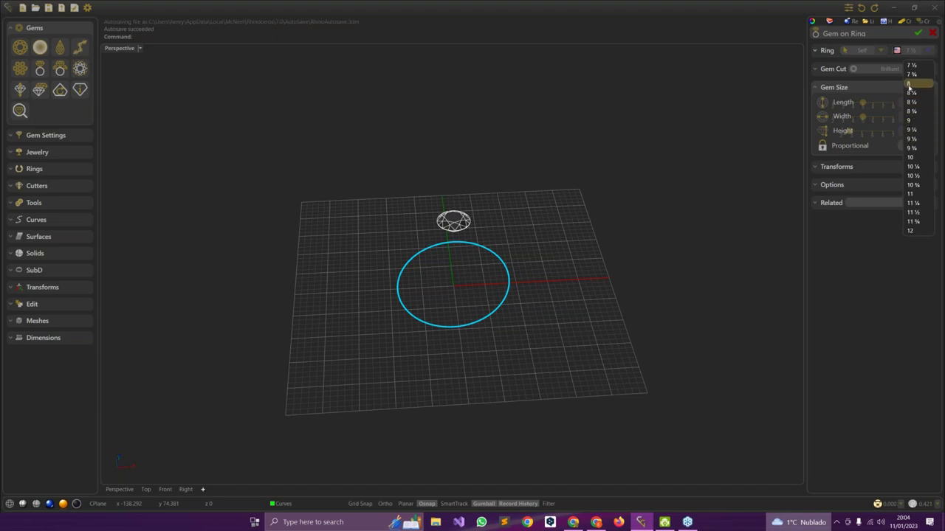
click(909, 87)
right_drag(478, 370, 497, 295)
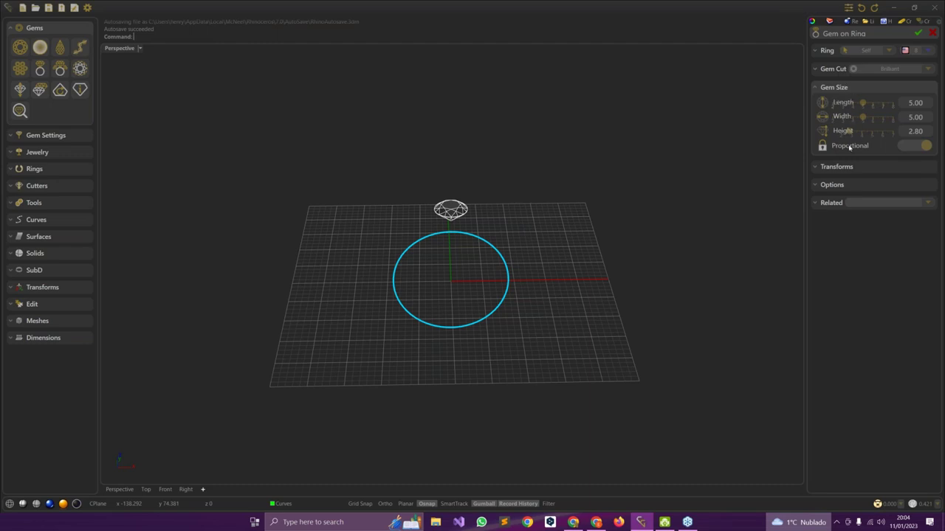
- Examine the Gem Cut, Gem Size, Transforms and Options parameters of the gem on ring
click(841, 167)
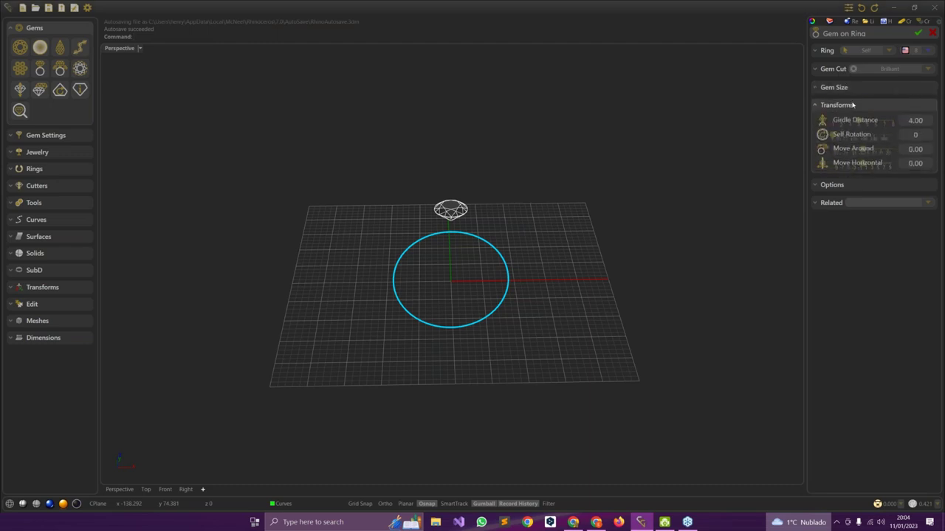
click(841, 87)
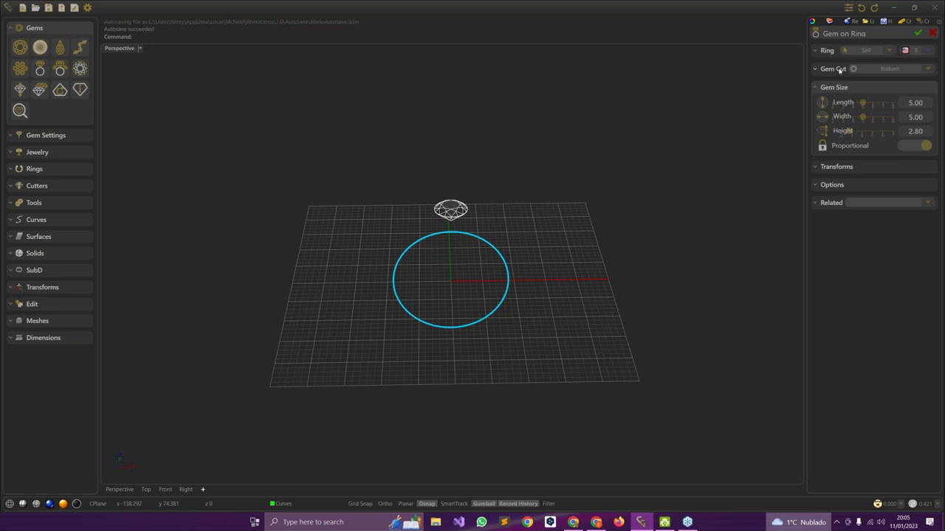
click(833, 70)
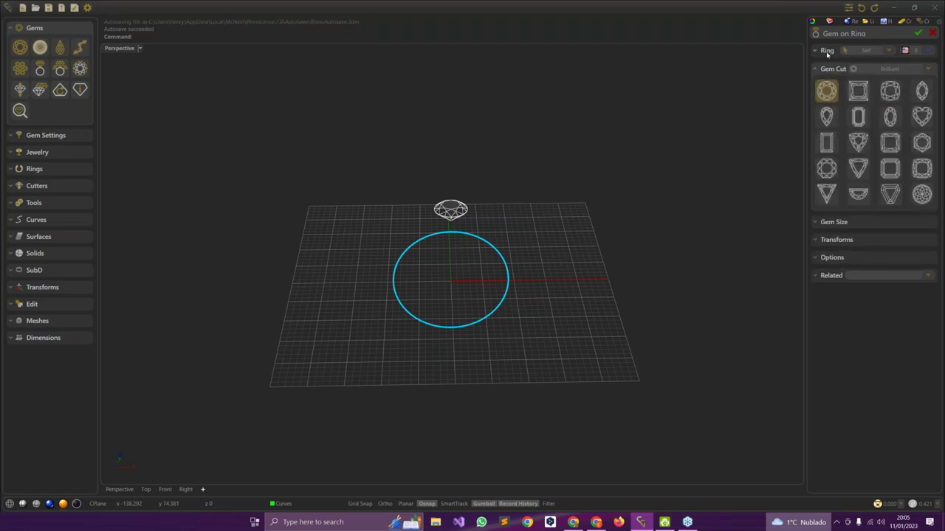
click(838, 222)
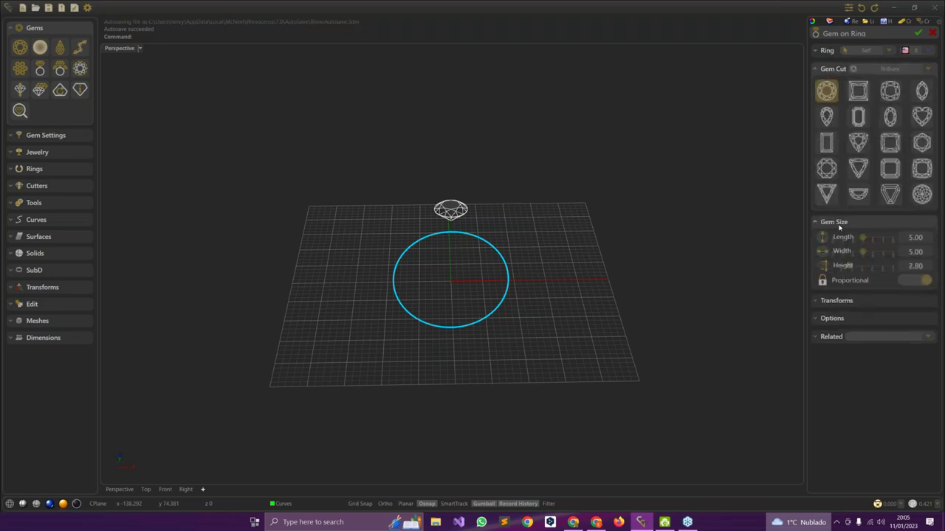
click(846, 303)
click(834, 383)
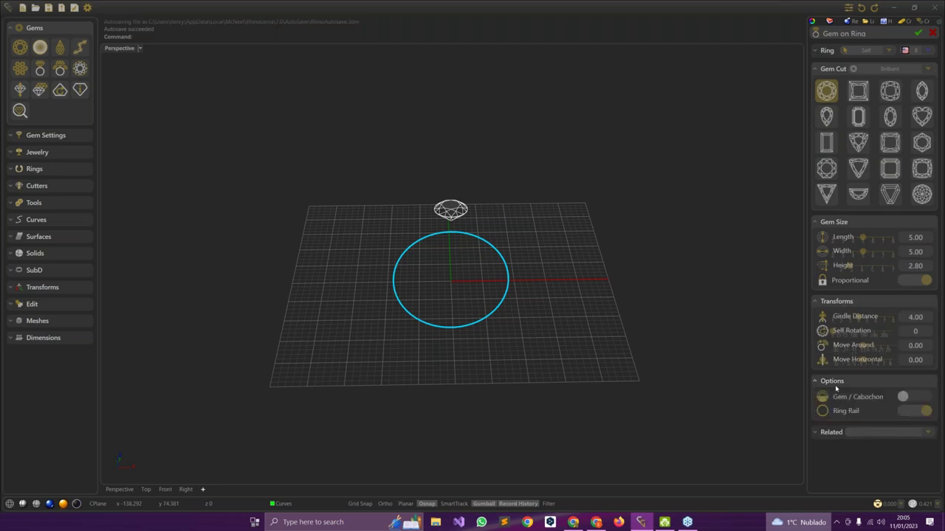
click(841, 222)
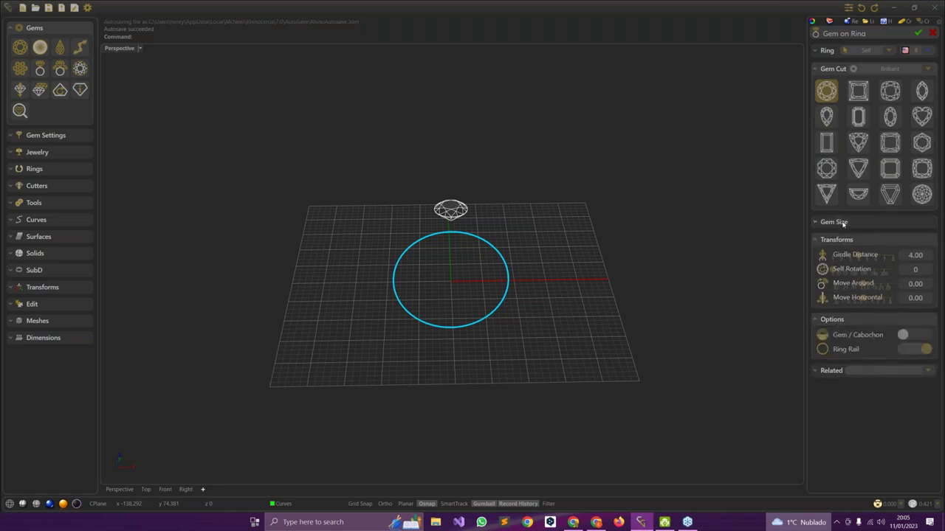
click(828, 69)
click(836, 105)
click(834, 122)
click(834, 87)
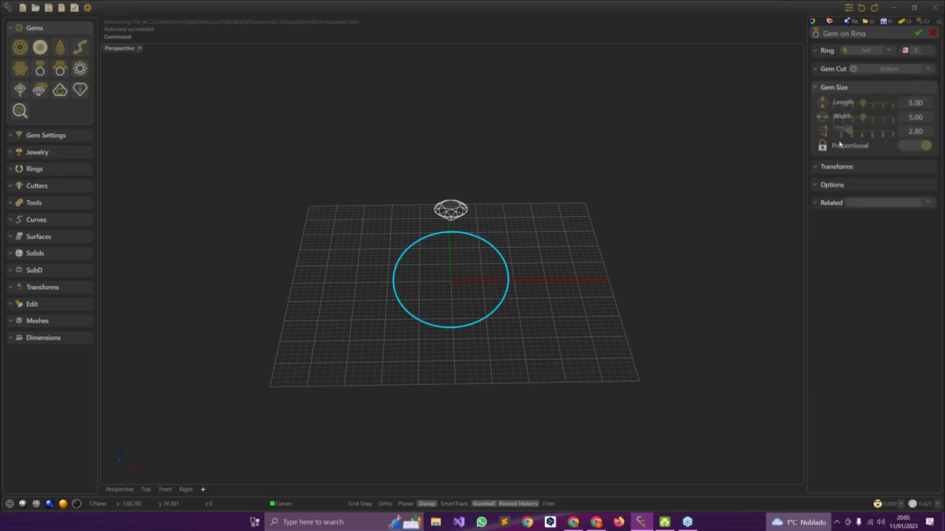
click(836, 164)
click(841, 185)
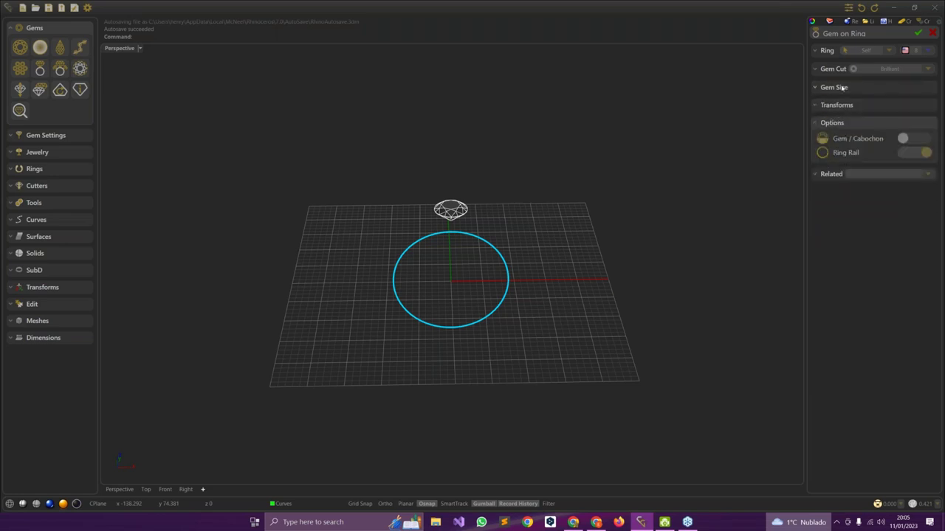
click(828, 68)
mouse_move(456, 258)
right_down()
mouse_move(440, 258)
mouse_move(468, 260)
right_up()
scroll(448, 217, up, 2)
- Set the gem's length and width proportionally to 5.40 with a height of 3.02, and accept the Gem on Ring
click(814, 222)
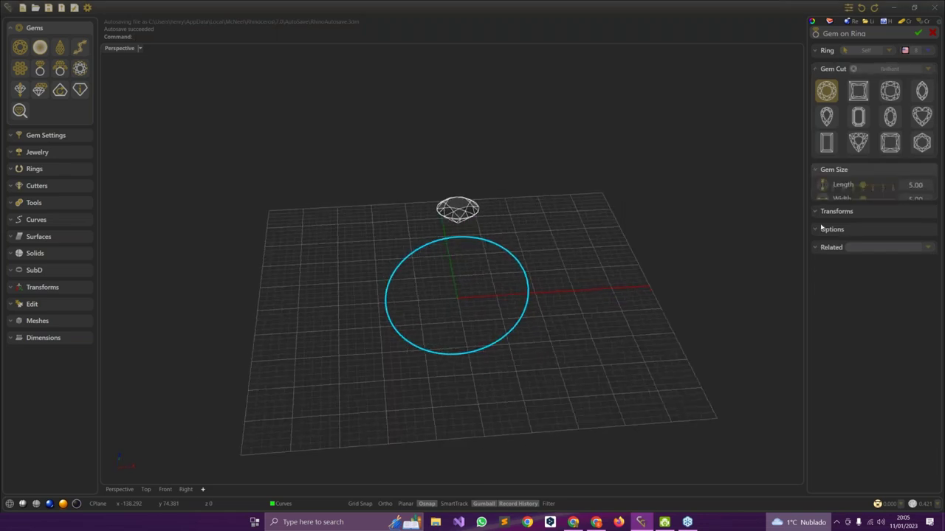
drag(867, 106, 869, 106)
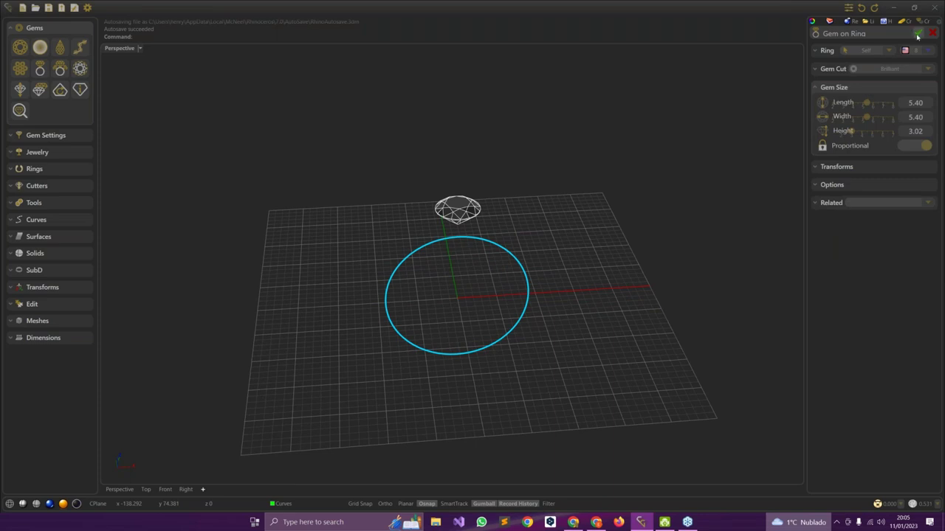
click(917, 35)
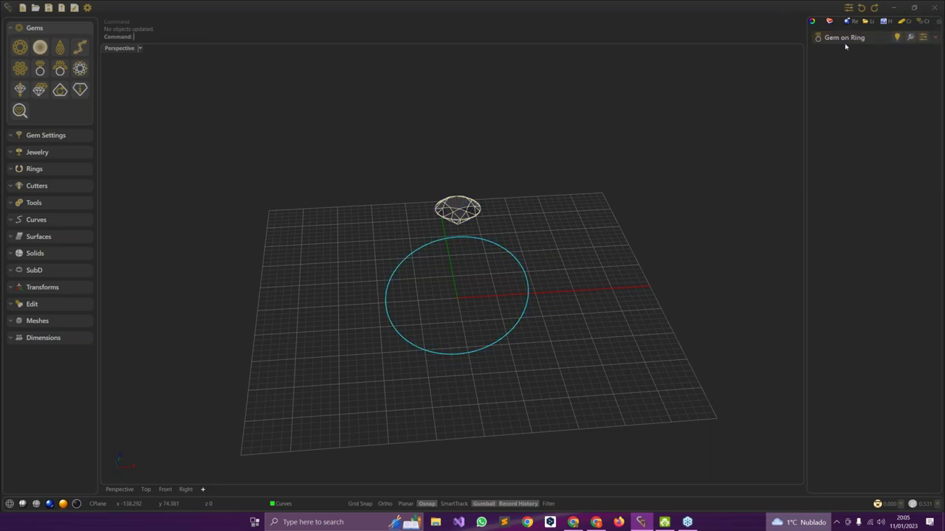
- Check the link between the Gem on Ring entry and its geometry by selecting the entry and the gem in turn
click(860, 38)
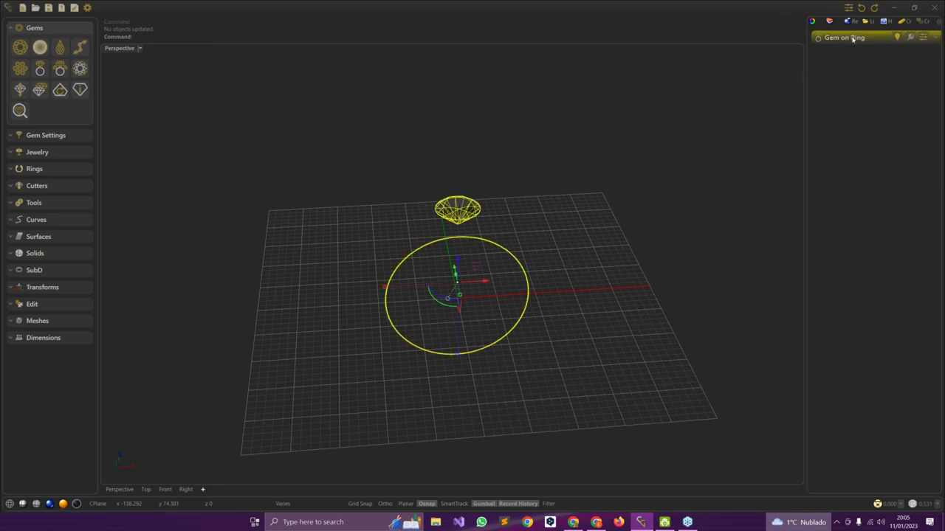
click(538, 202)
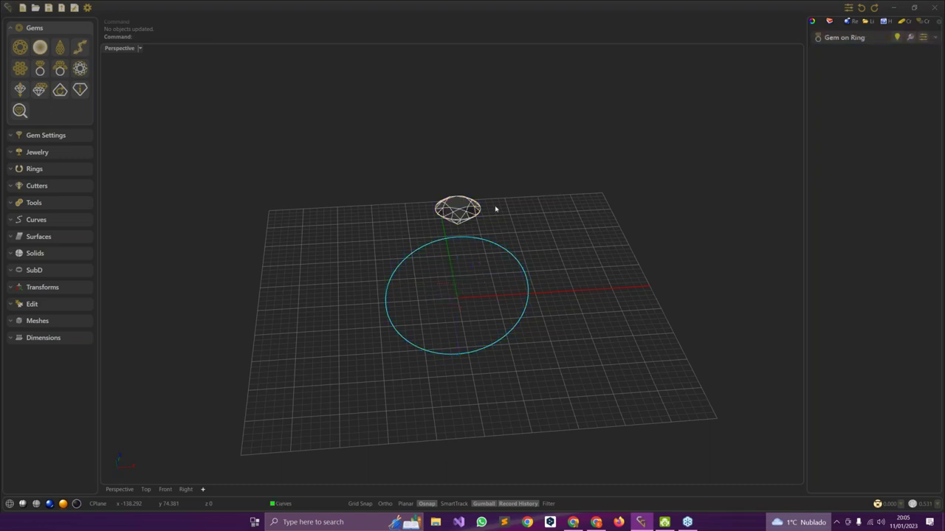
click(450, 207)
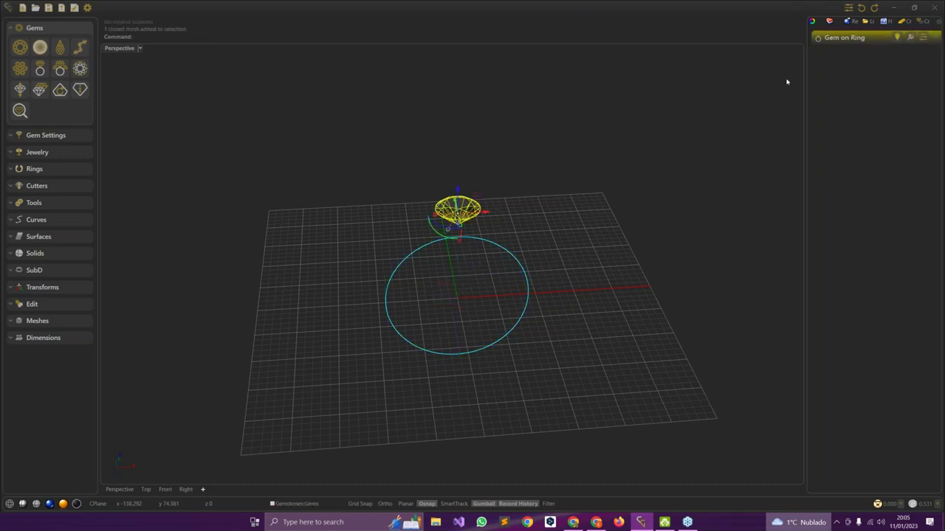
click(578, 259)
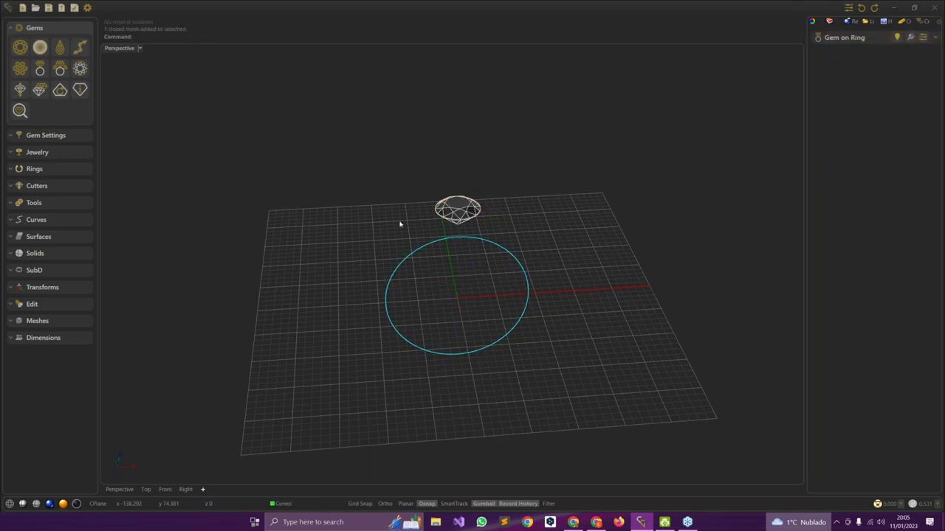
right_drag(374, 229, 372, 226)
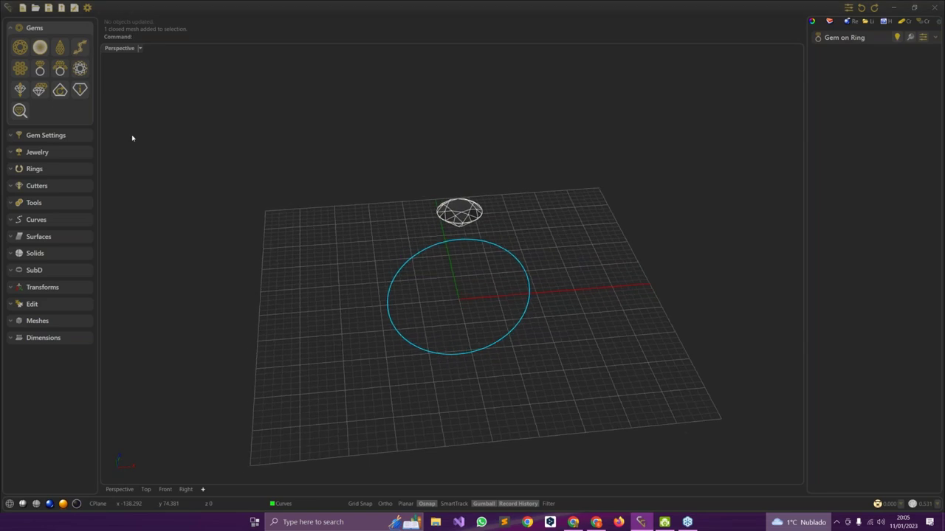
- Create a shank with the Shank tool and check that its Ring source is Gem on Ring
click(33, 169)
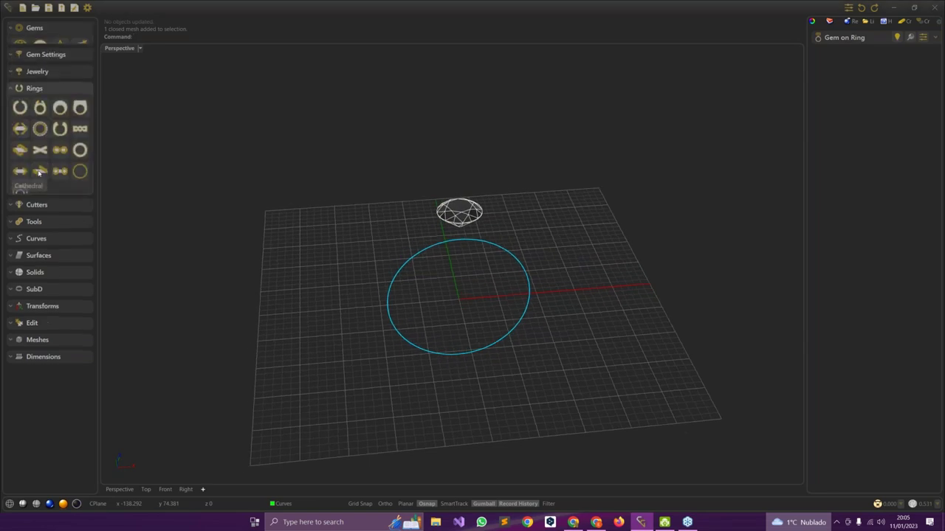
click(20, 101)
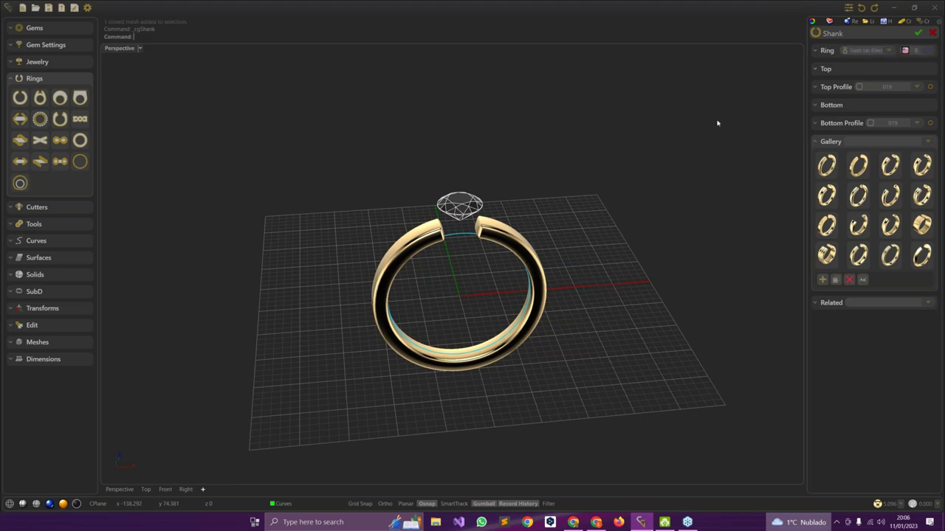
click(888, 51)
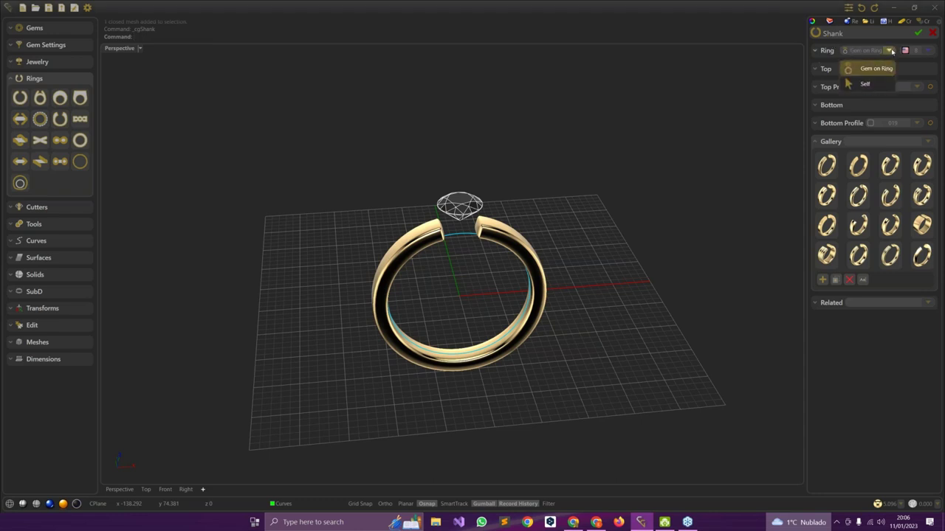
click(890, 50)
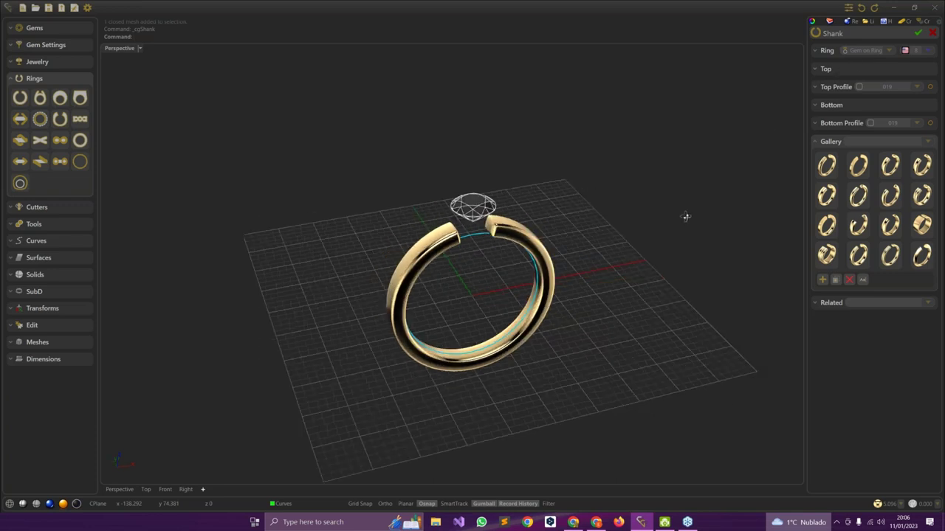
- Set the shank's open distance to 4.40, top width to 2.70 and top thickness to 1.70
click(826, 69)
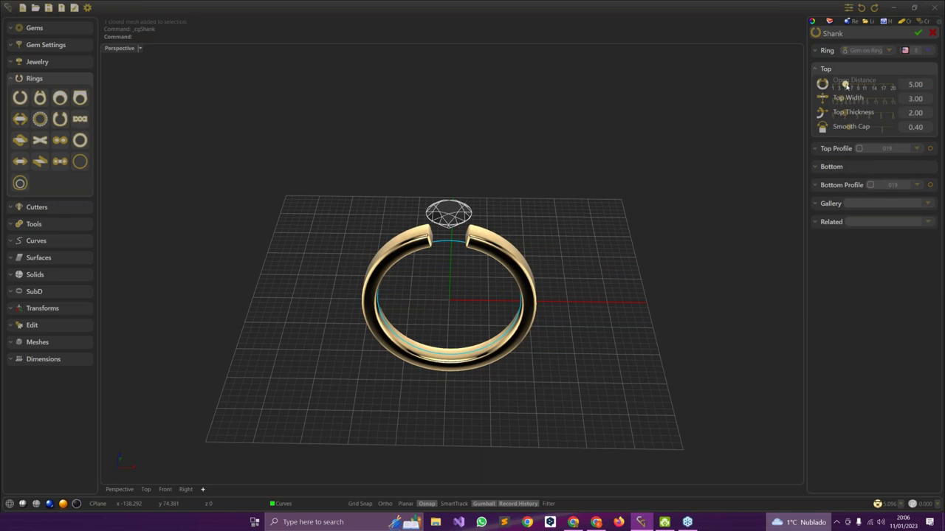
drag(846, 85, 843, 86)
right_drag(392, 274, 452, 223)
scroll(452, 224, up, 3)
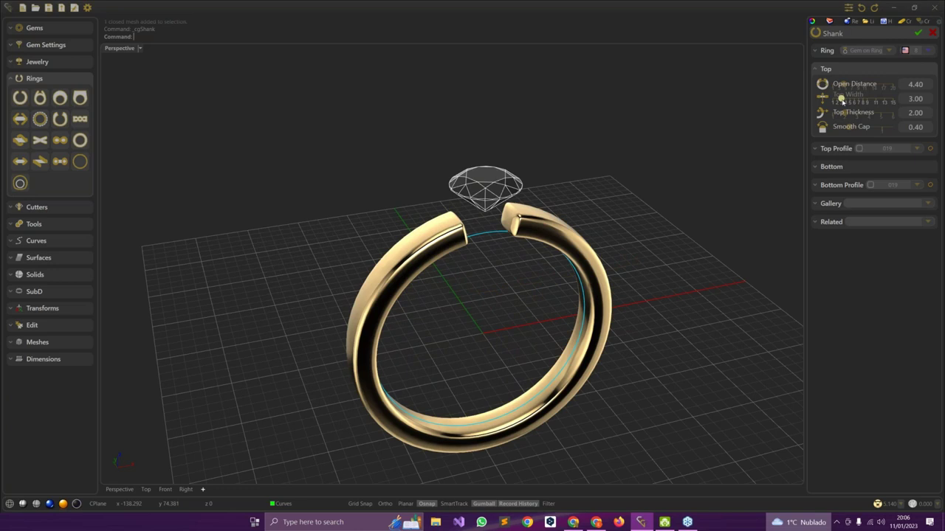
drag(841, 101, 840, 114)
mouse_move(648, 274)
right_down()
mouse_move(619, 280)
mouse_move(634, 275)
right_up()
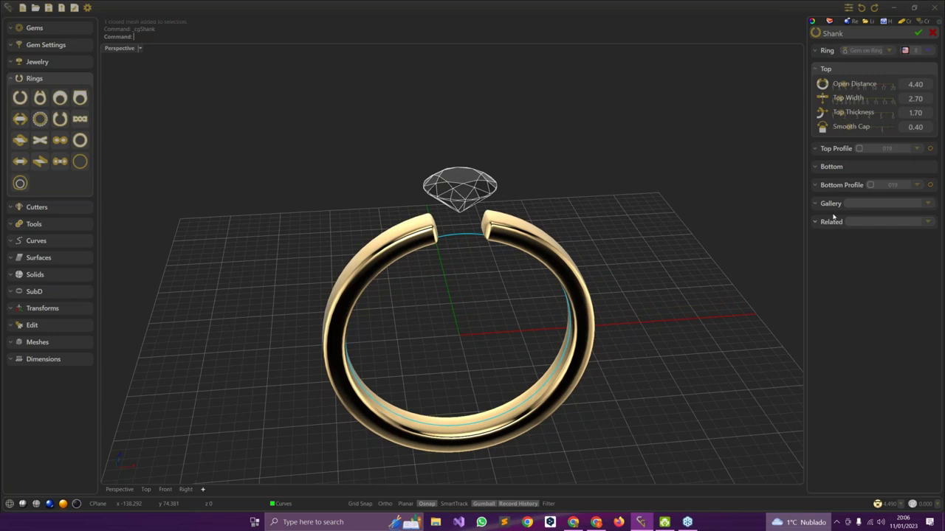
- Look over the gallery of preset shanks and accept the shank
click(830, 203)
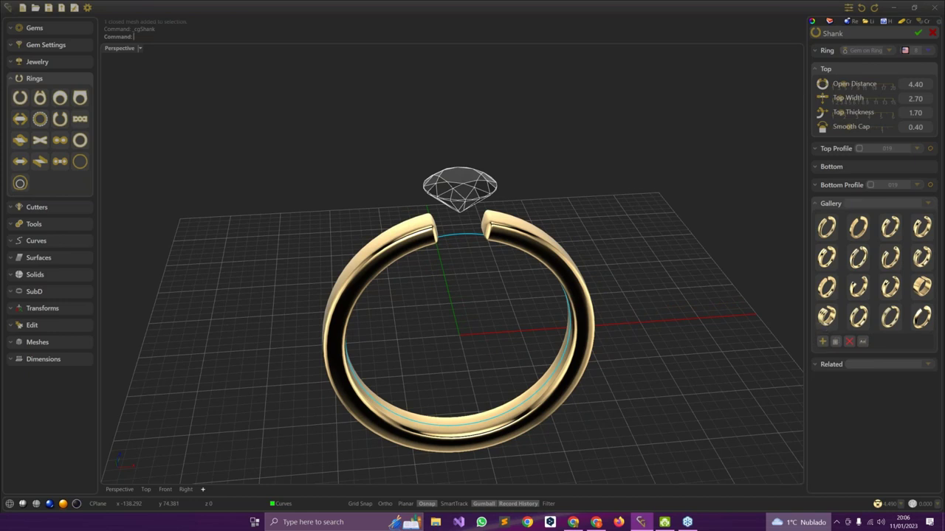
right_drag(673, 292, 626, 324)
scroll(566, 273, up, 2)
scroll(565, 272, down, 2)
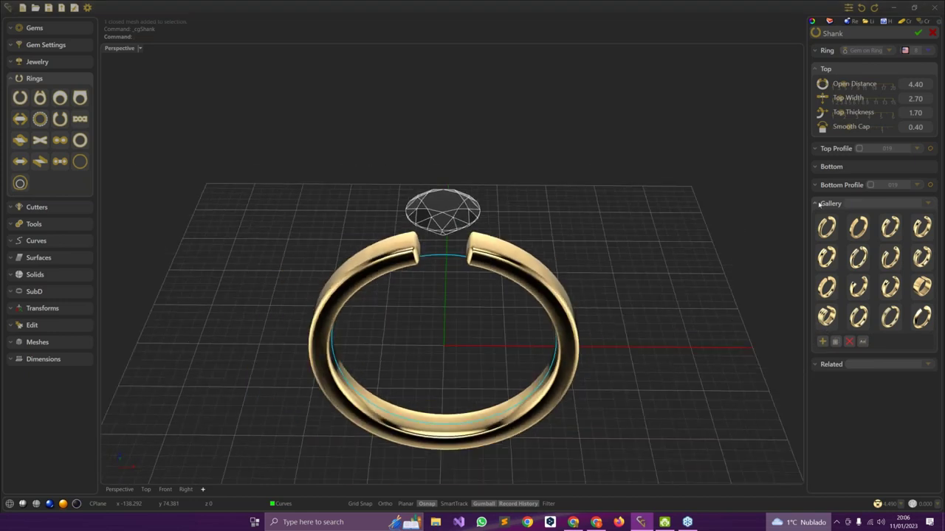
click(816, 205)
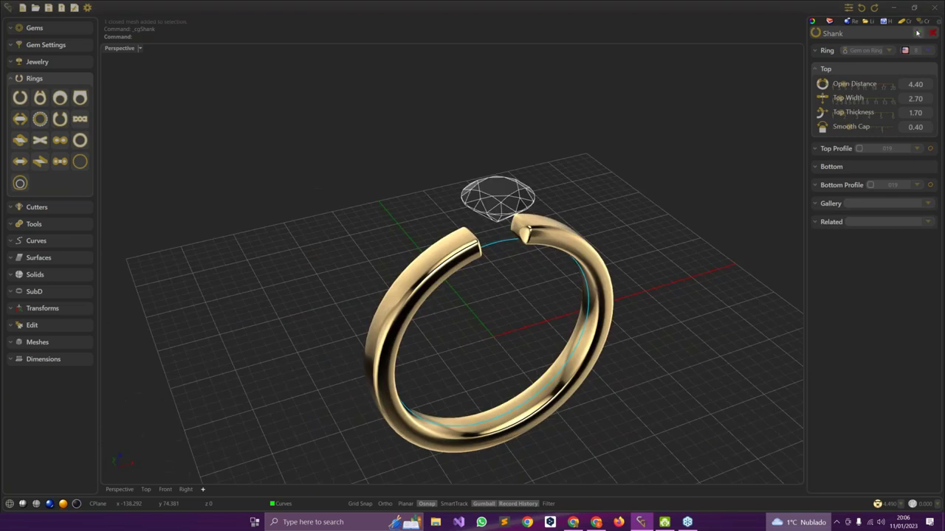
click(918, 34)
- Check which geometry belongs to the Gem on Ring and Shank entries by selecting them, and inspect the ring
click(847, 61)
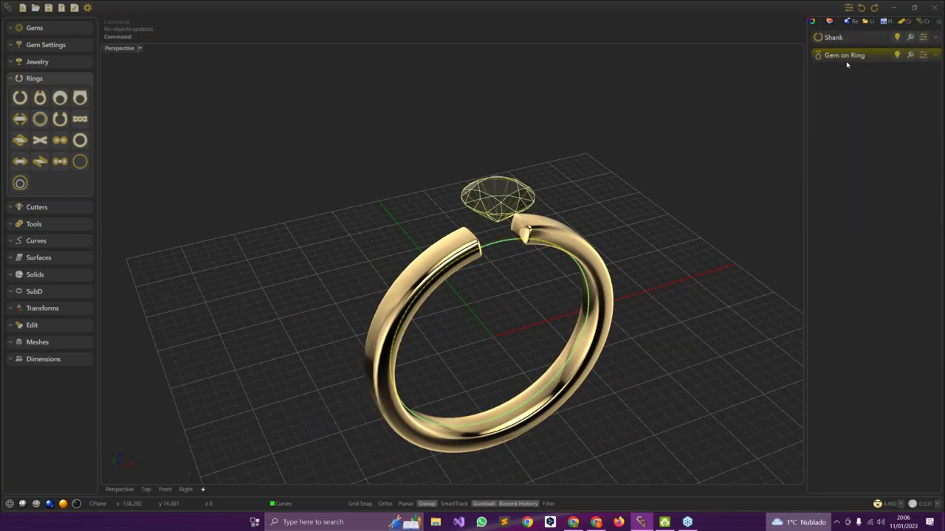
click(848, 61)
shift+click(850, 40)
click(623, 197)
right_drag(624, 197, 616, 185)
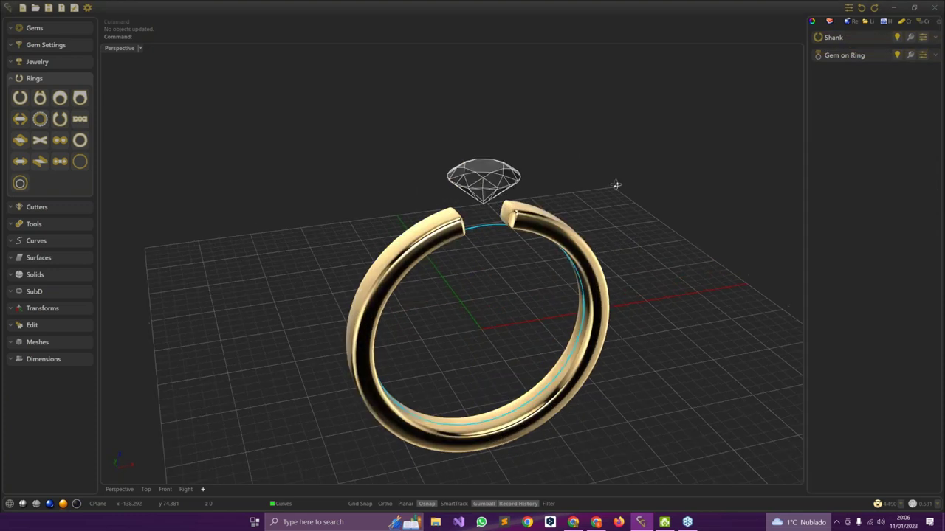
scroll(506, 214, up, 2)
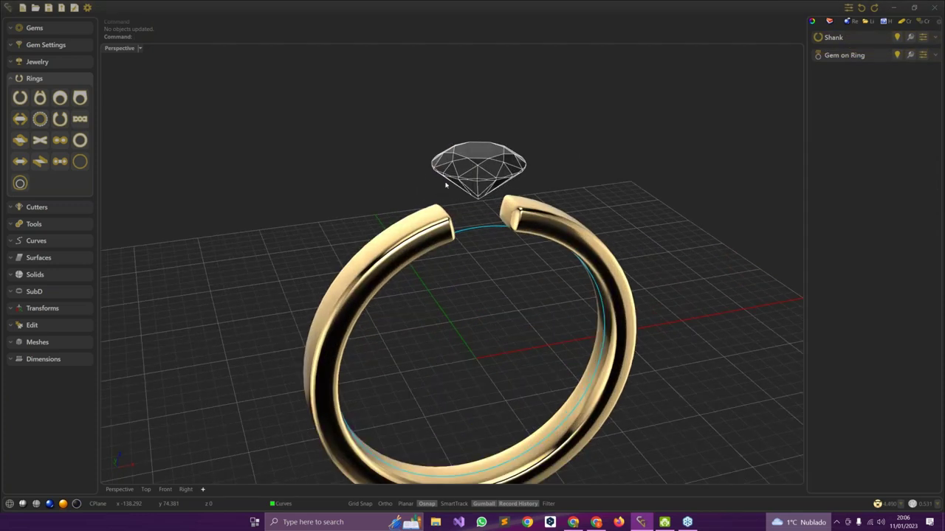
right_drag(436, 193, 410, 188)
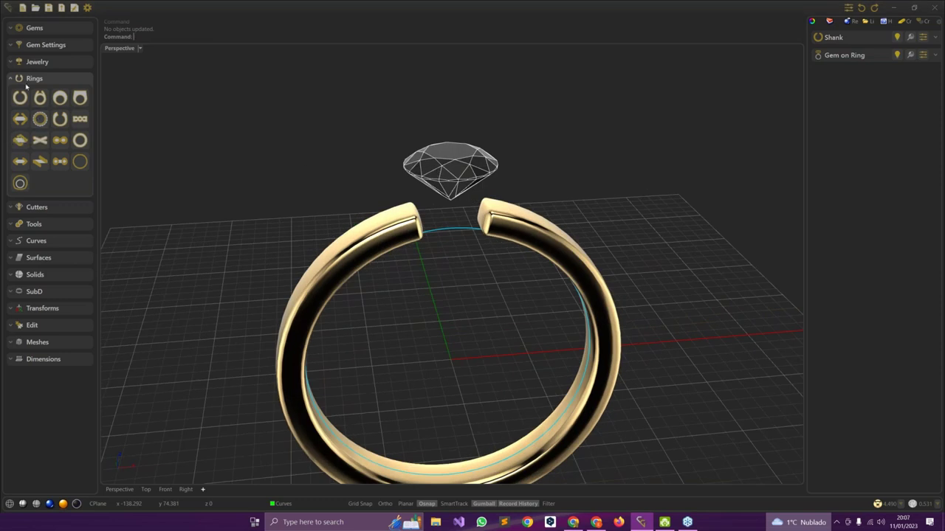
click(35, 209)
click(33, 46)
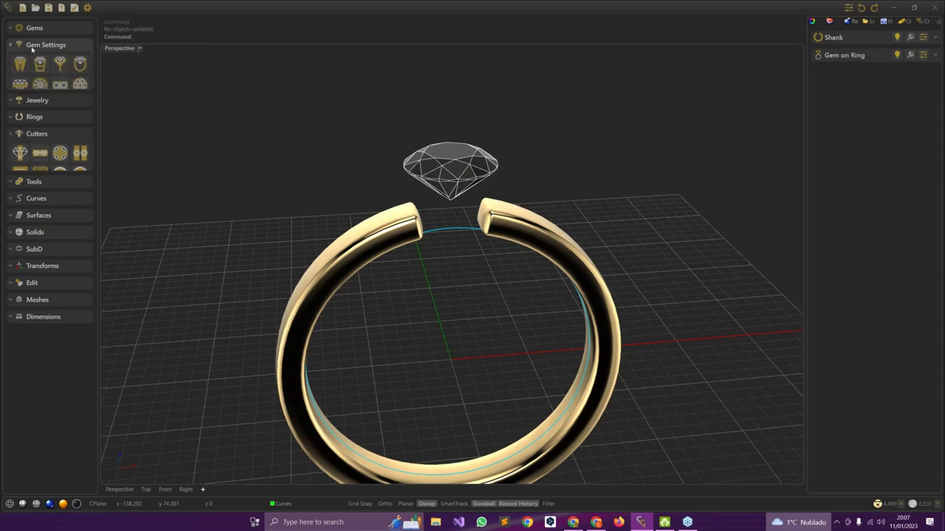
click(39, 65)
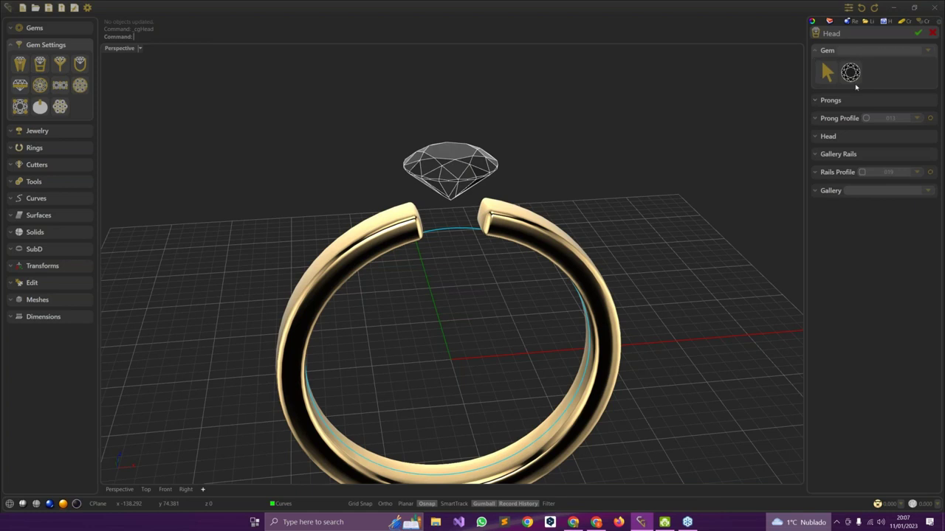
click(851, 72)
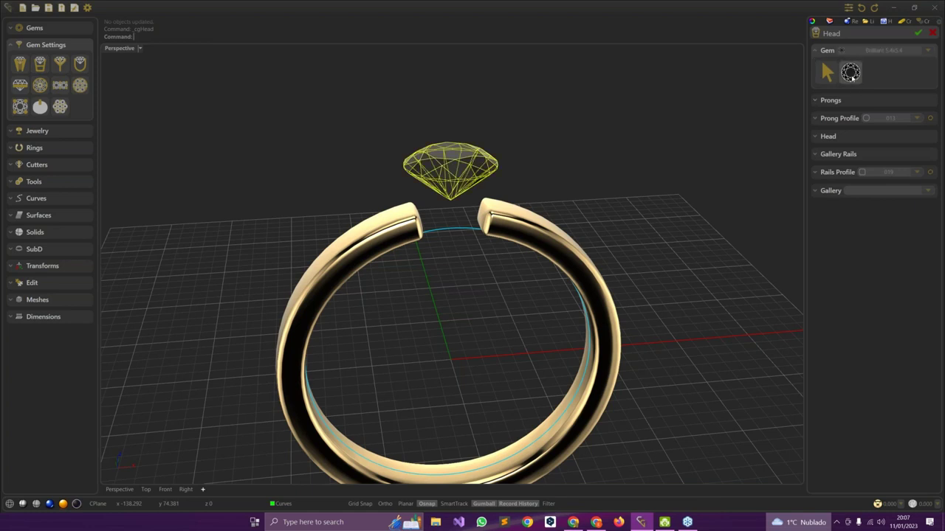
click(850, 74)
click(850, 72)
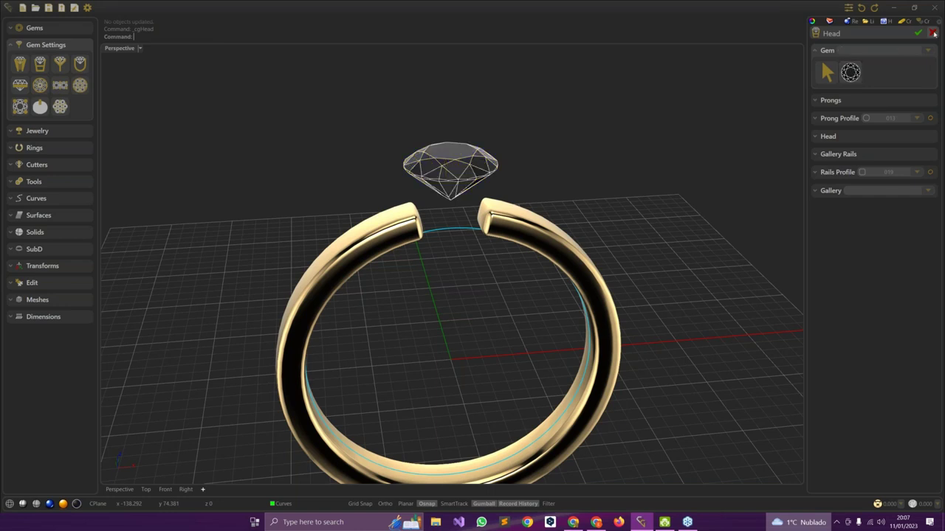
click(934, 33)
- Select the brilliant gem and create a prong head for it with the Head tool
click(455, 168)
mouse_move(530, 173)
right_down()
mouse_move(538, 181)
mouse_move(527, 171)
right_up()
click(41, 65)
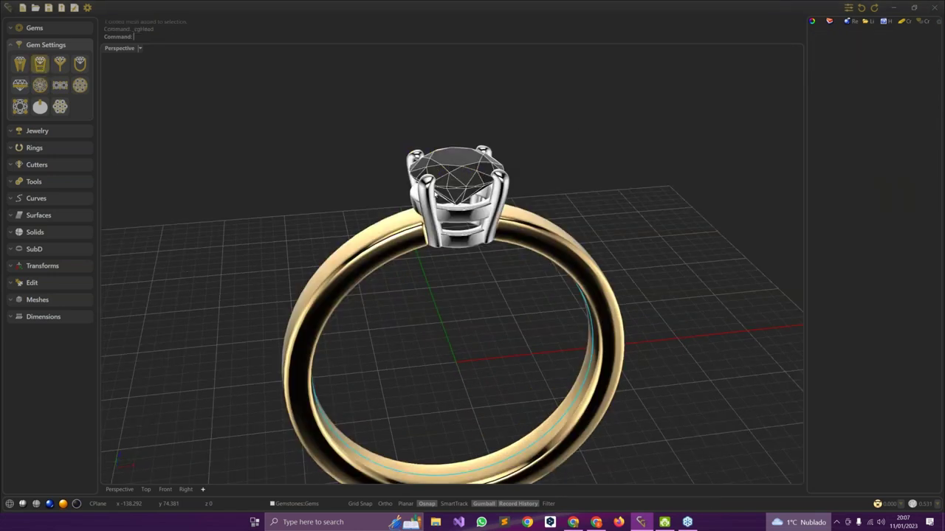
right_drag(529, 316, 529, 291)
- Enable Adapt to Ring for the head and accept it
click(864, 109)
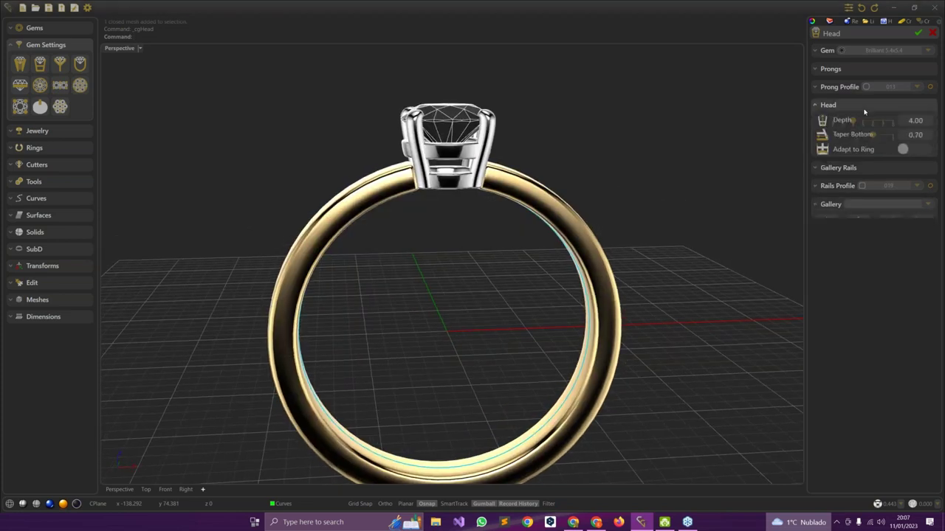
click(907, 150)
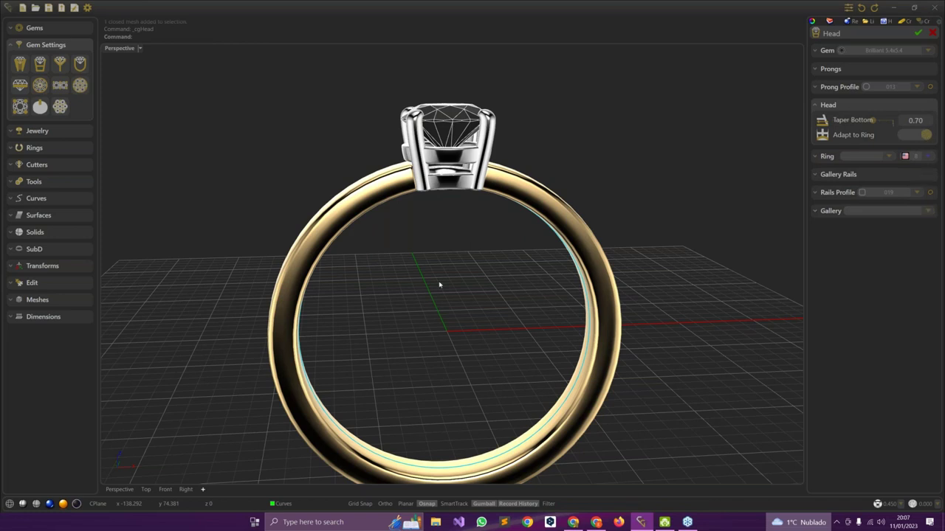
right_drag(399, 273, 510, 257)
scroll(496, 216, down, 4)
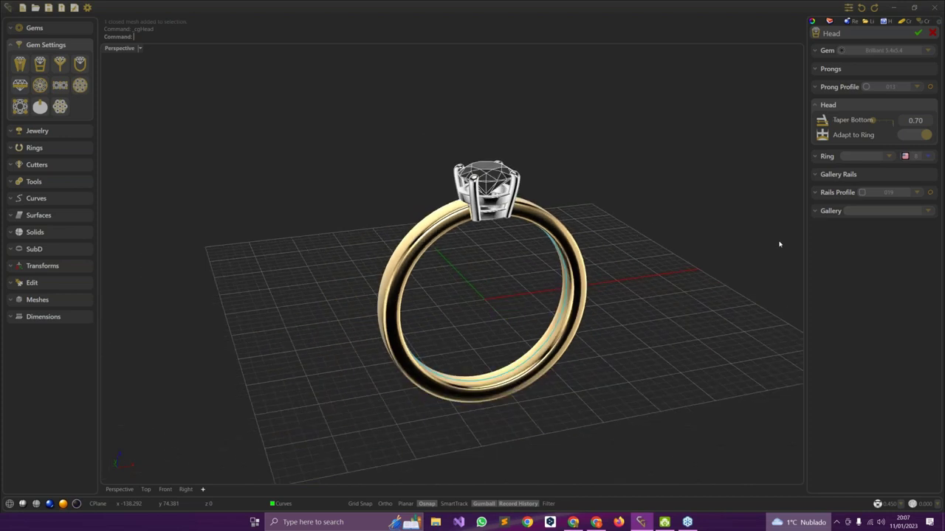
click(917, 32)
- Reopen the shank's parameters and create Gems on Curve along the shank from its related tools
scroll(634, 225, up, 3)
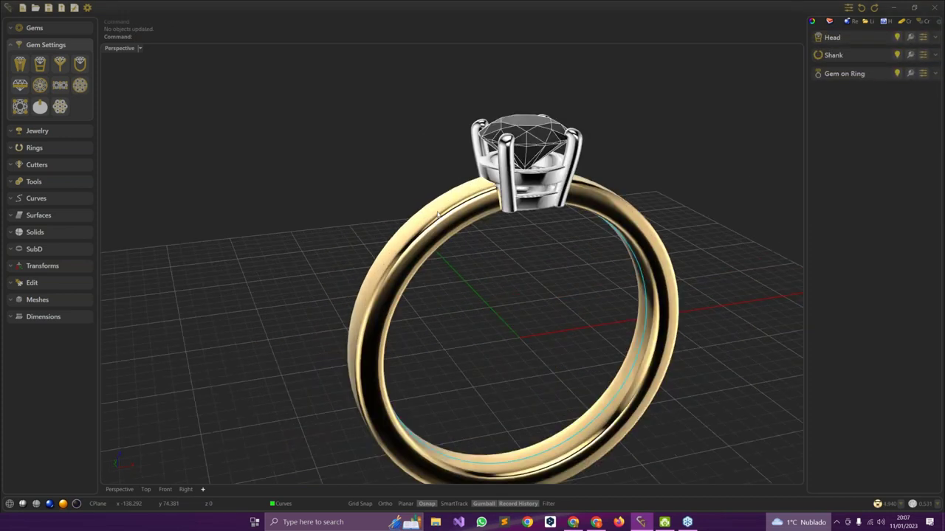
right_drag(644, 227, 553, 201)
click(826, 57)
click(923, 57)
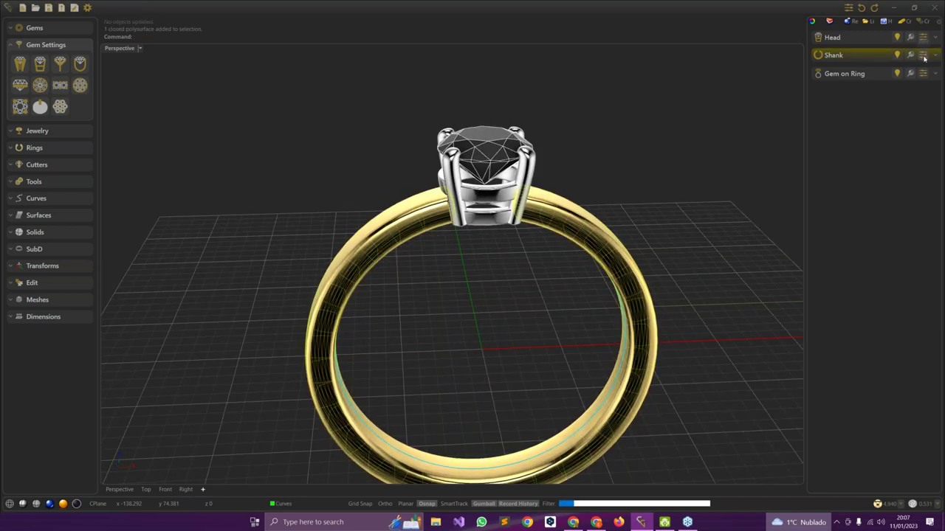
right_drag(679, 167, 664, 174)
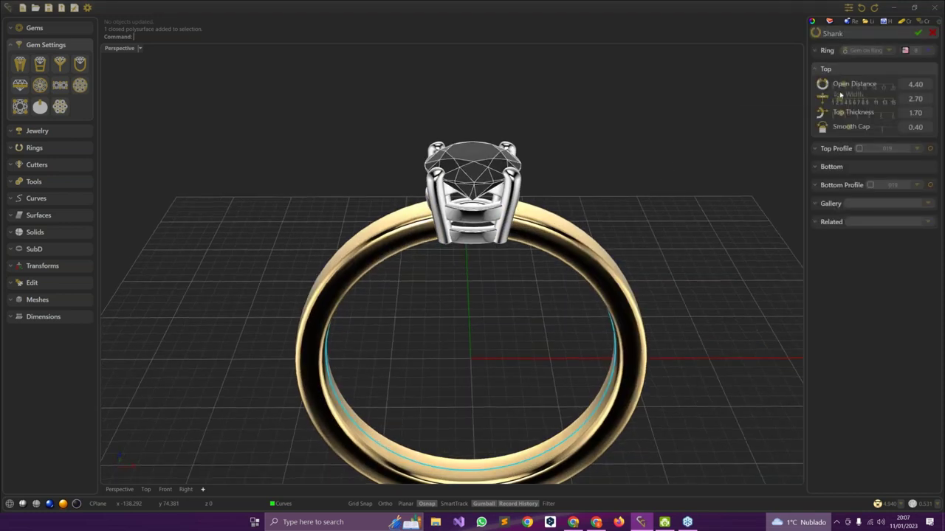
click(822, 223)
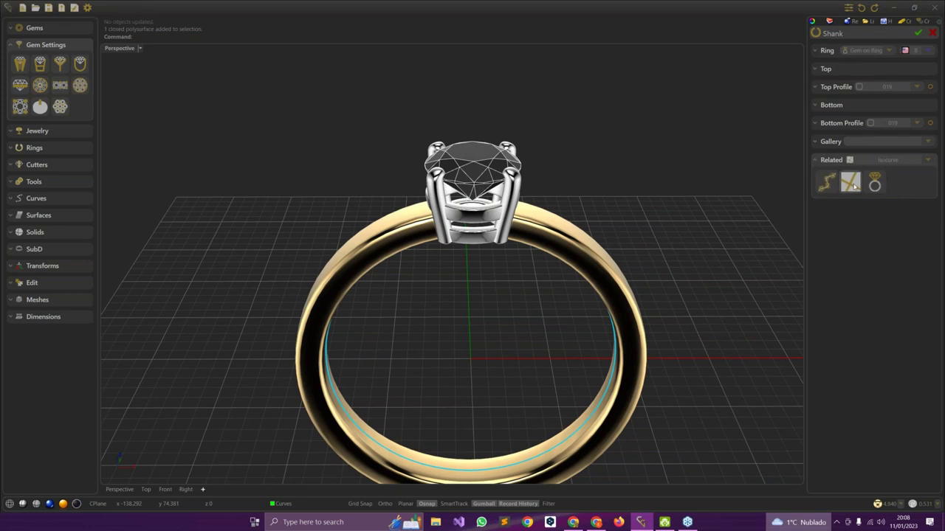
click(827, 185)
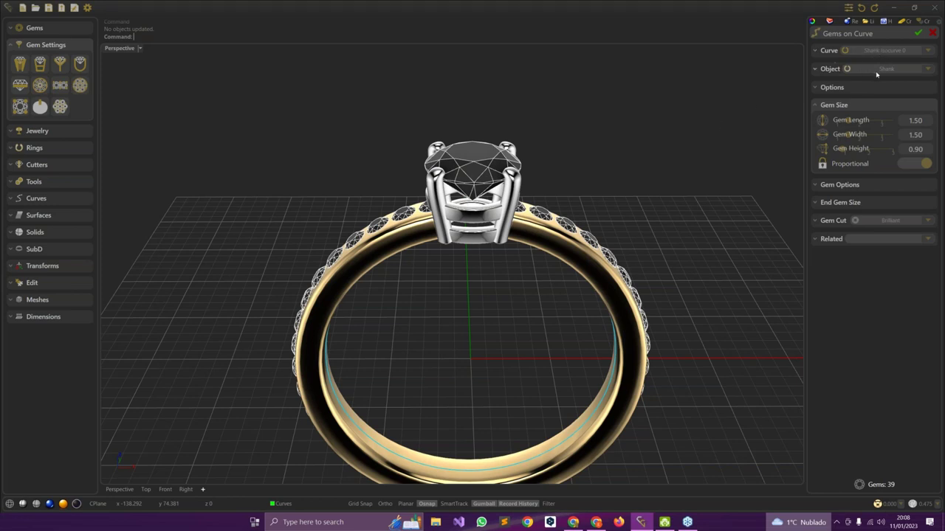
right_drag(382, 377, 413, 365)
right_drag(559, 249, 577, 230)
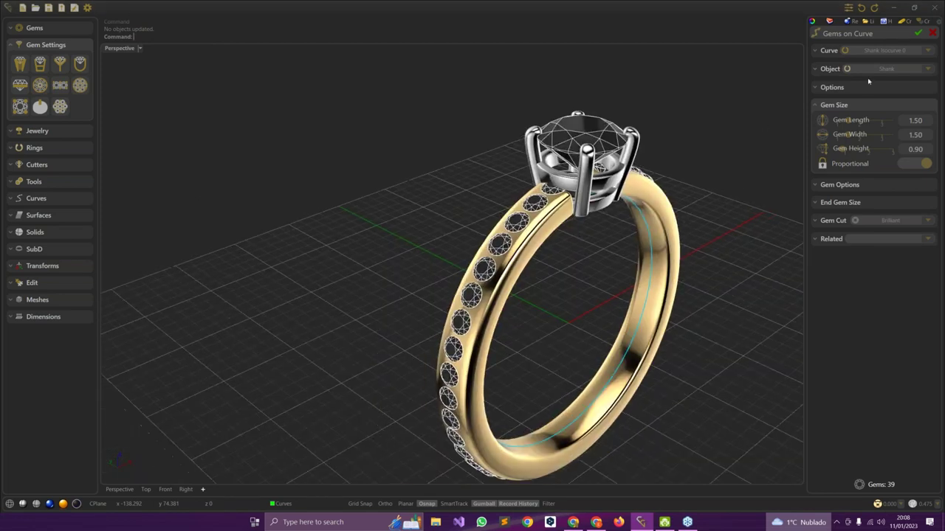
- Set the start point of the gems on the shank to 0.0180, keeping Both Sides enabled
click(832, 89)
drag(833, 104, 832, 104)
right_drag(596, 268, 487, 234)
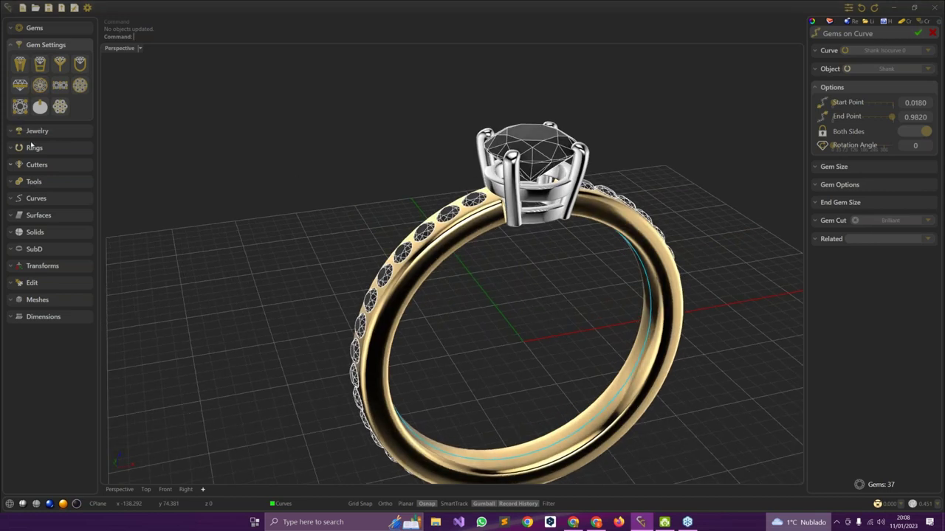
- Create a Channel Cutter for the shank gems from the related tools of Gems on Curve
click(825, 240)
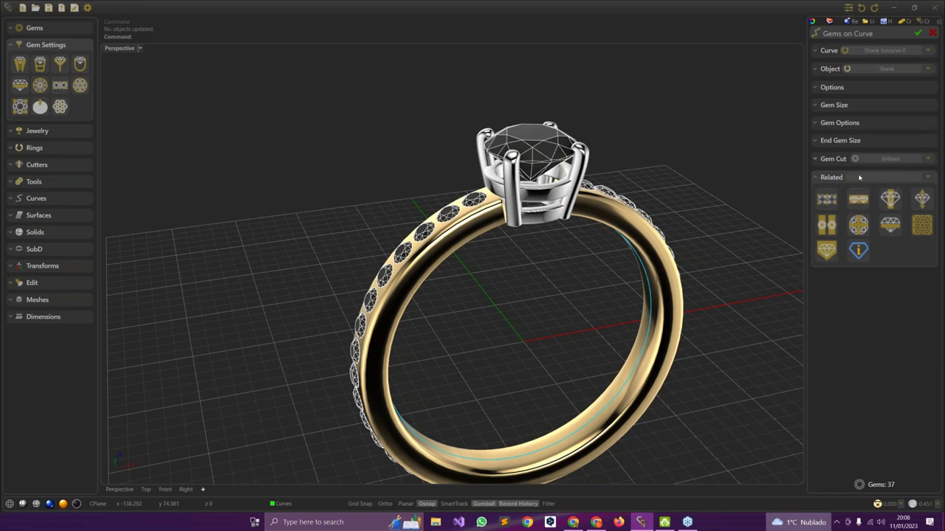
click(857, 201)
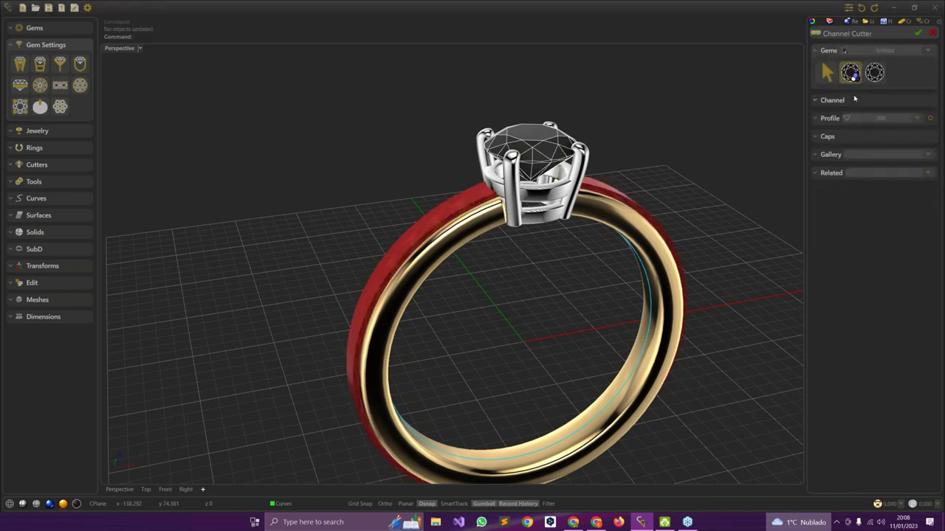
click(820, 53)
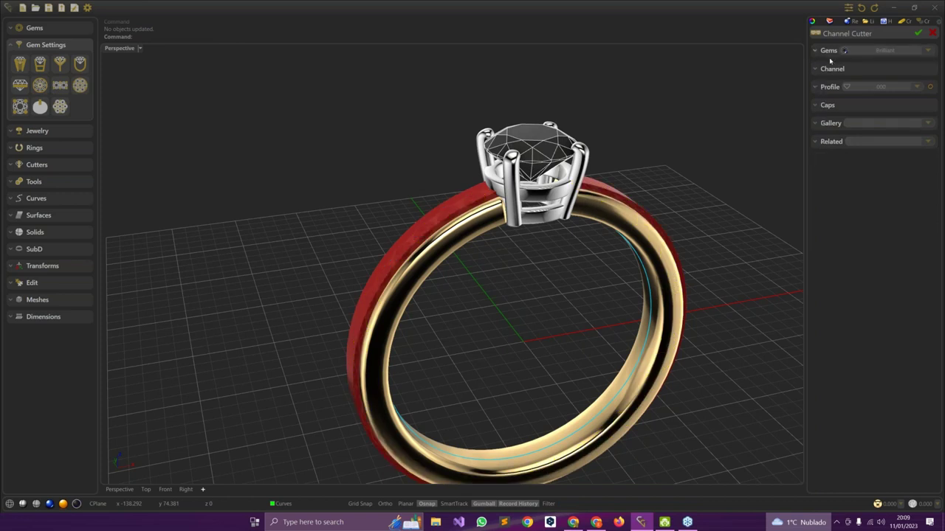
right_drag(648, 260, 605, 221)
scroll(483, 181, up, 2)
scroll(483, 182, down, 2)
- Change the channel cutter's start cap type to Round
click(835, 107)
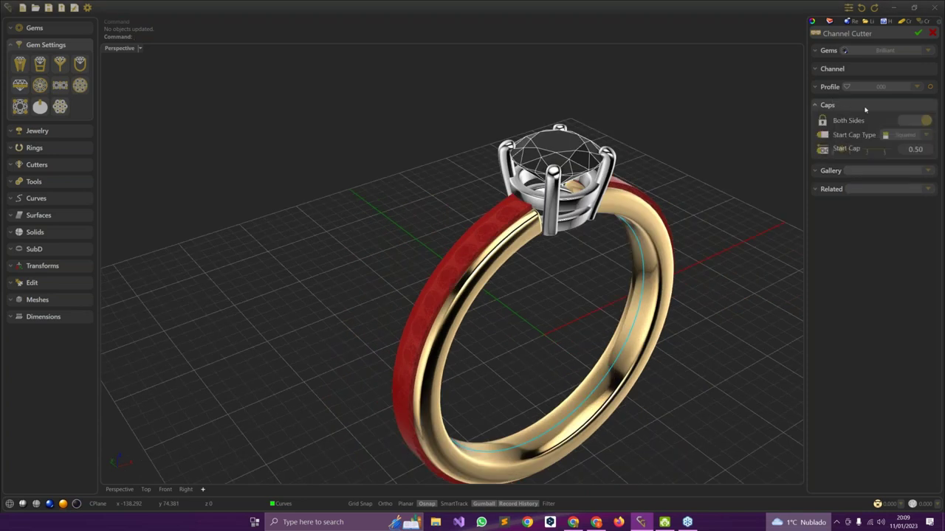
click(924, 135)
click(907, 169)
right_drag(689, 210, 666, 196)
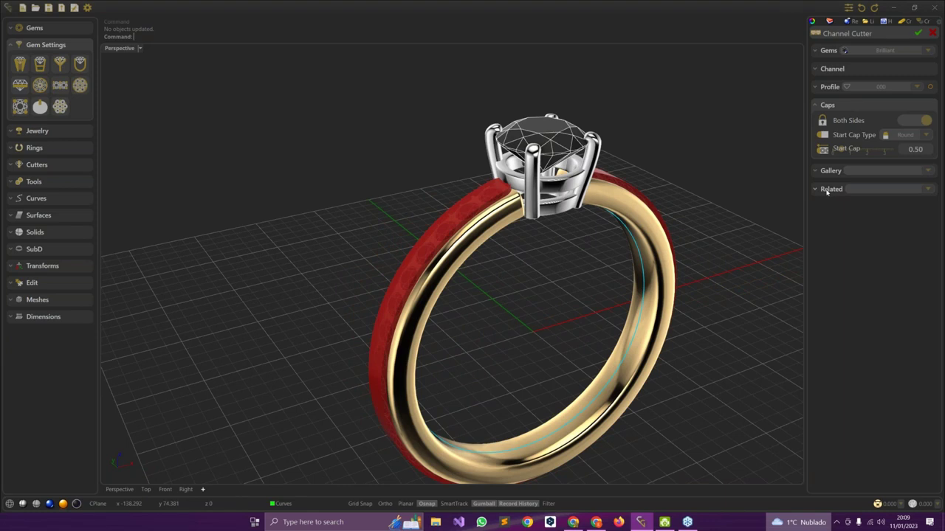
- Subtract the channel cutter from the shank with a related Boolean of type Difference, using the Shank as Object A
click(828, 189)
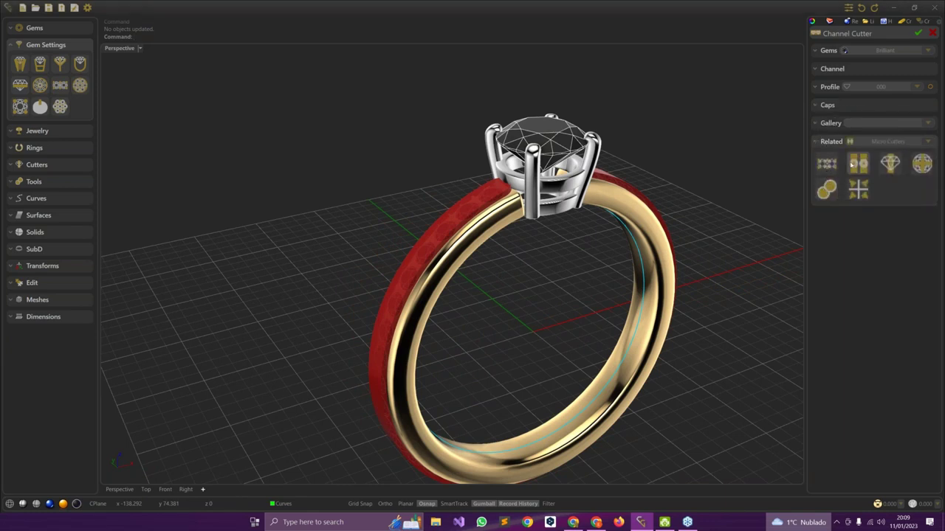
click(825, 191)
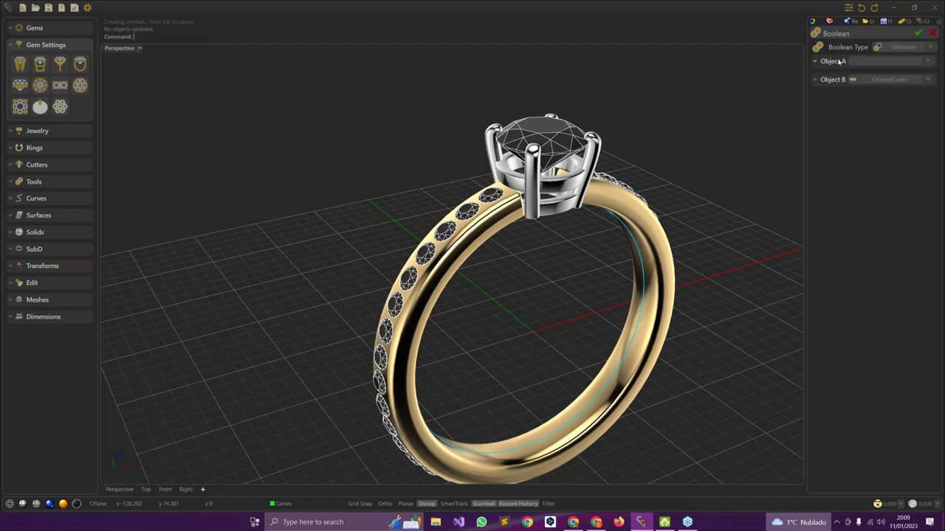
click(892, 64)
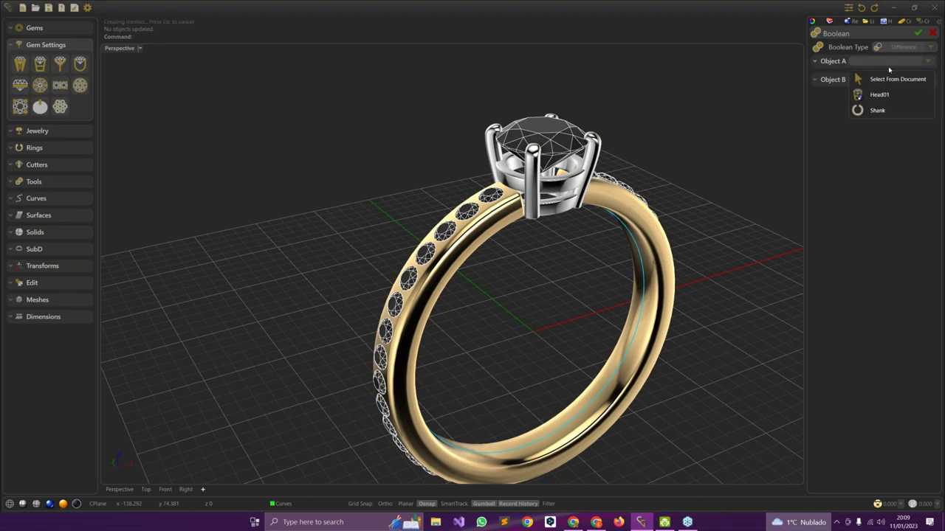
click(876, 111)
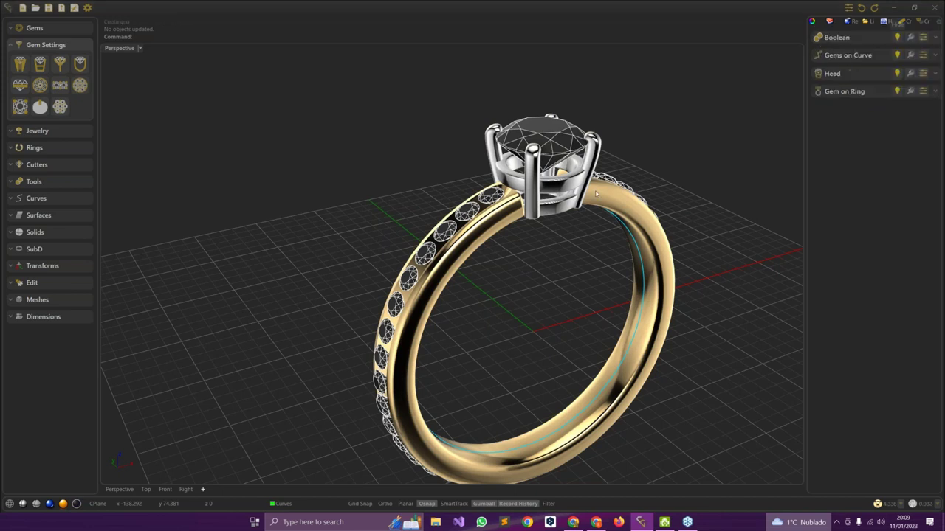
- Reopen the parameters of the Gems on Curve and set their start point to 0.0210
right_drag(597, 193, 543, 181)
scroll(563, 276, up, 3)
scroll(545, 181, up, 2)
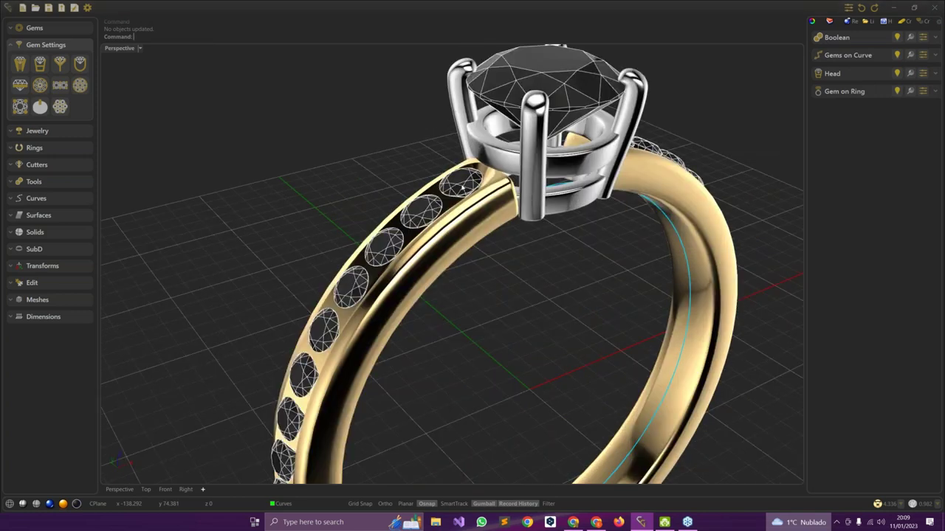
right_drag(538, 189, 480, 192)
right_drag(586, 192, 664, 188)
click(922, 57)
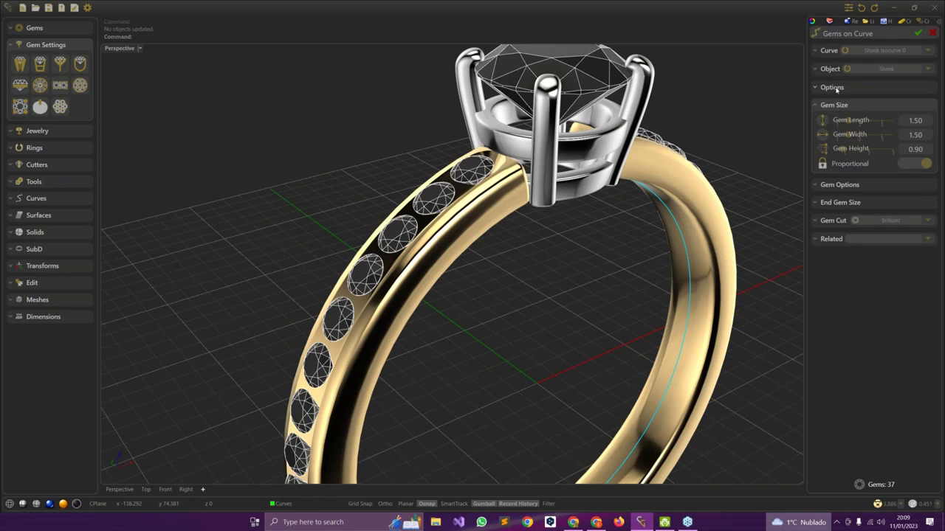
click(836, 89)
scroll(836, 107, up, 2)
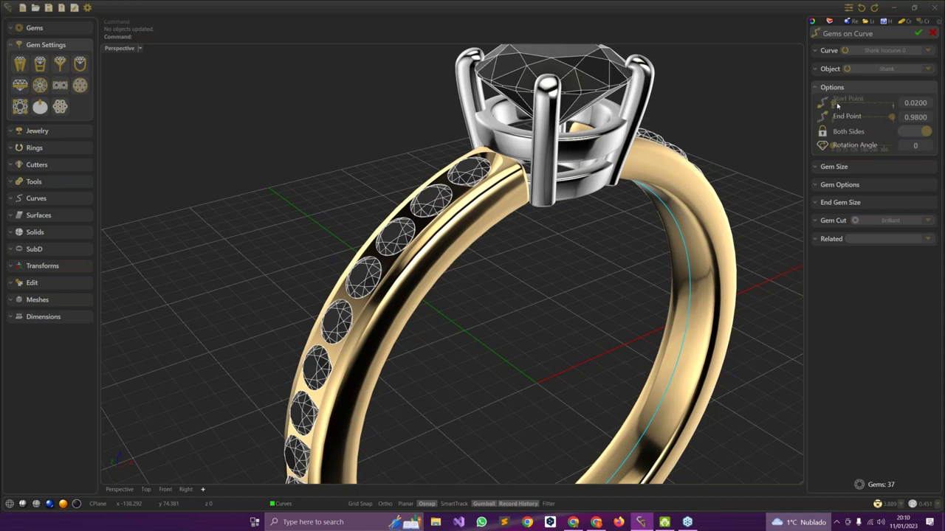
scroll(839, 104, up, 1)
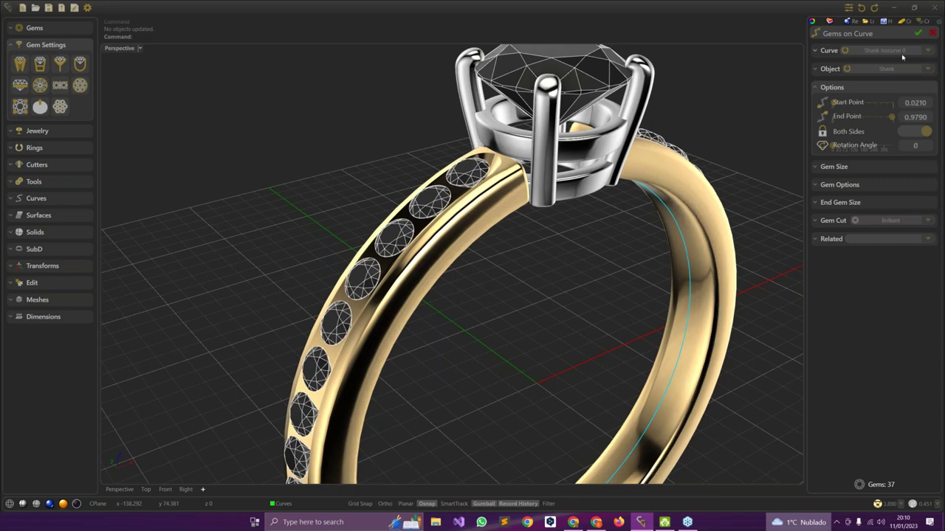
- Create a Prongs Row for the shank gems from their related tools and accept its default settings
click(823, 239)
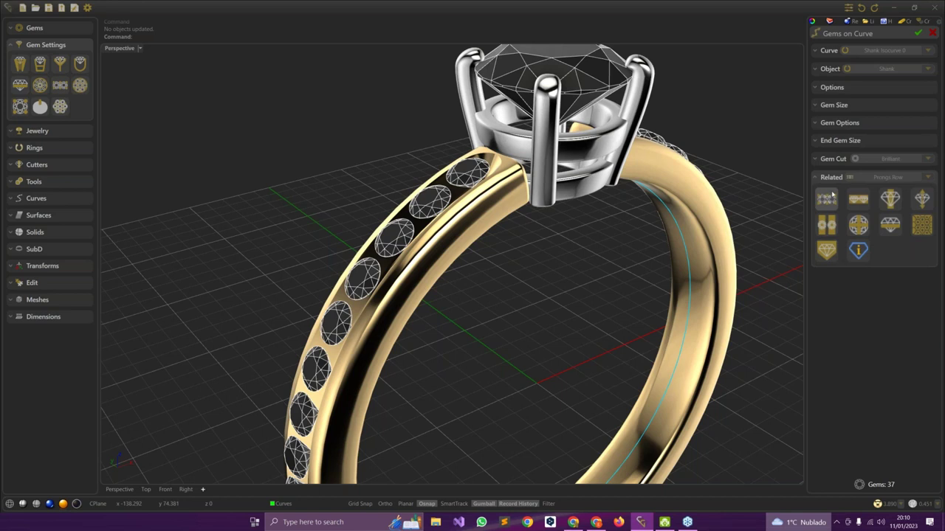
click(827, 202)
key(Return)
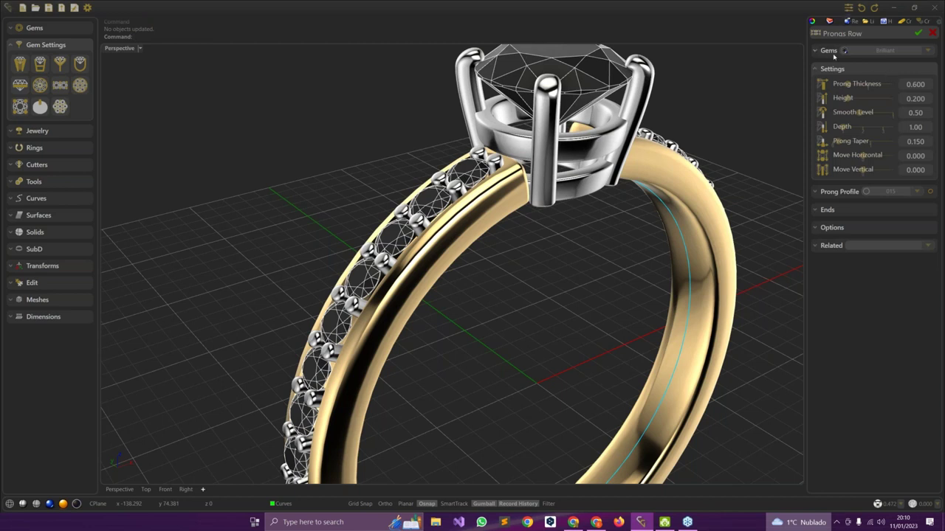
click(916, 34)
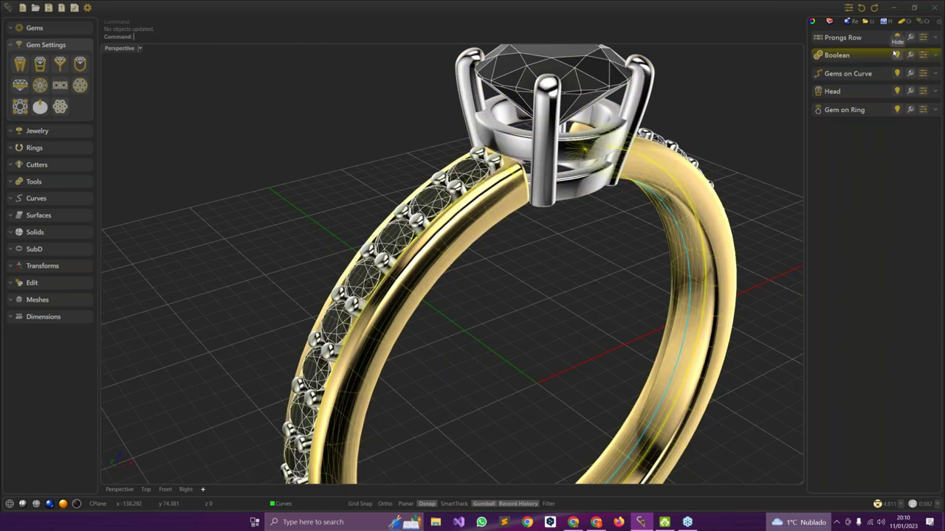
- Reopen the Gems on Curve parameters, try a start point of 0.0670, and settle on 0.0240 for the shank gems
click(895, 71)
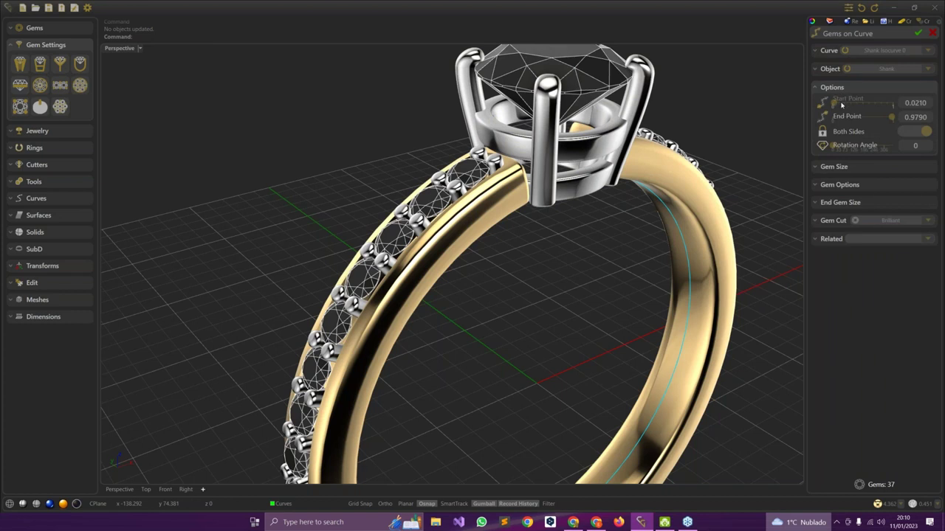
scroll(840, 105, up, 1)
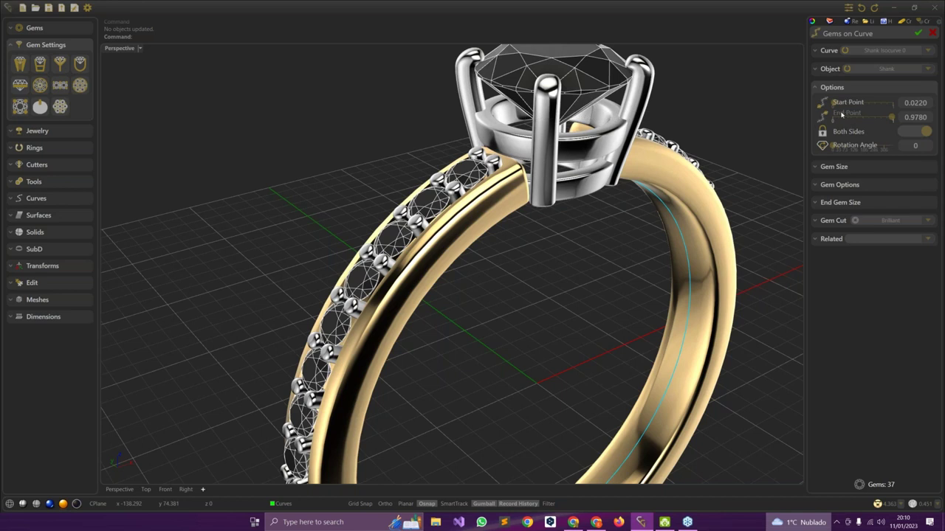
scroll(834, 104, up, 10)
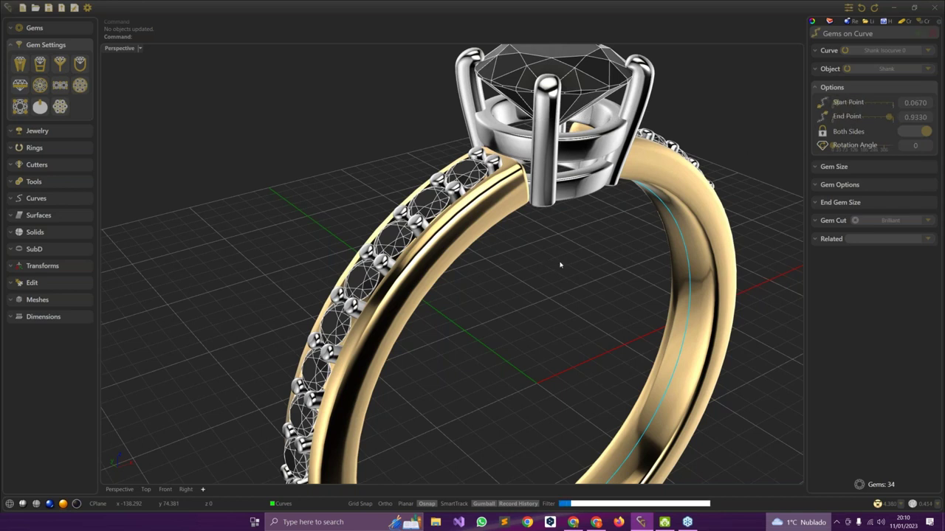
scroll(837, 104, down, 2)
scroll(835, 104, down, 10)
scroll(834, 104, down, 4)
scroll(833, 104, up, 4)
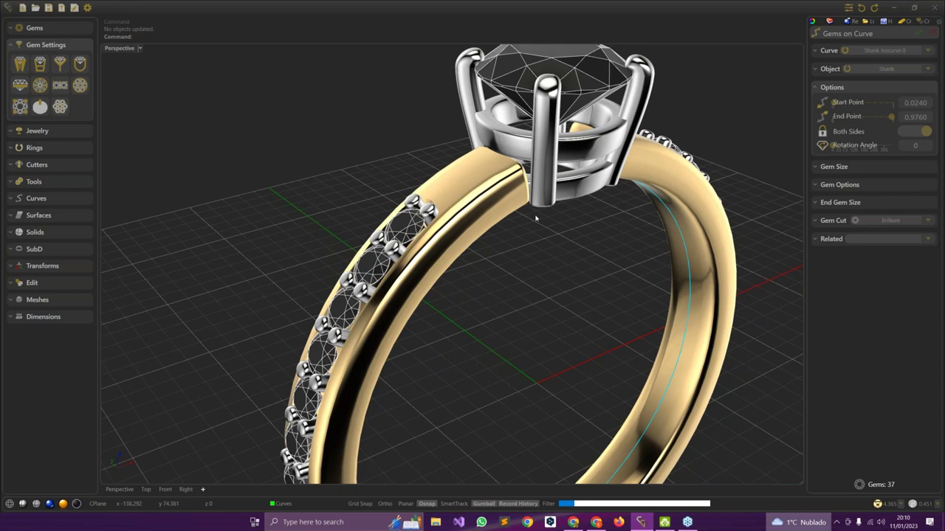
right_drag(472, 280, 542, 207)
scroll(654, 270, down, 3)
scroll(507, 189, up, 3)
click(918, 34)
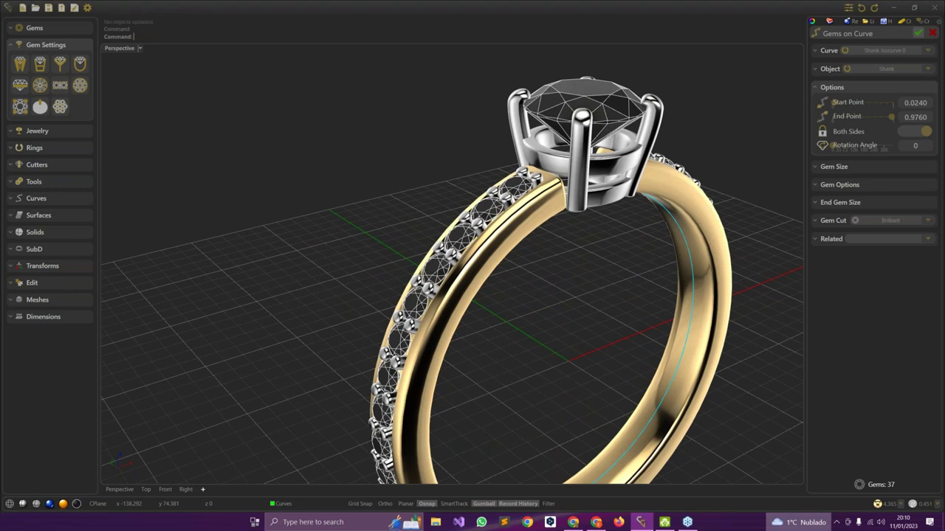
- Examine the channel cut, side gems and prongs along the shank up close and from several angles
click(842, 98)
click(849, 55)
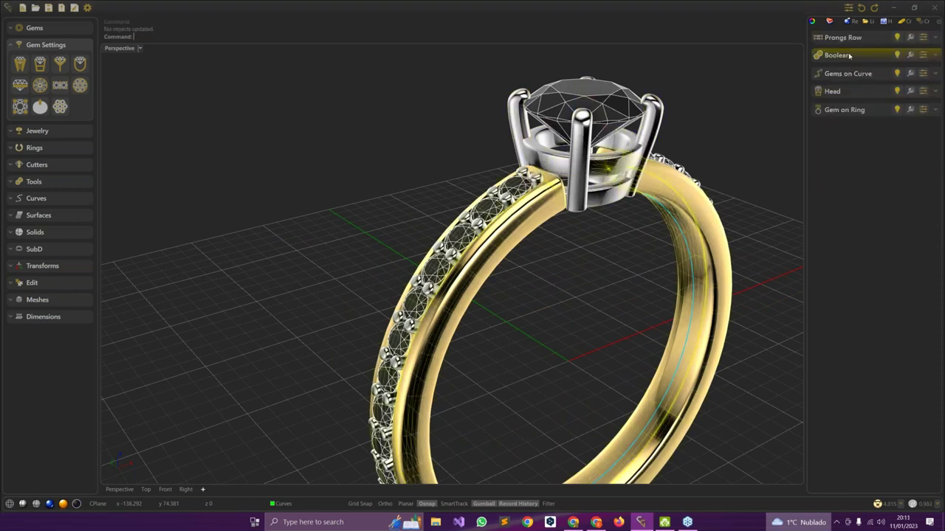
key(Escape)
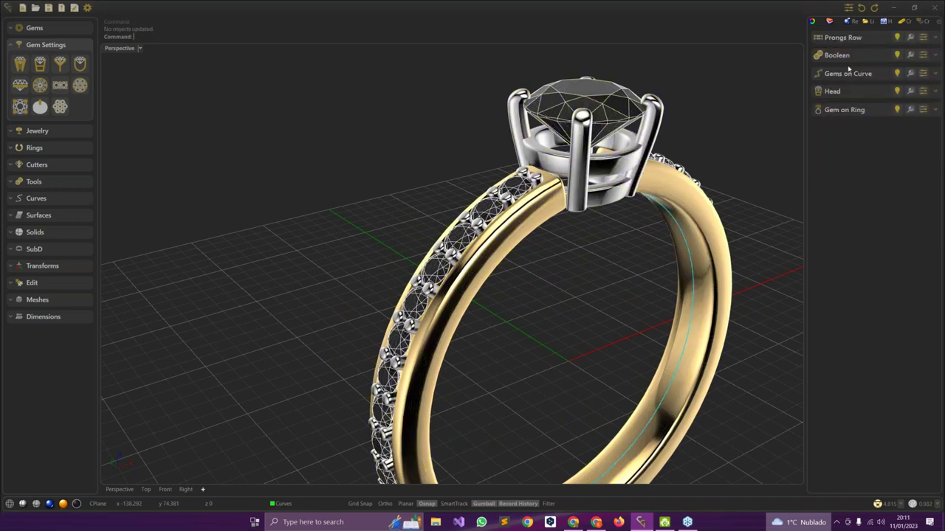
right_drag(745, 159, 629, 228)
scroll(630, 228, down, 3)
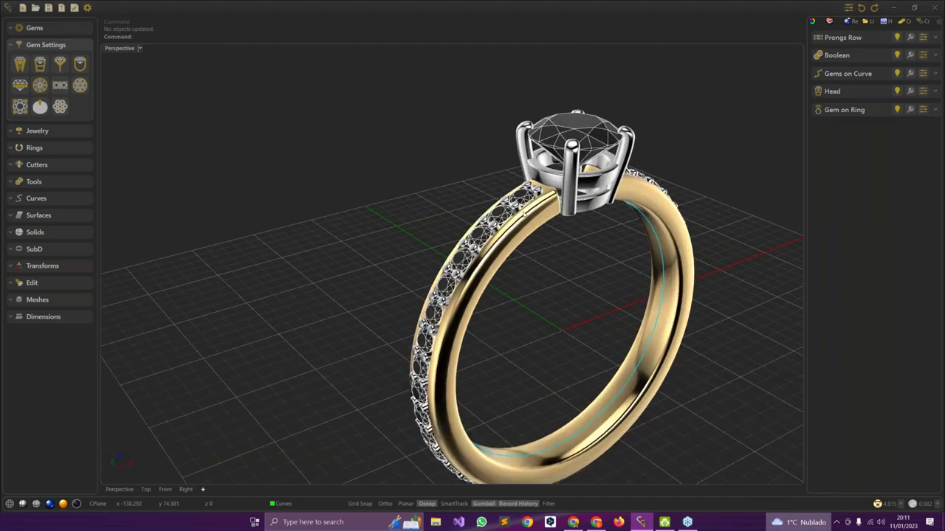
right_drag(515, 298, 662, 144)
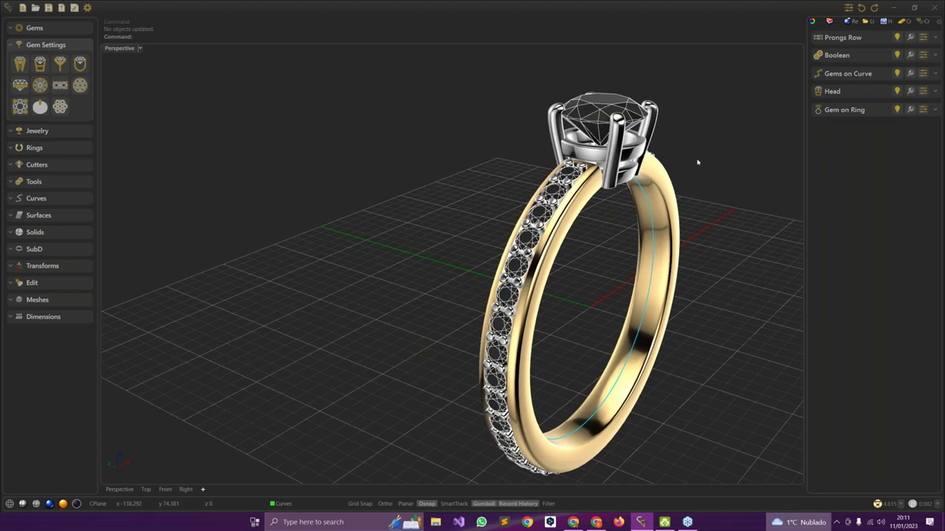
scroll(716, 162, up, 4)
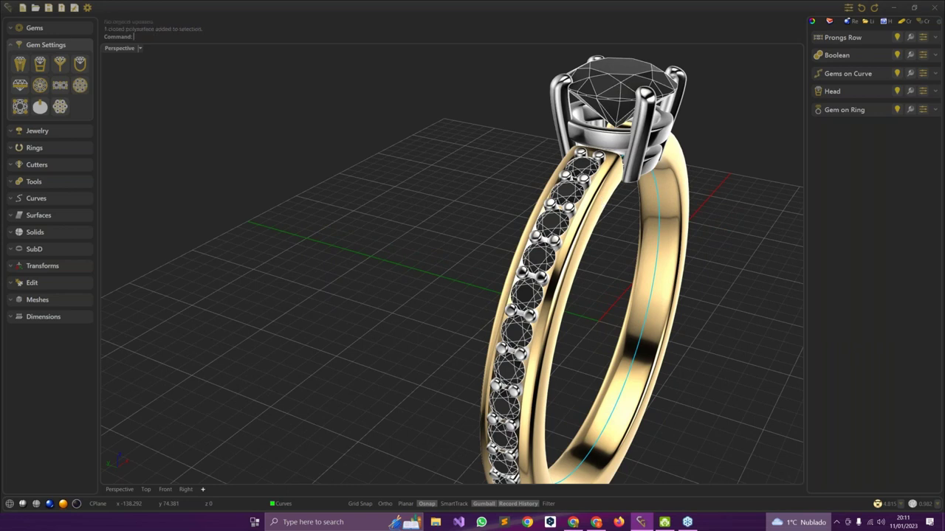
click(604, 201)
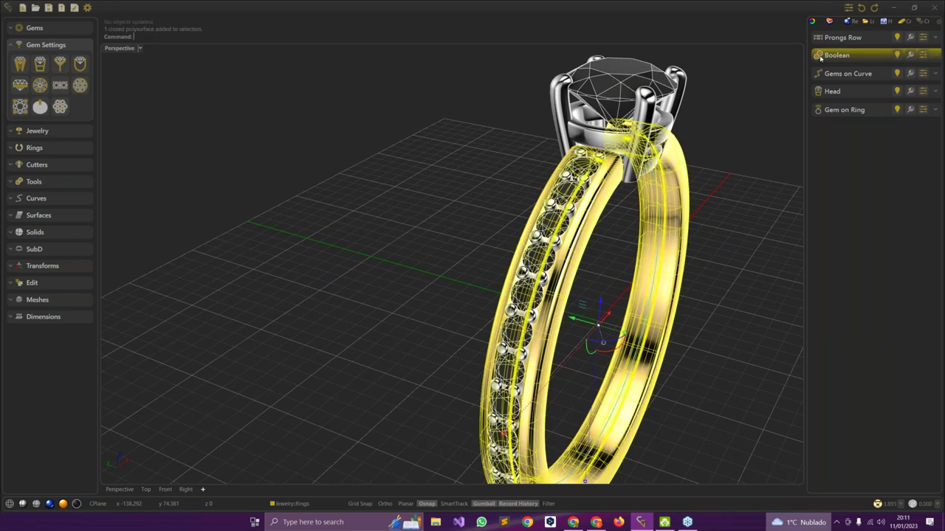
key(Escape)
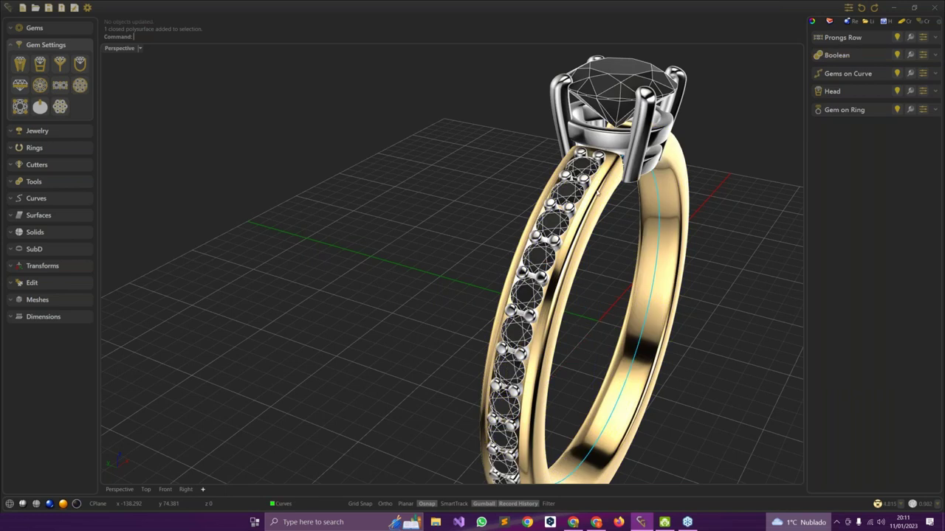
scroll(599, 191, up, 5)
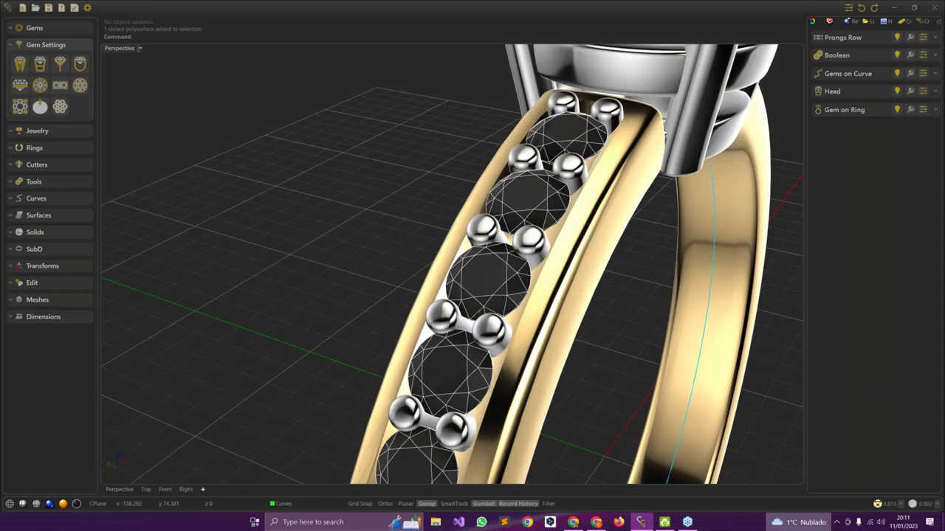
right_drag(599, 192, 610, 253)
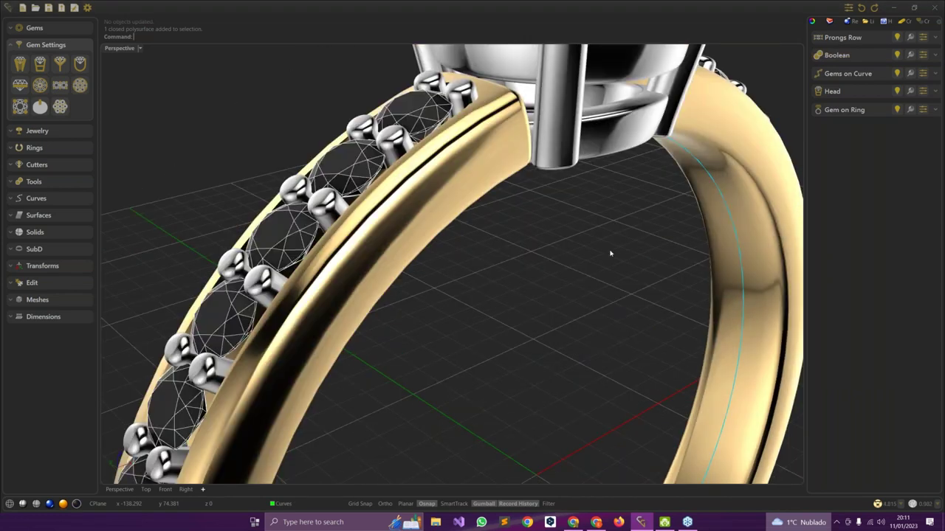
- Expand the Boolean, Channel Cutter, Gems on Curve, Head and Gem on Ring history entries to examine their parent objects
scroll(611, 254, down, 3)
click(936, 58)
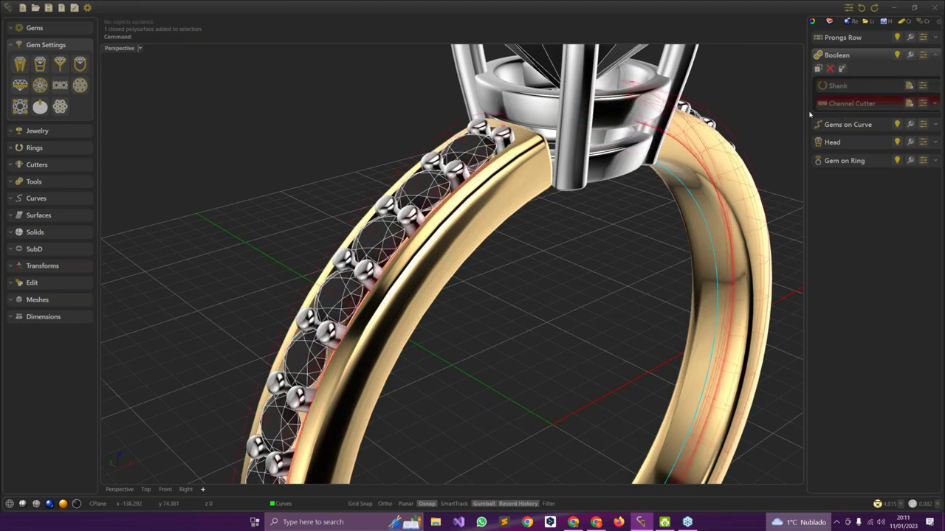
right_drag(707, 165, 773, 168)
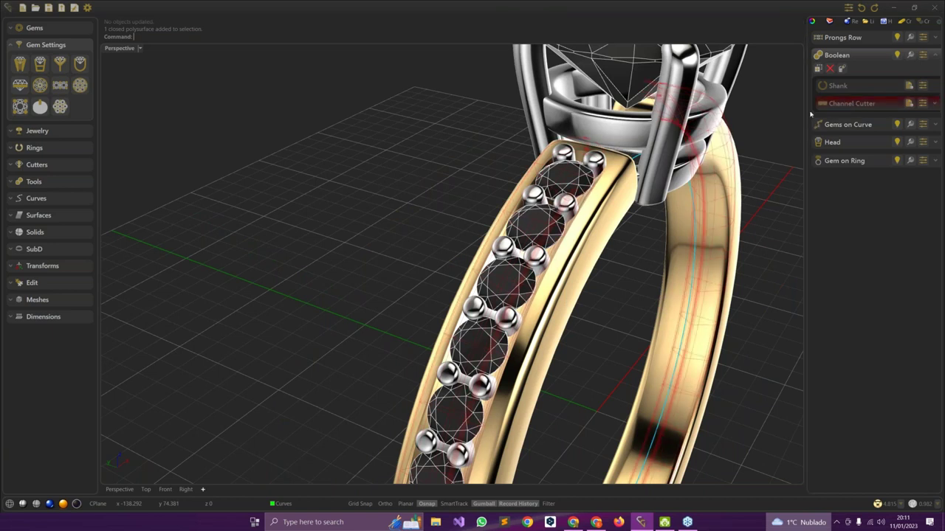
right_drag(772, 130, 627, 177)
scroll(715, 135, down, 3)
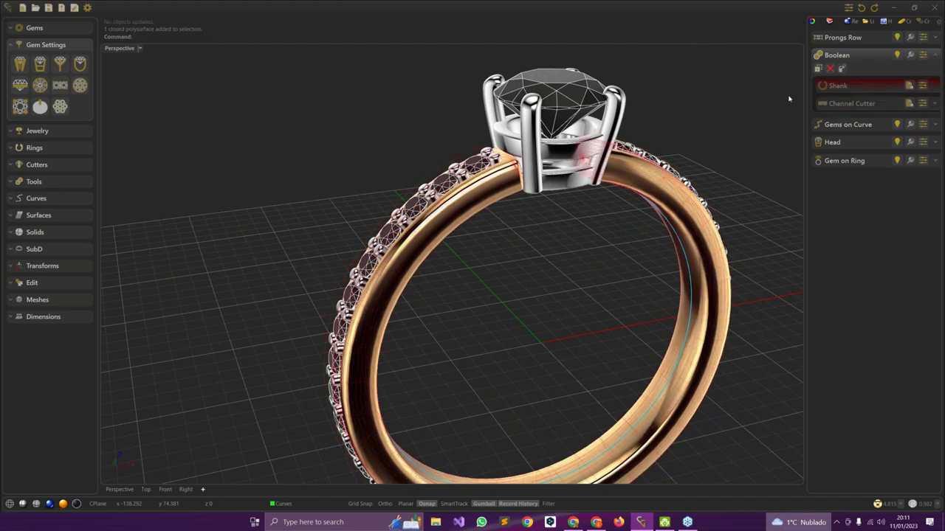
click(935, 125)
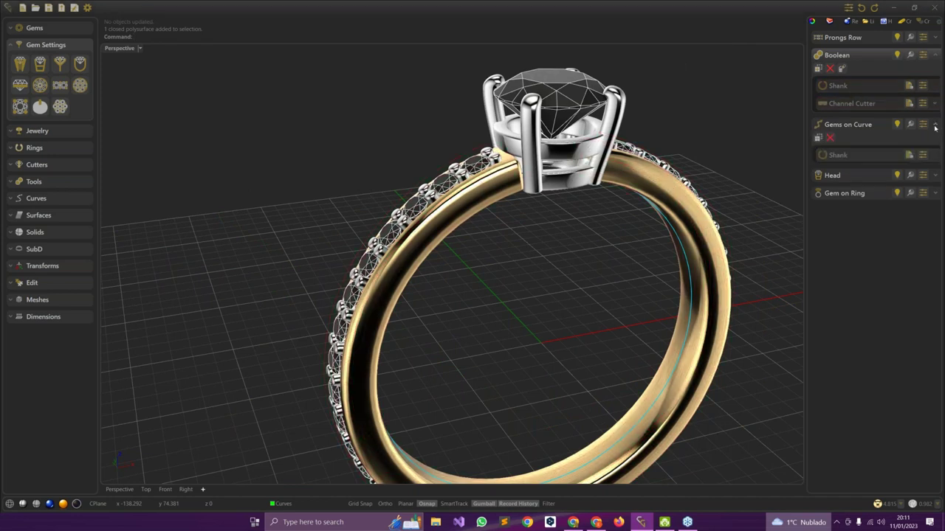
click(934, 175)
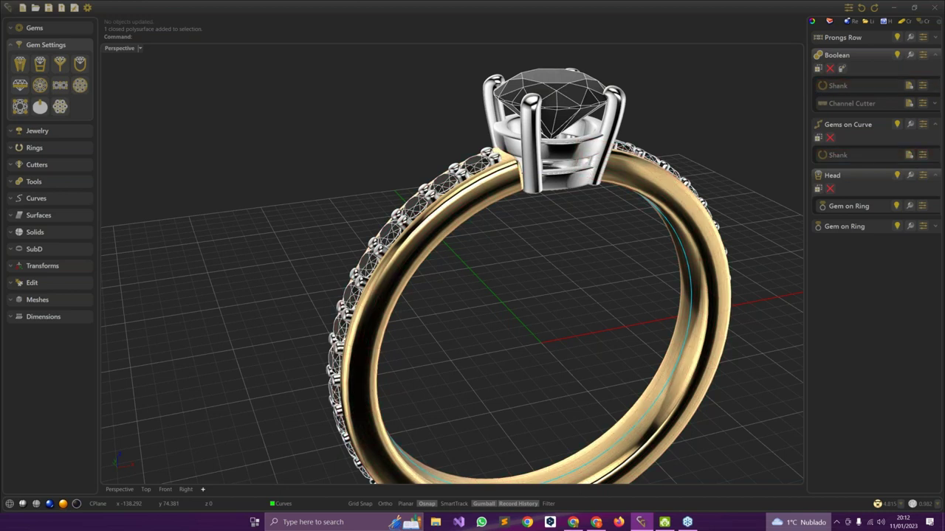
click(935, 226)
click(934, 103)
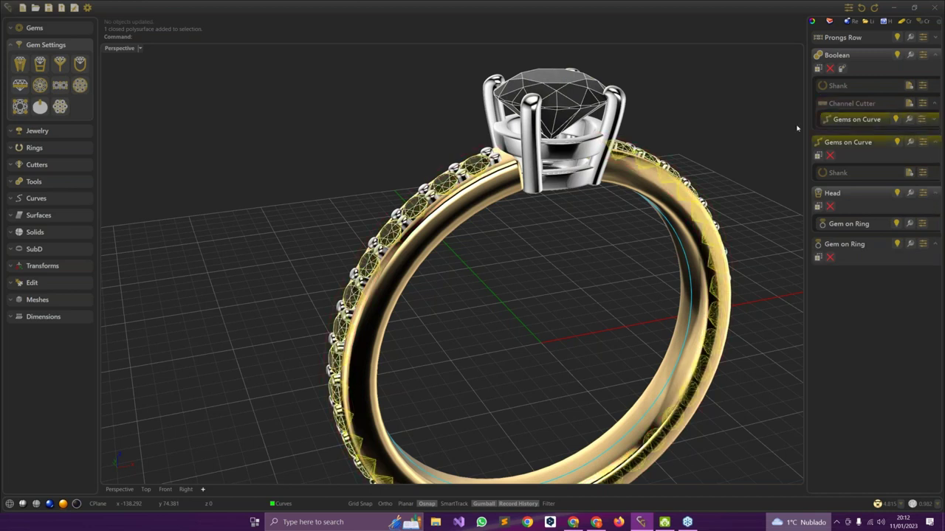
- Collapse the Boolean, Gems on Curve and Head history entries and view the whole ring
right_drag(727, 135, 699, 138)
click(934, 55)
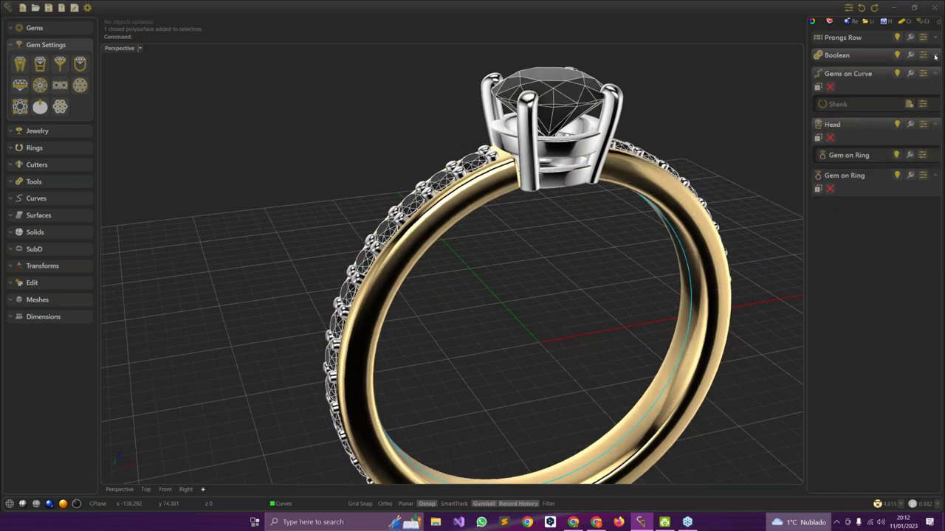
click(935, 73)
click(935, 74)
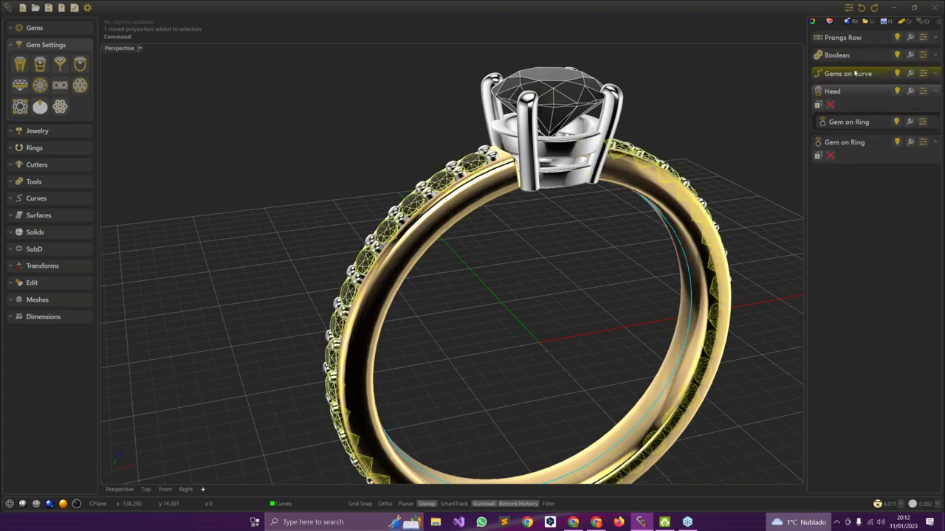
click(935, 91)
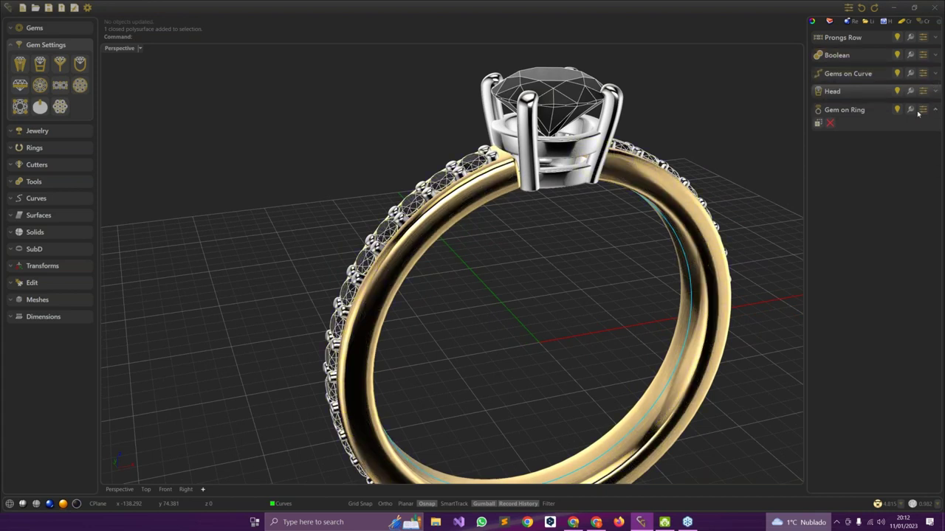
scroll(561, 207, down, 5)
mouse_move(546, 214)
right_down()
mouse_move(580, 224)
mouse_move(563, 223)
right_up()
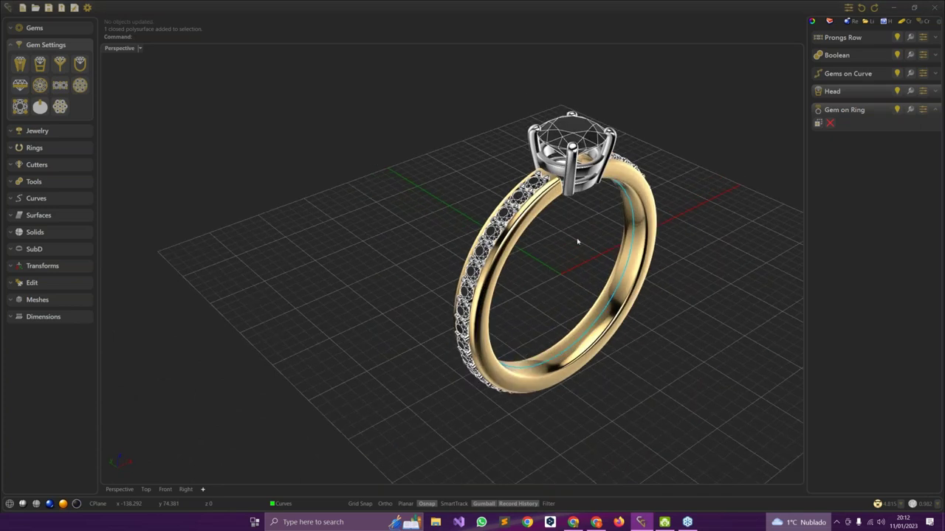
- Collapse the Gem on Ring history entry and examine the ring from several angles
scroll(578, 245, down, 2)
right_drag(578, 297, 546, 296)
click(934, 109)
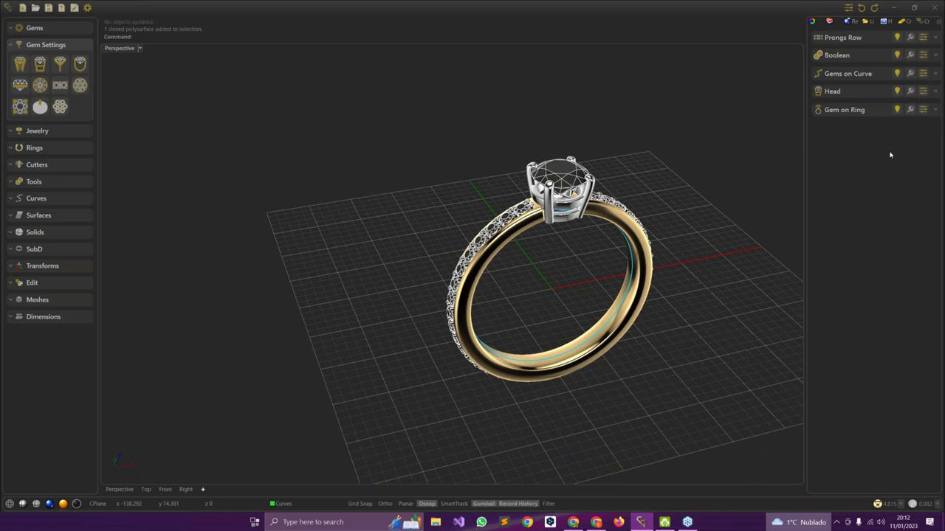
key(Escape)
right_drag(686, 214, 693, 214)
right_drag(380, 304, 405, 297)
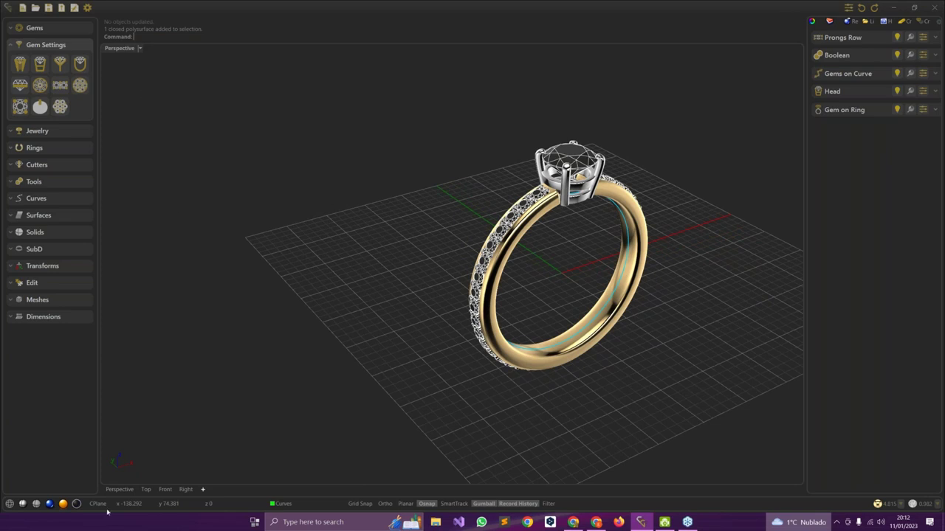
right_drag(506, 337, 481, 335)
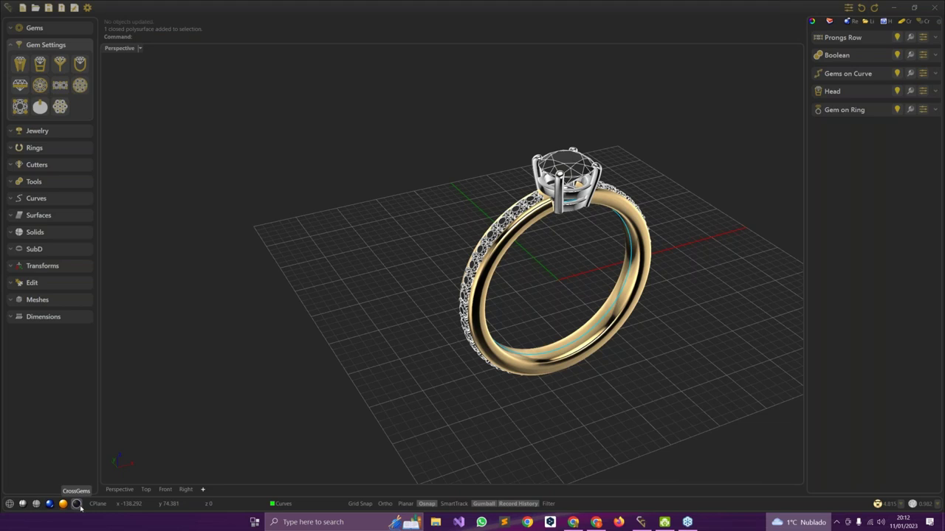
mouse_move(438, 368)
right_down()
mouse_move(430, 361)
mouse_move(436, 367)
right_up()
scroll(436, 367, up, 4)
scroll(440, 363, down, 4)
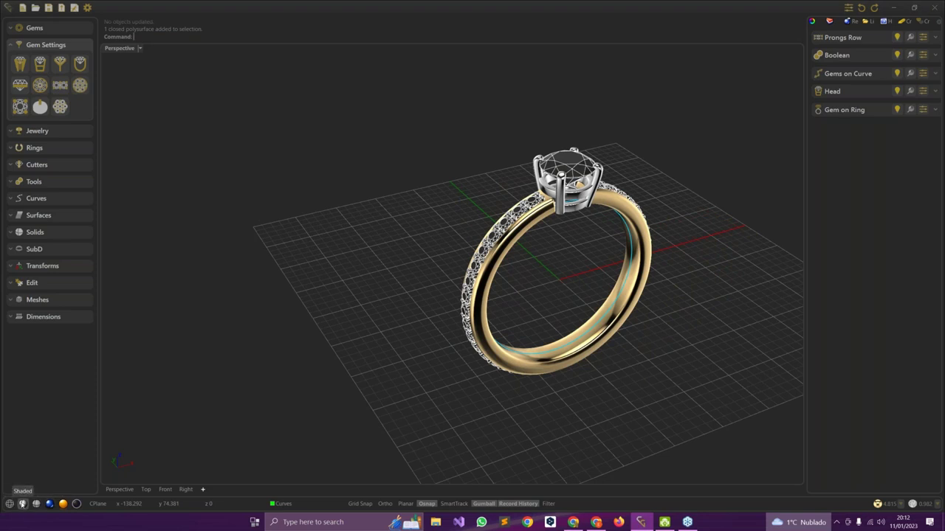
- Restore the four-view layout and compare the Shaded, Rendered and CrossGems display modes in the Perspective view
click(23, 503)
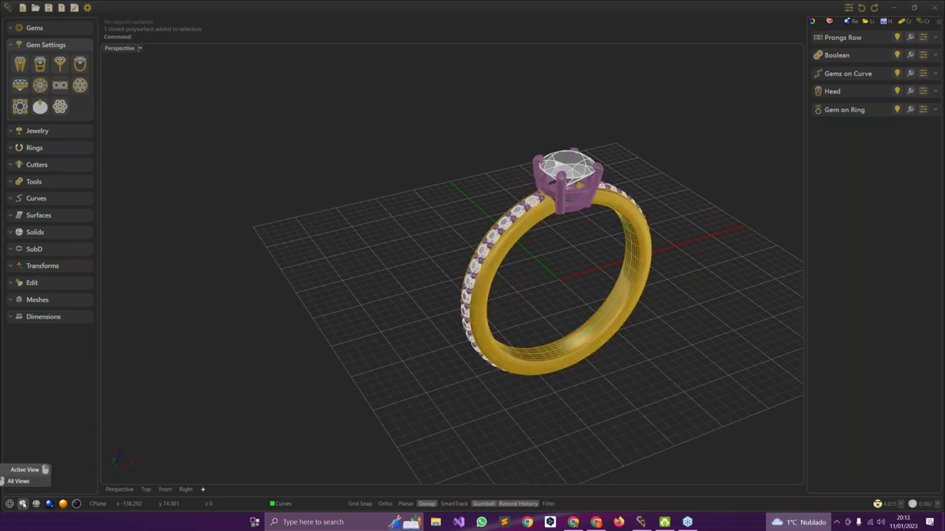
double_click(121, 48)
right_drag(608, 182, 517, 193)
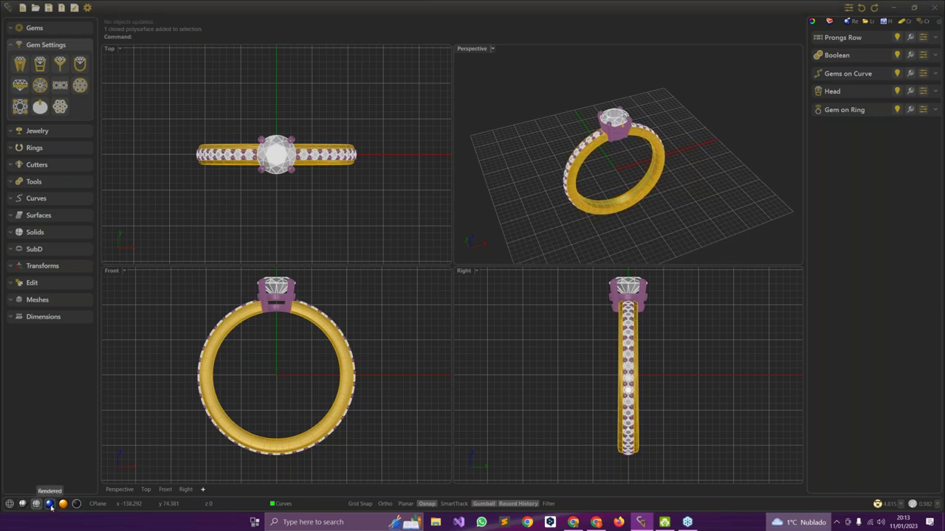
click(64, 504)
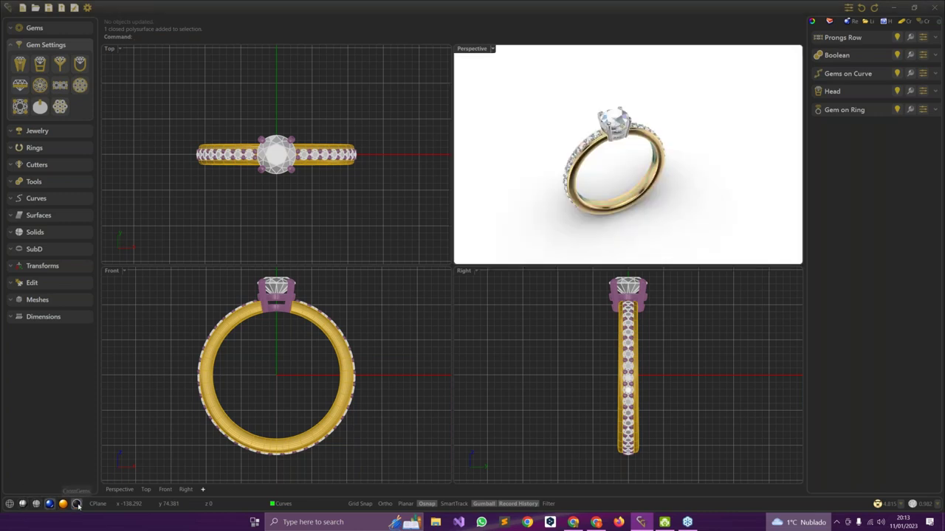
click(76, 504)
right_drag(561, 161, 579, 157)
- Activate the Top view, centre the ring in it, and switch it to the see-through display mode
click(274, 202)
scroll(274, 198, up, 2)
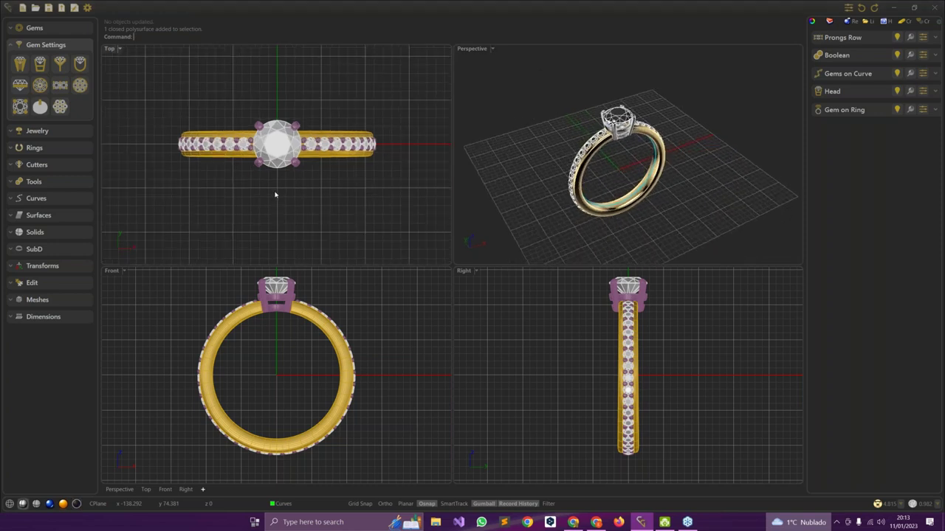
right_drag(196, 190, 206, 187)
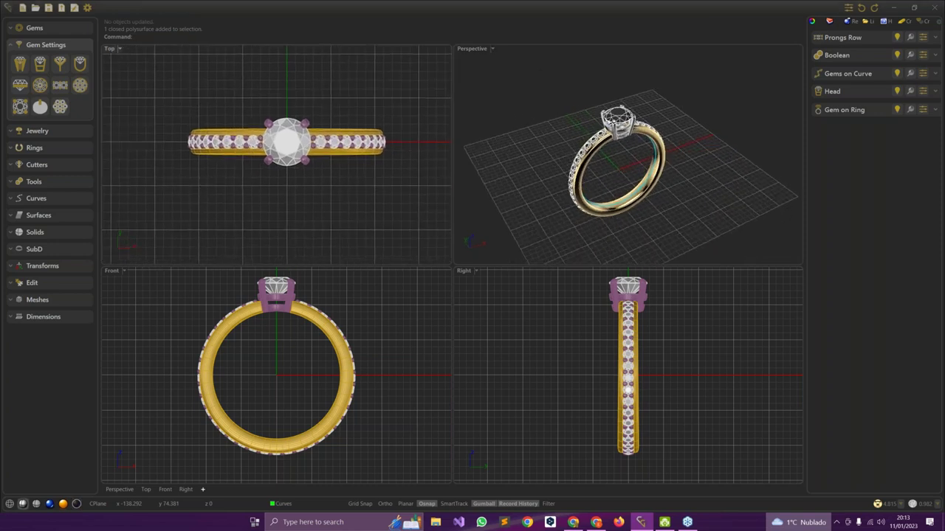
click(38, 506)
click(51, 507)
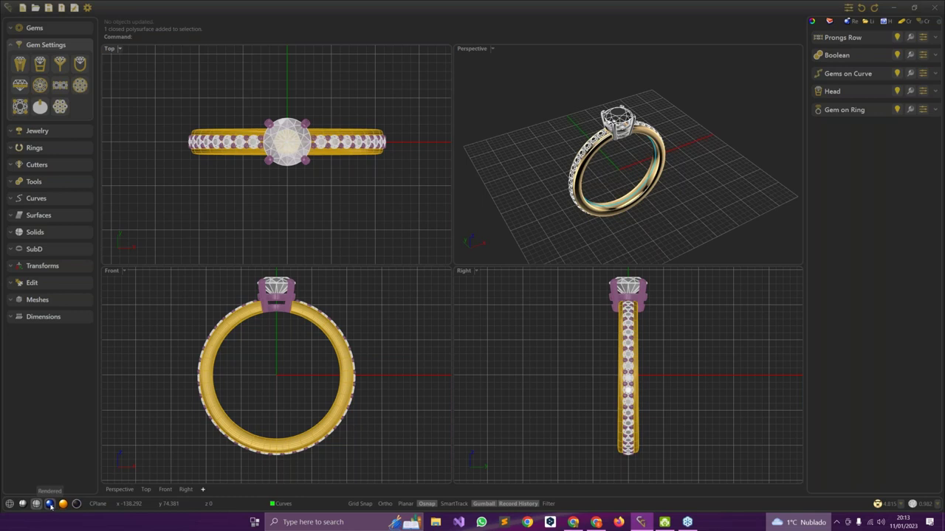
click(36, 504)
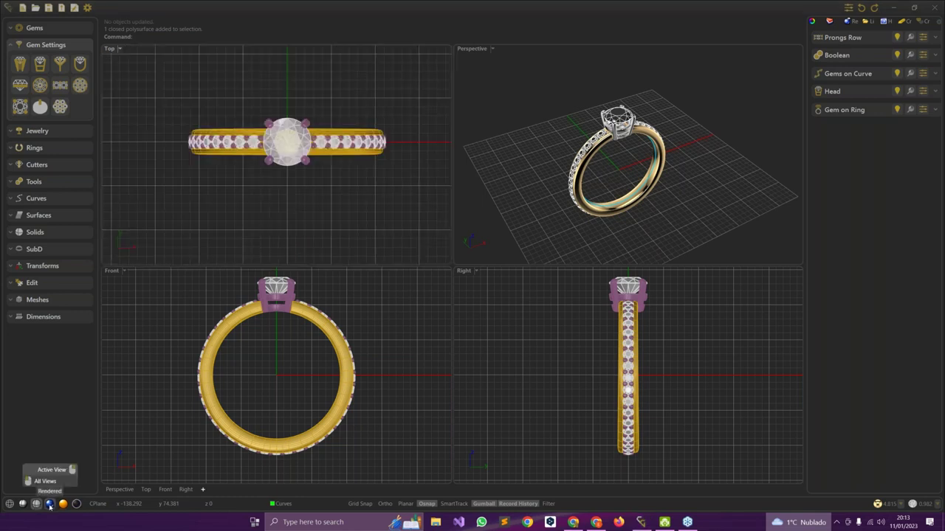
- Compare the Rendered, CrossGems and Shaded modes across all views, and set the Top view to CrossGems display
right_click(49, 504)
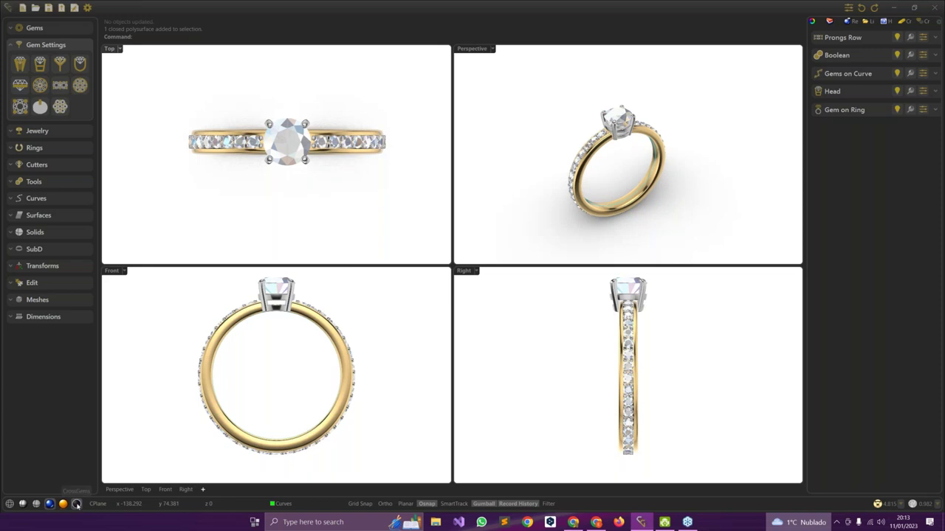
right_click(76, 504)
right_click(23, 504)
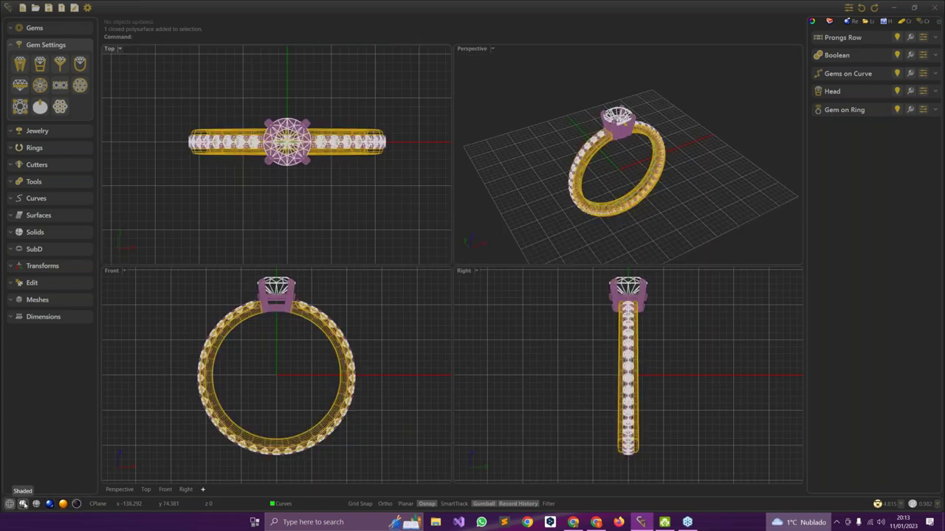
click(76, 504)
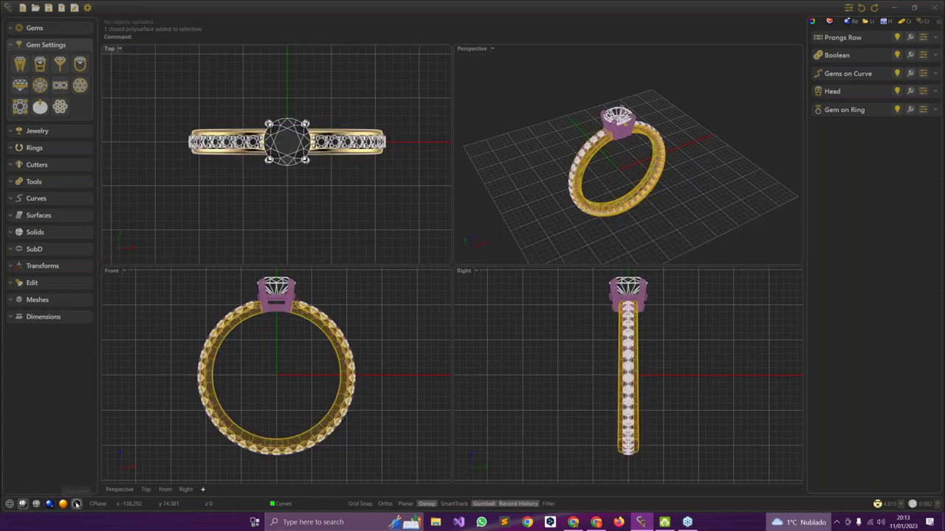
- Maximize the Perspective view and examine the ring in CrossGems display
double_click(472, 49)
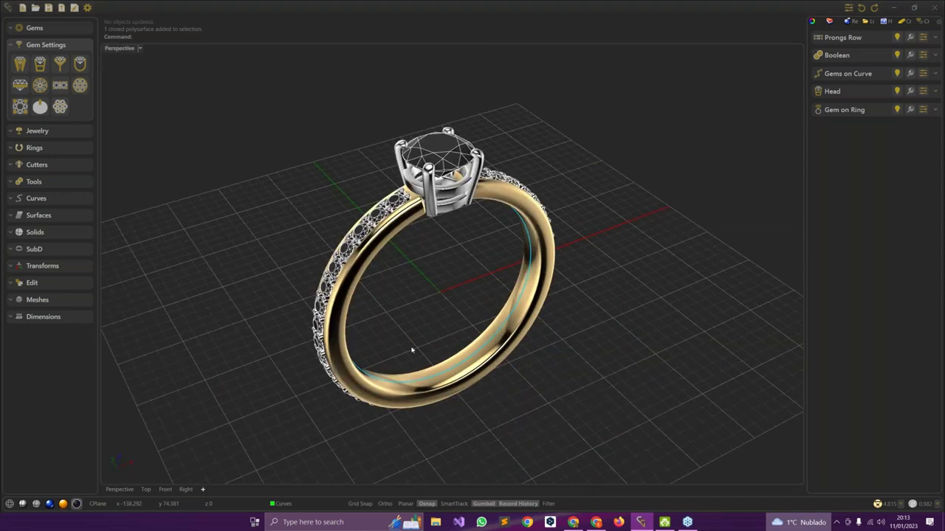
shift+right_drag(432, 342, 471, 310)
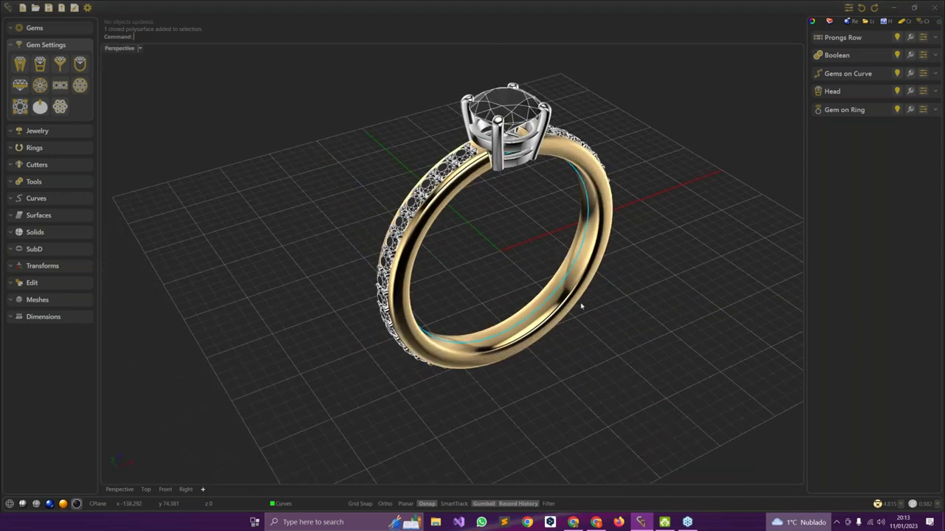
right_drag(569, 324, 543, 324)
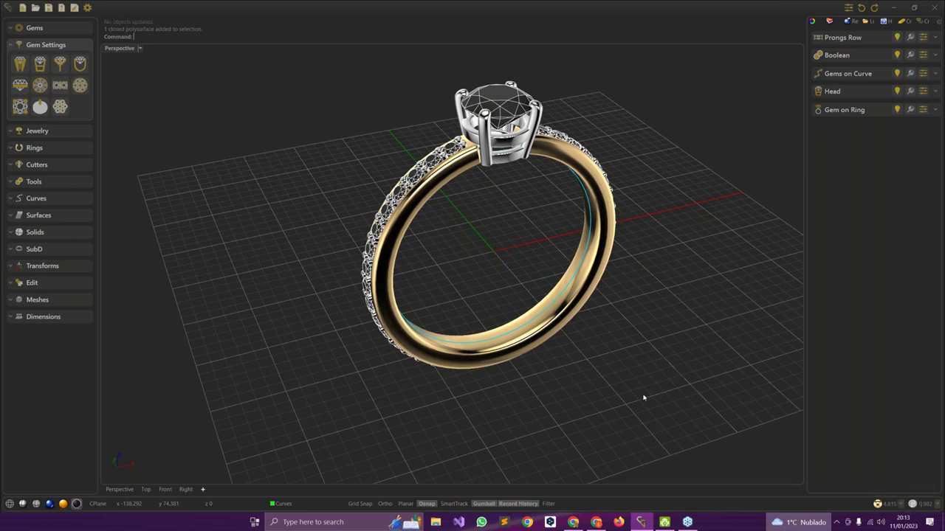
right_drag(644, 396, 541, 325)
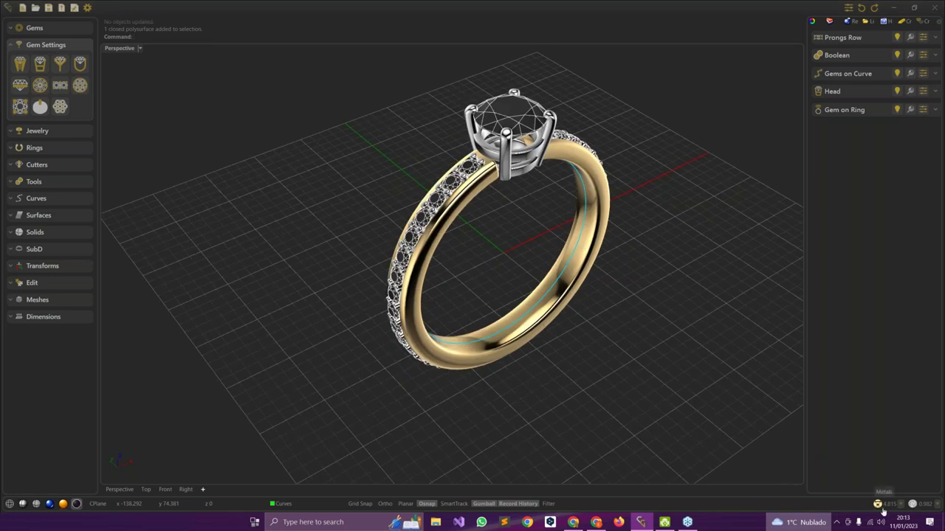
- Select the shank, prong head, side gems and centre gem in turn to check their metal and diamond weights
scroll(567, 154, up, 2)
click(568, 154)
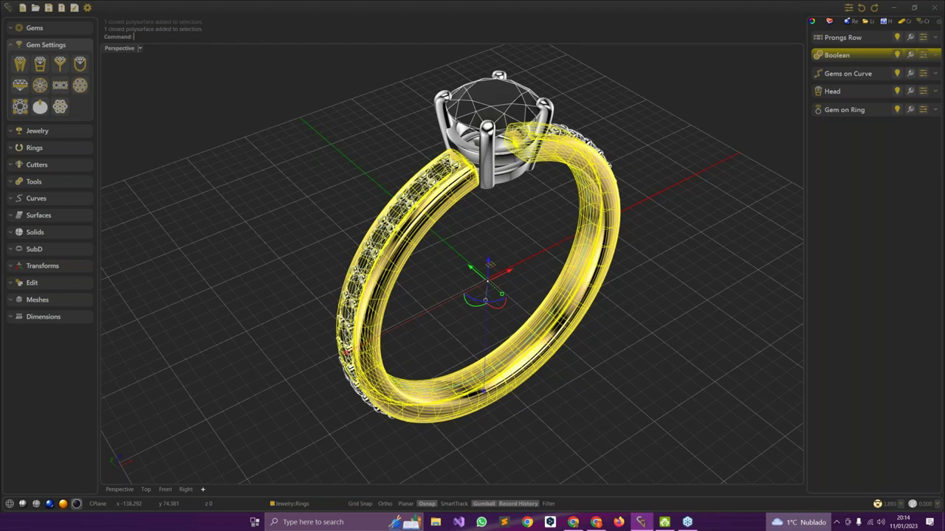
click(487, 131)
mouse_move(879, 505)
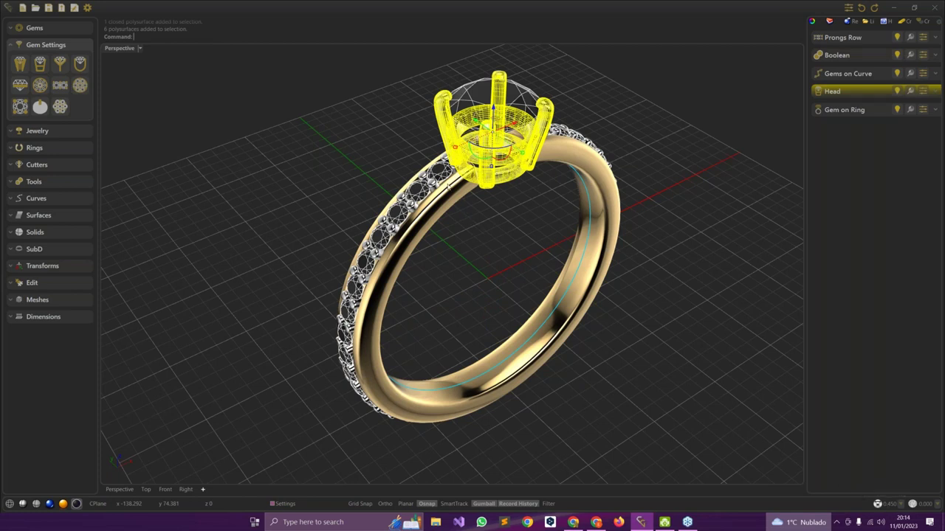
scroll(447, 186, up, 2)
click(439, 171)
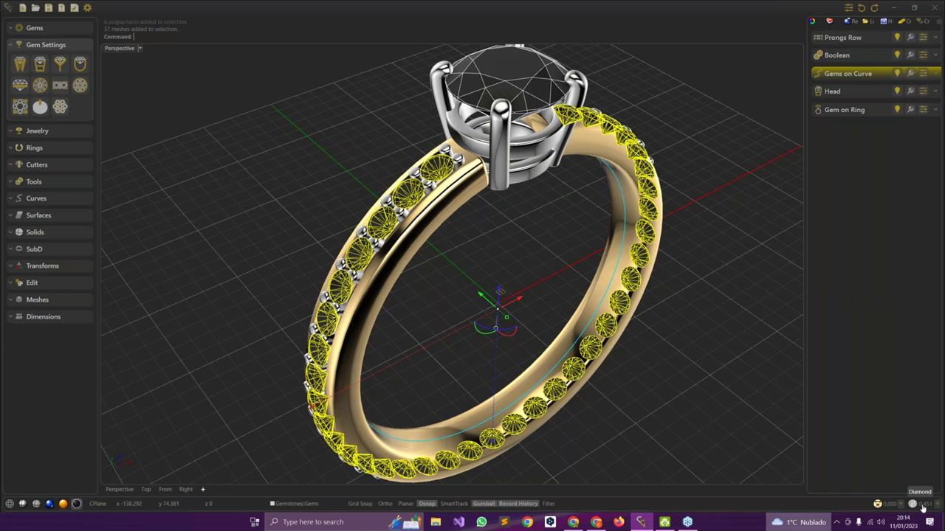
shift+click(522, 82)
click(844, 109)
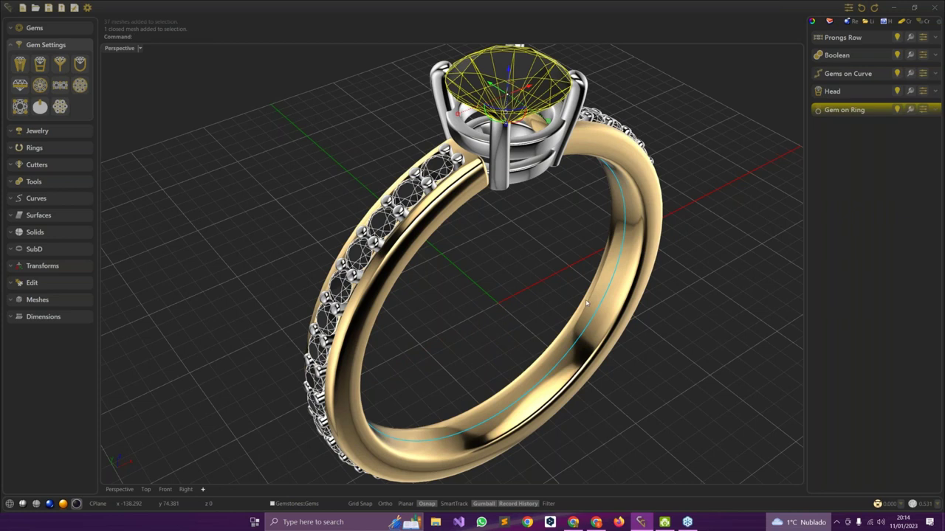
scroll(586, 303, down, 2)
scroll(601, 327, up, 2)
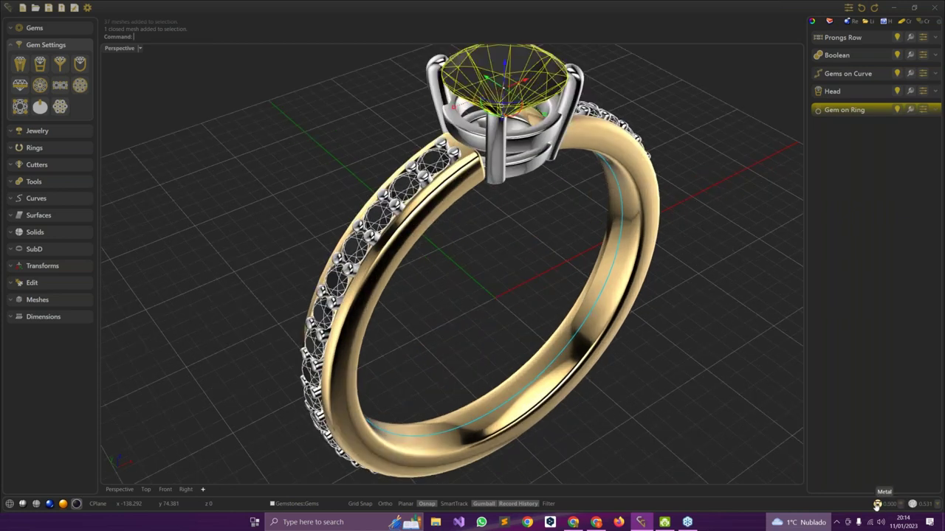
- Open the metal materials library
click(877, 505)
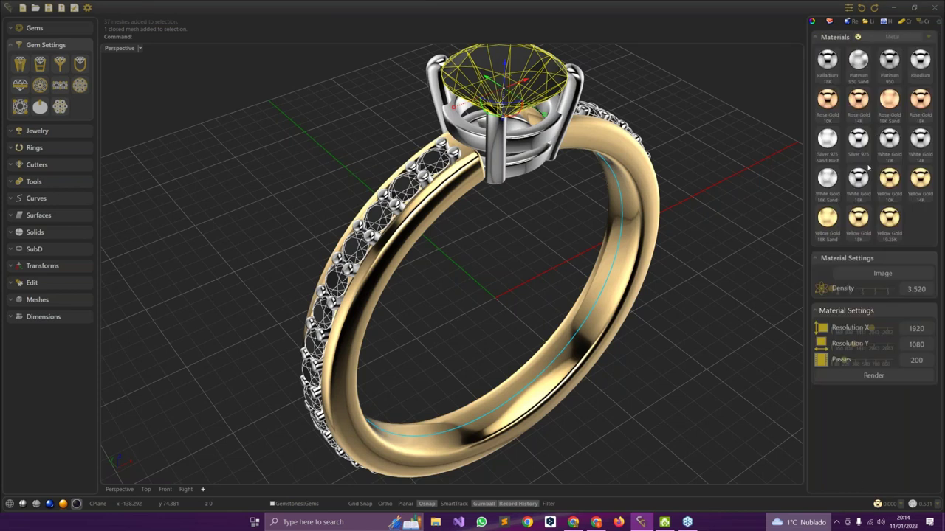
right_drag(698, 262, 631, 262)
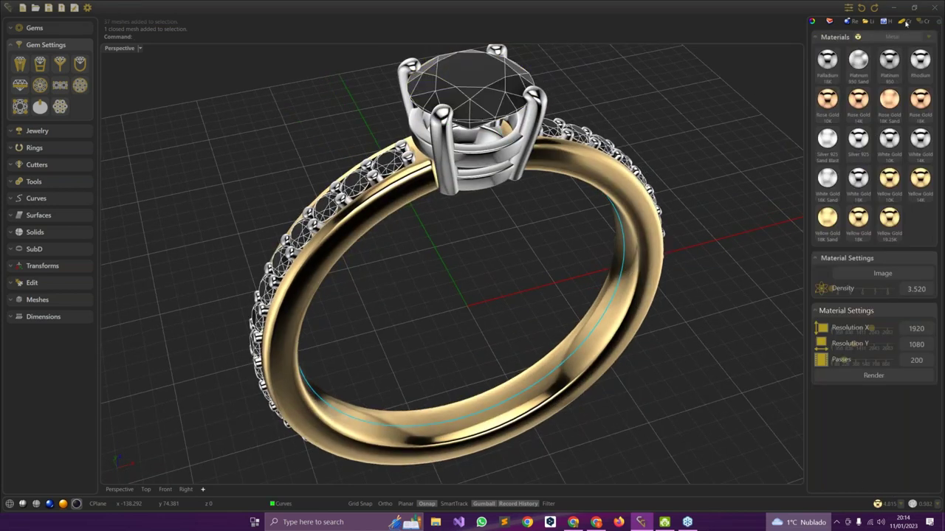
click(918, 22)
click(903, 22)
- Select the shank, prong head and side gems in turn to check their assigned materials, and clear the selection
right_drag(497, 211, 500, 255)
scroll(499, 208, down, 5)
scroll(500, 215, up, 3)
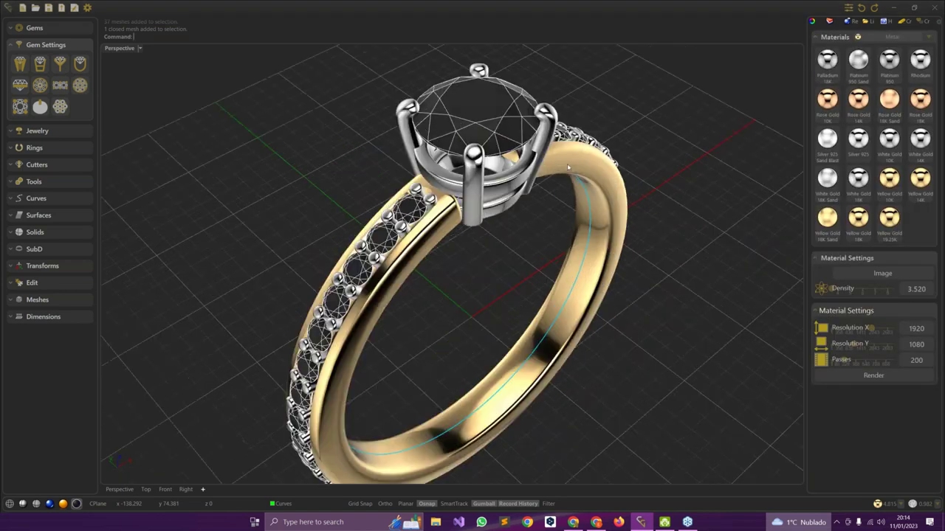
click(567, 168)
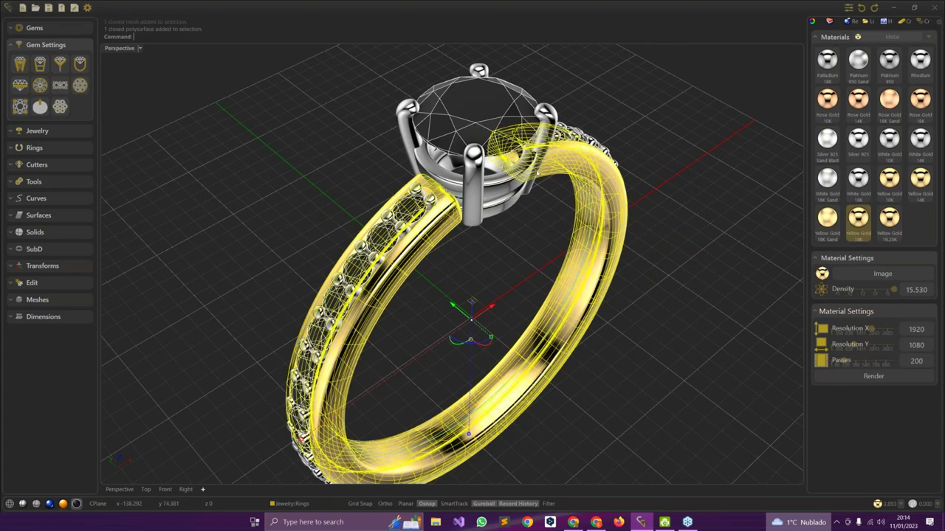
click(498, 191)
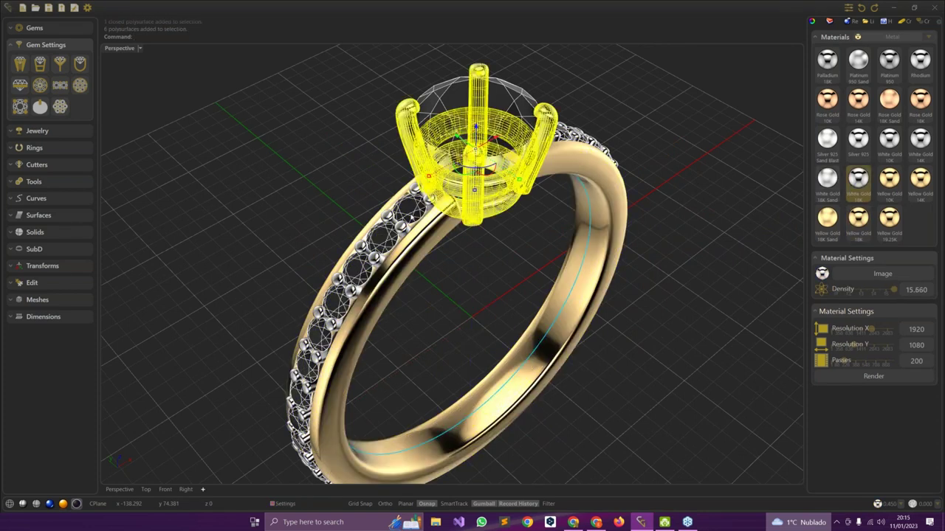
scroll(413, 221, up, 2)
click(410, 208)
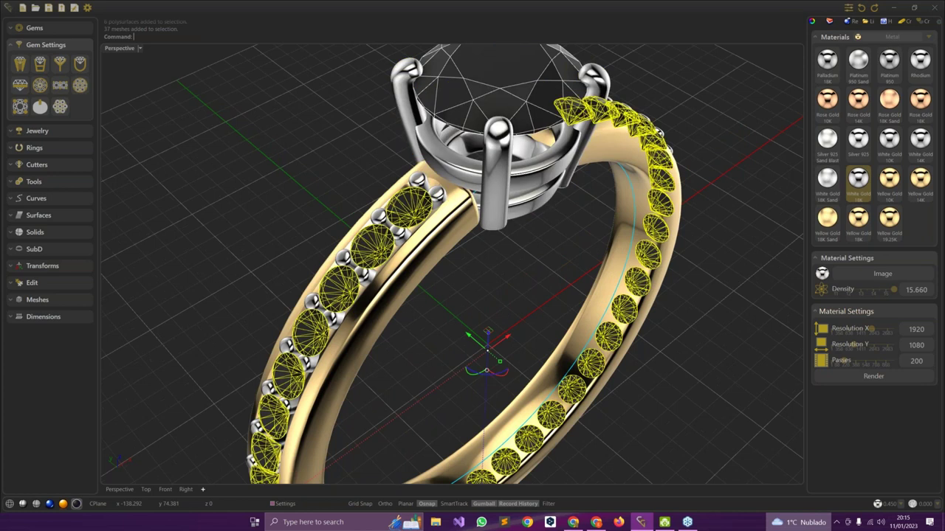
click(522, 105)
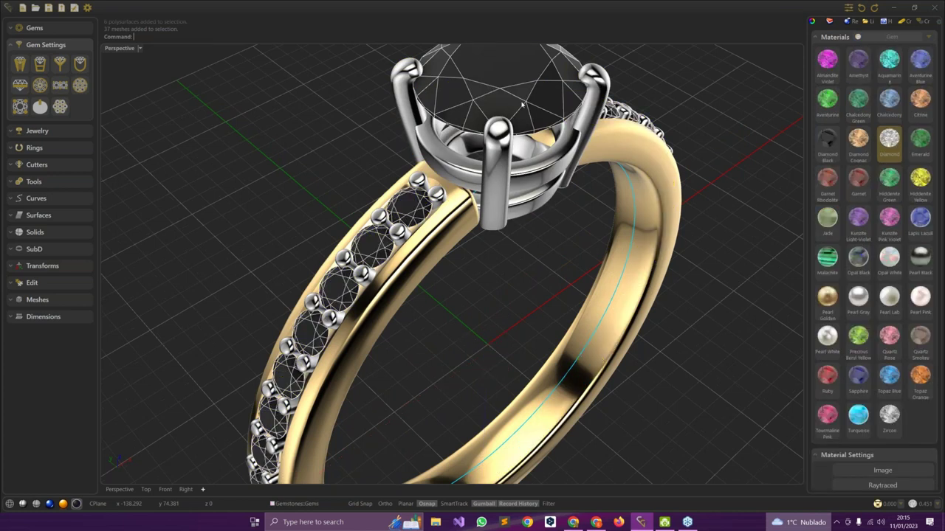
click(339, 112)
- Switch the Perspective view to Rendered display with the whole ring in view
scroll(342, 112, down, 4)
right_drag(417, 185, 388, 174)
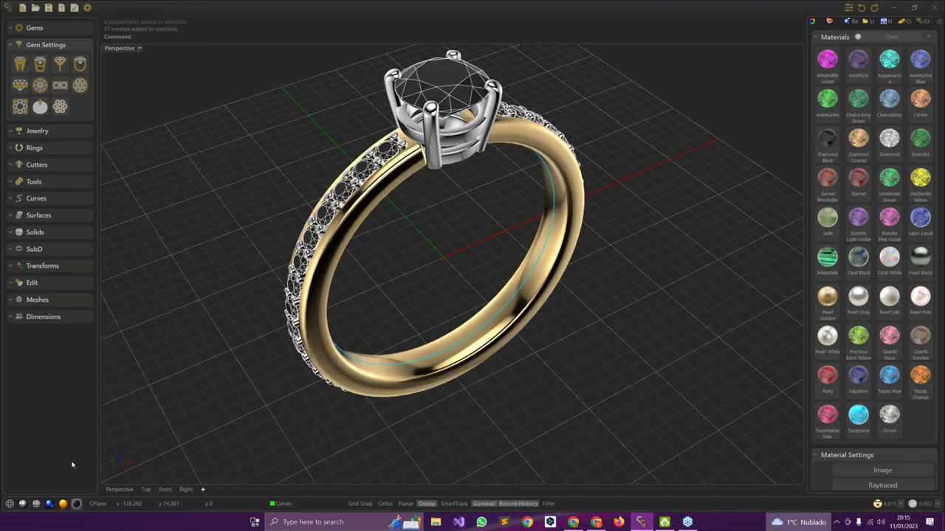
click(50, 504)
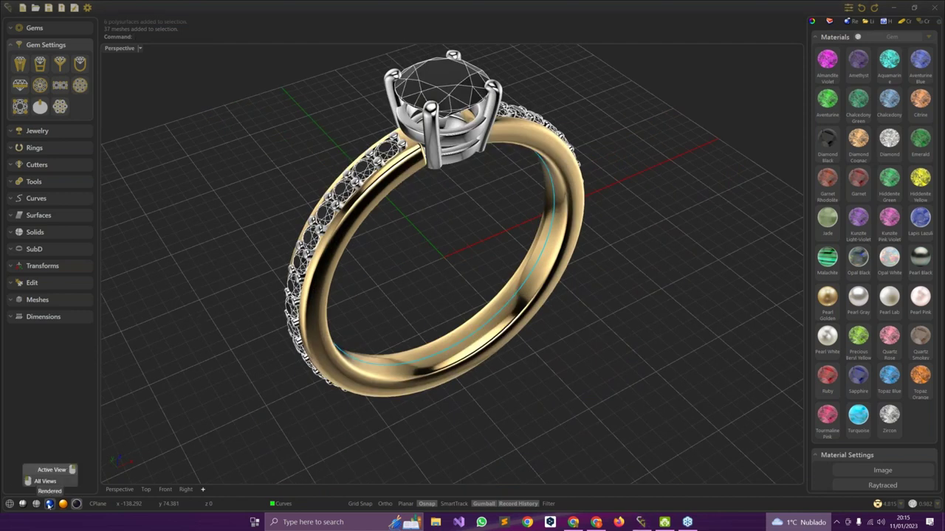
click(52, 470)
mouse_move(424, 265)
right_down()
mouse_move(399, 261)
mouse_move(506, 263)
right_up()
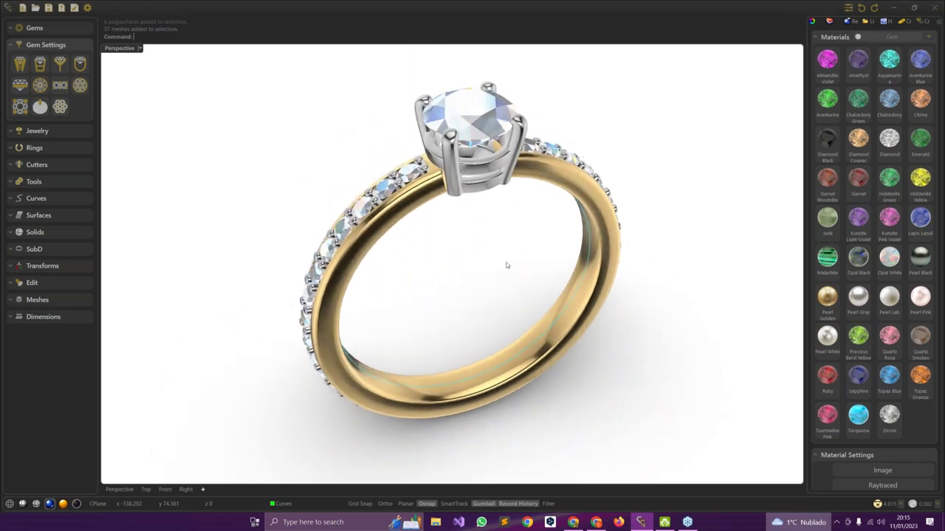
- Choose the ground materials category and apply the Marble Black ground beneath the ring
click(912, 38)
scroll(904, 55, up, 3)
click(903, 52)
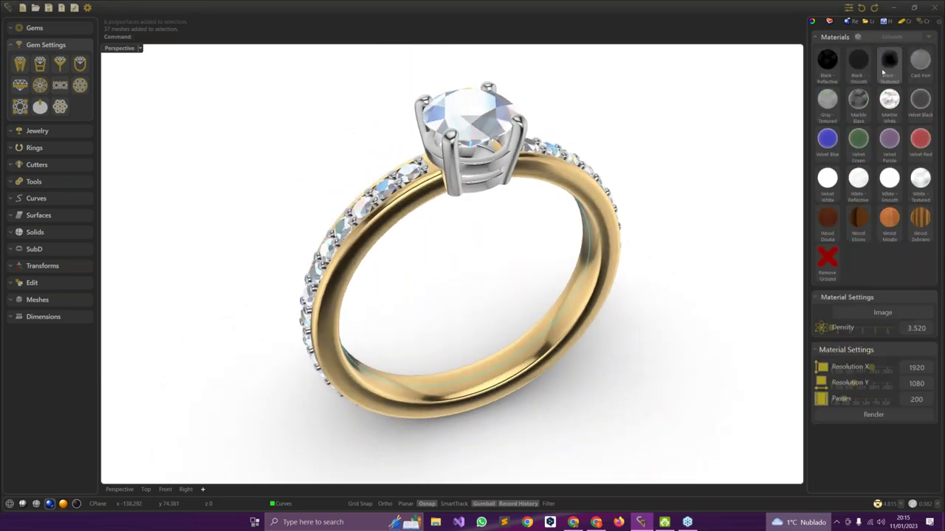
click(858, 101)
right_drag(399, 343, 454, 329)
scroll(413, 330, down, 2)
- Apply the Ruby material to the centre gem and Emerald to the side gems along the shank
click(481, 162)
click(495, 182)
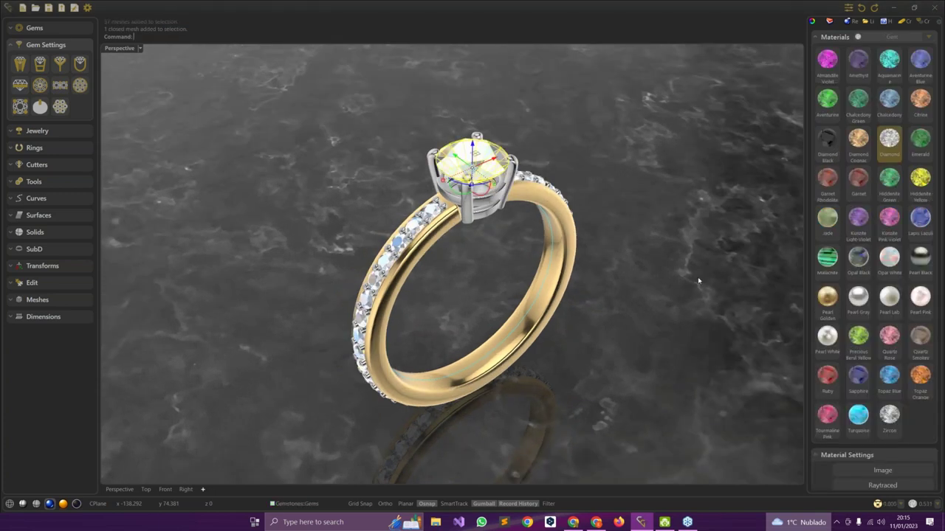
click(827, 377)
scroll(431, 235, up, 2)
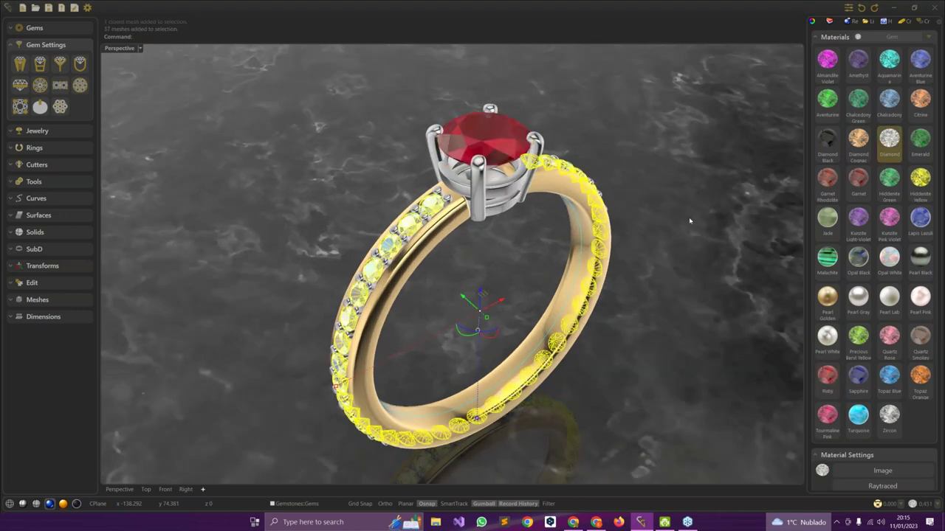
click(920, 142)
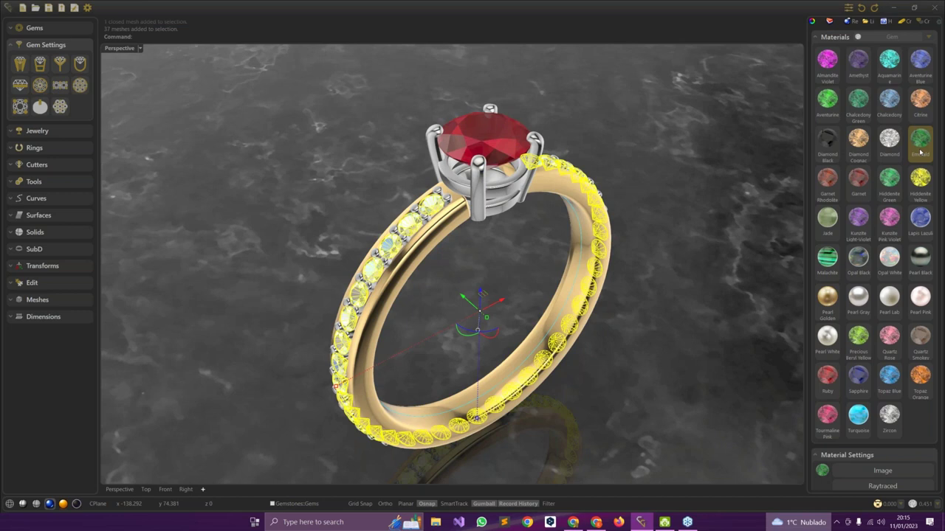
click(687, 308)
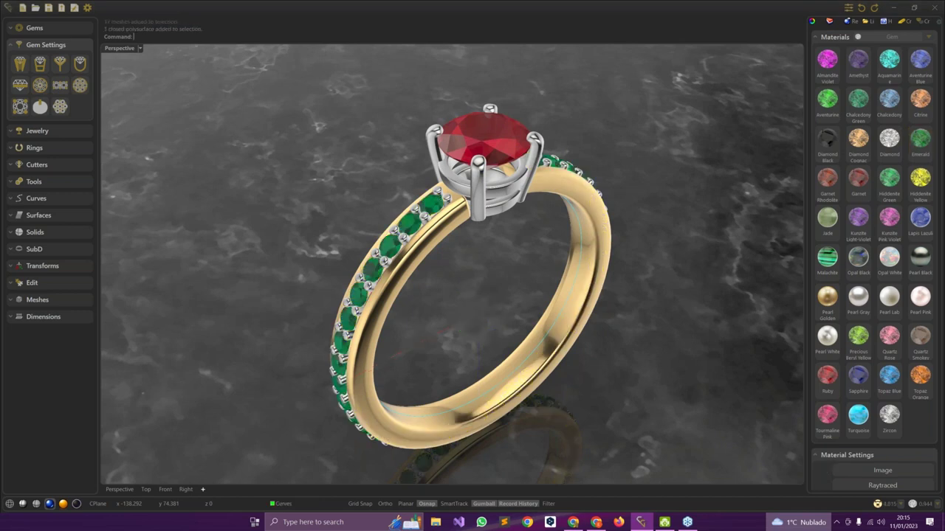
- Assign White Gold 18K to the shank and Rose Gold 14K to the centre gem's prong head
click(549, 186)
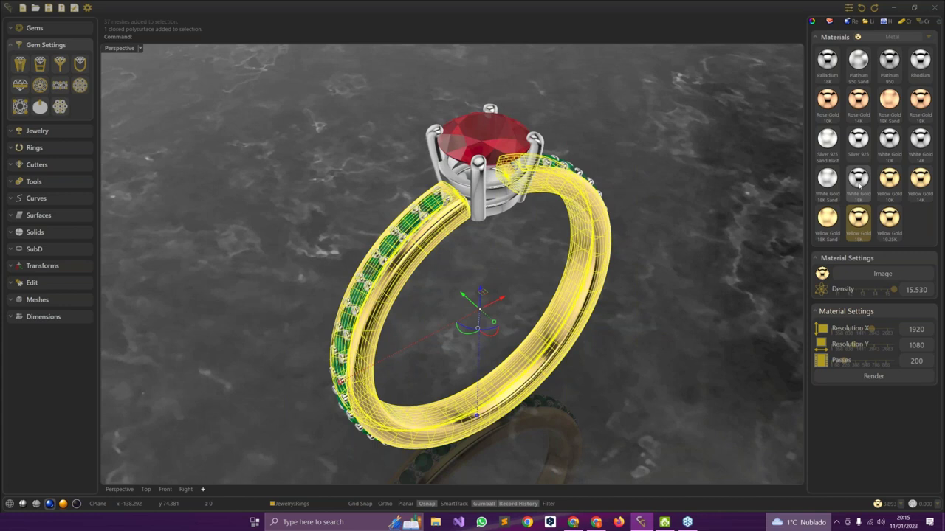
click(858, 186)
click(478, 178)
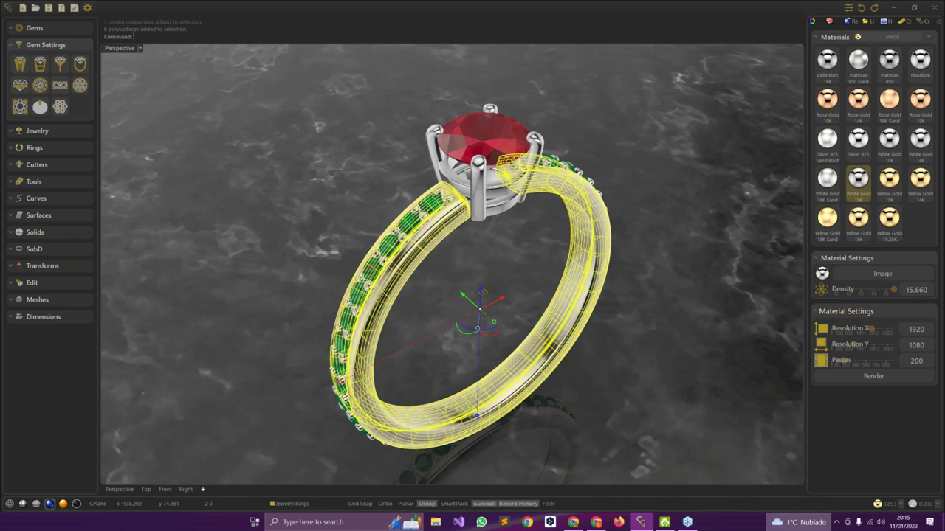
click(858, 110)
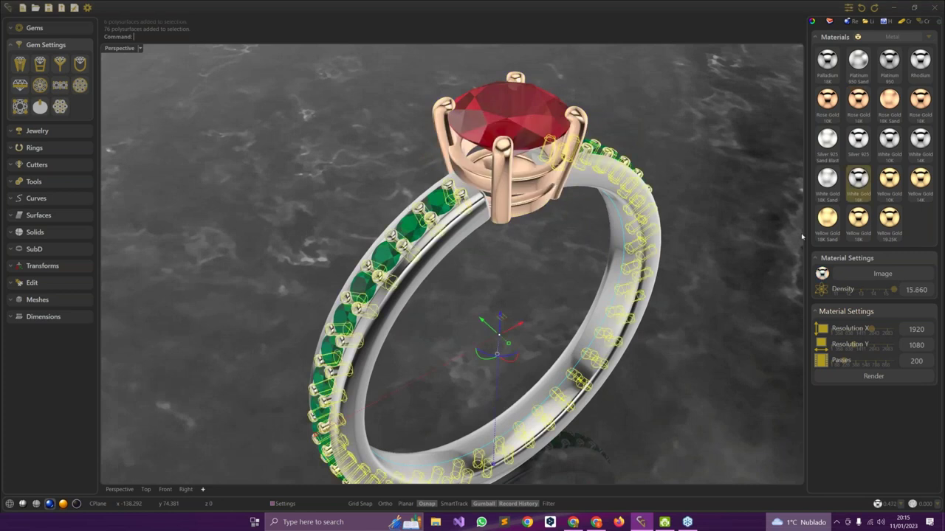
- Assign Silver 925 Sand Blast to the side gem prongs and clear the selection
click(828, 143)
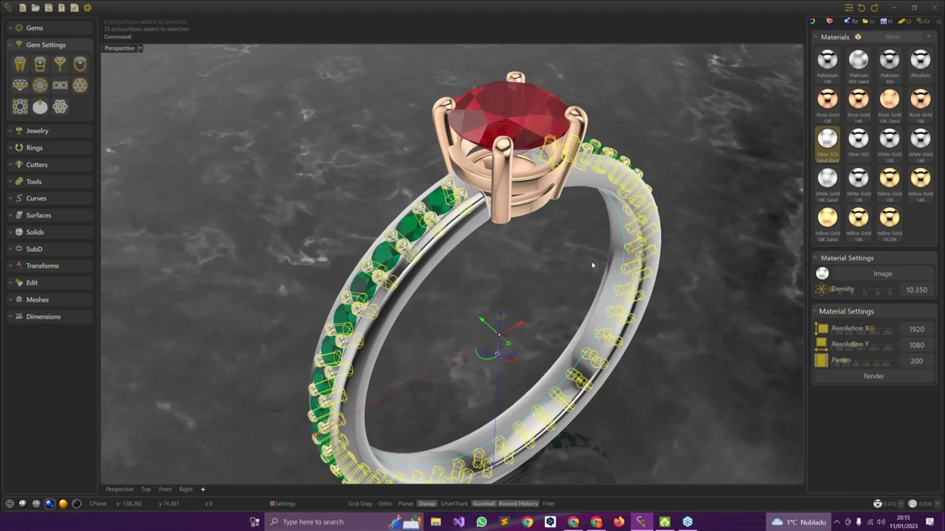
scroll(591, 261, down, 5)
click(523, 338)
right_drag(523, 338, 560, 272)
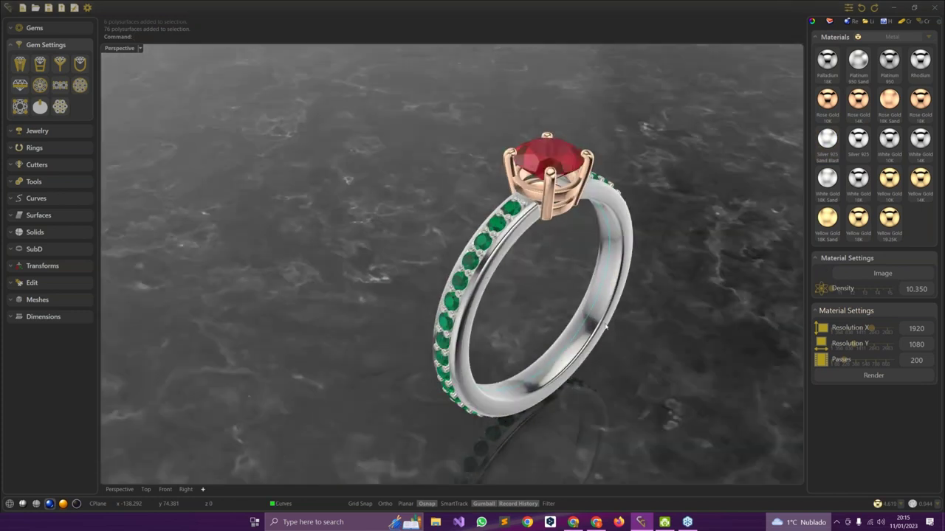
right_drag(694, 378, 708, 396)
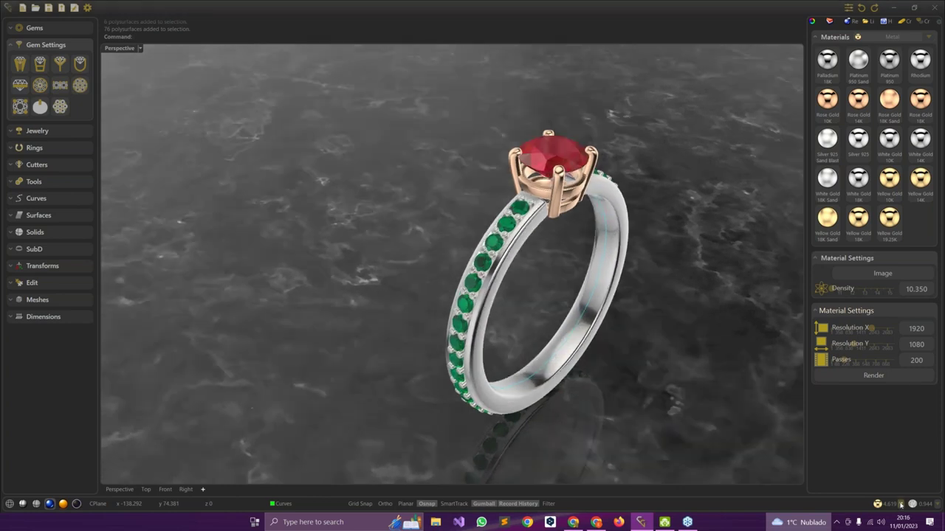
- Check which parts use Silver 925 Sand Blast, White Gold 18K and Rose Gold 14K, and list the document objects by type
click(900, 504)
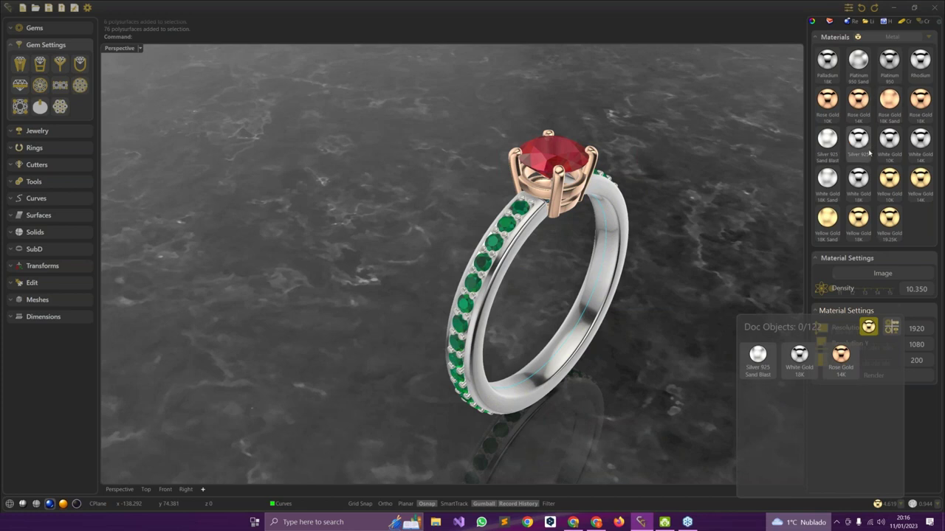
click(758, 358)
click(799, 372)
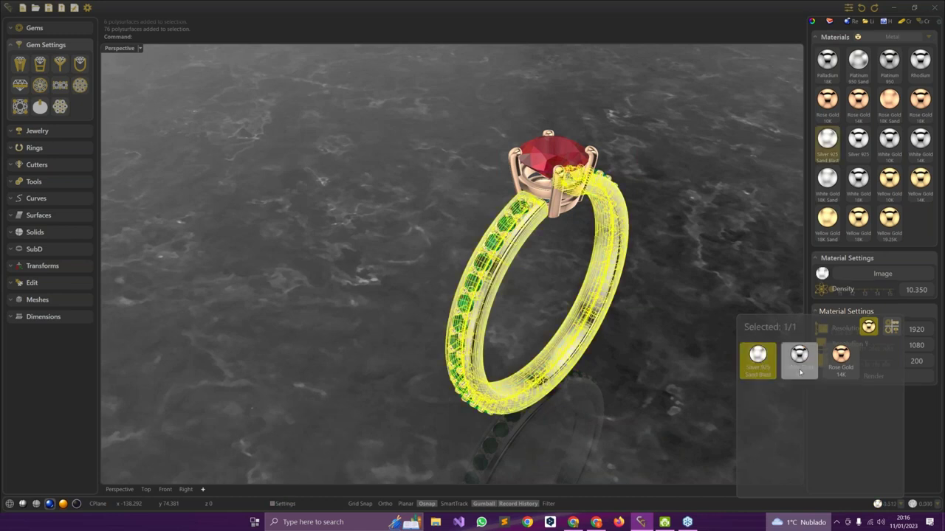
click(839, 376)
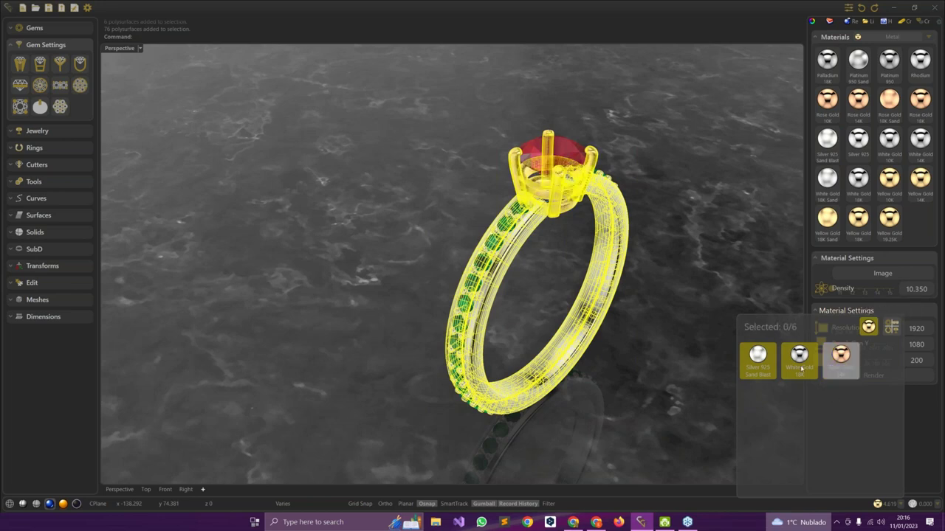
click(892, 327)
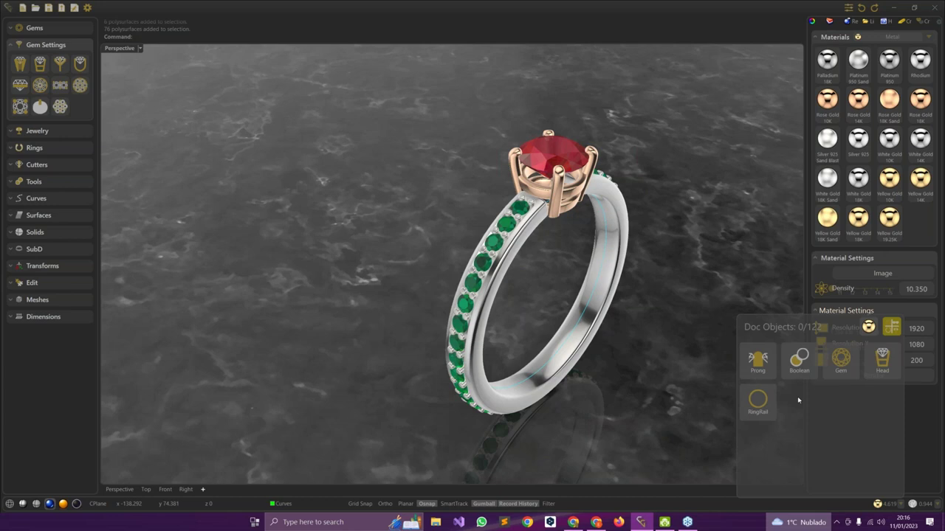
- Edit the Channel Cutter inside the Boolean's history and set its Lateral Distance to -0.150
click(905, 22)
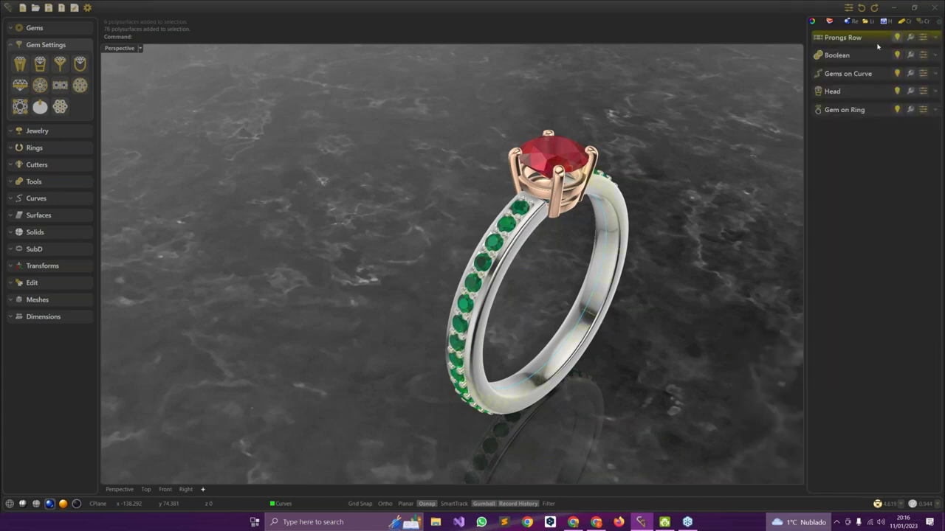
click(925, 56)
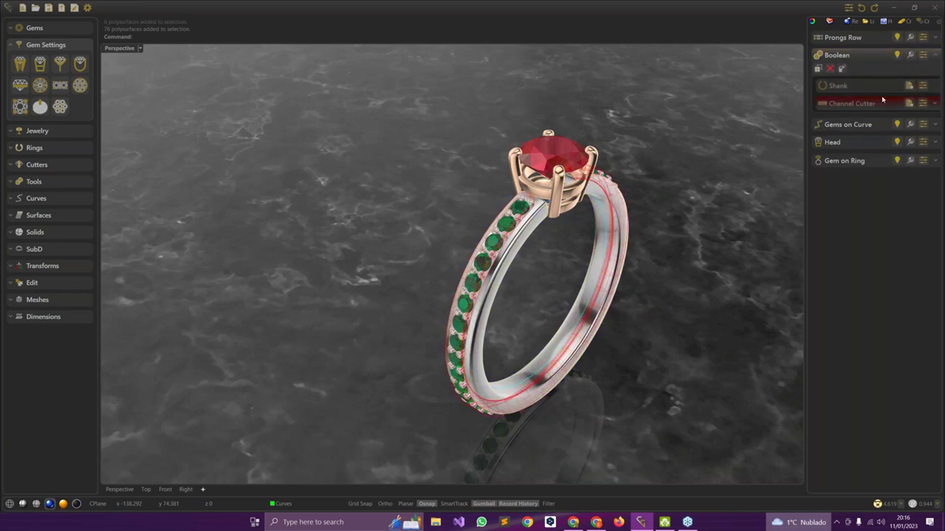
click(922, 107)
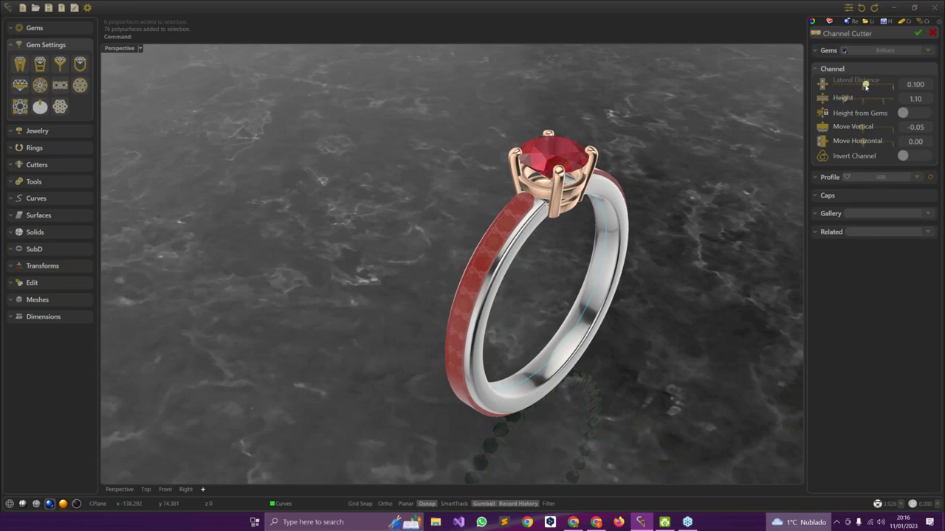
drag(866, 86, 858, 87)
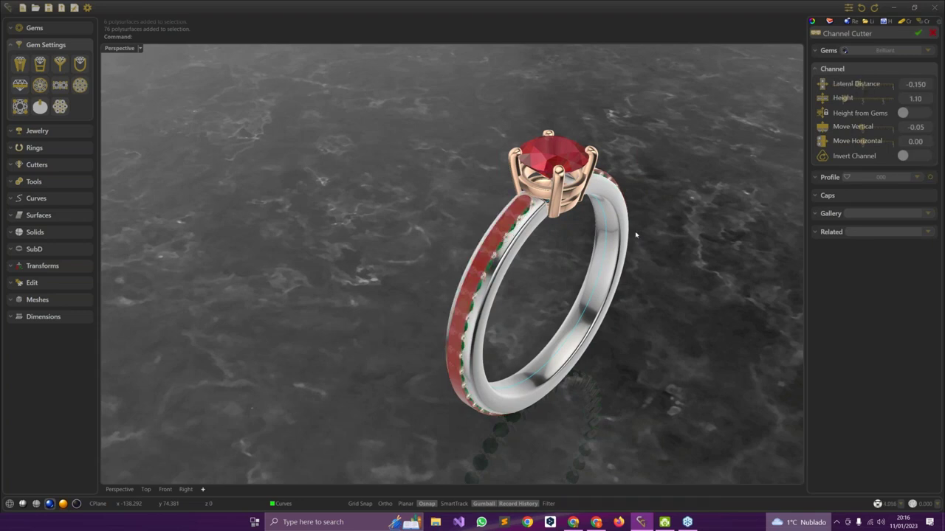
right_drag(635, 231, 555, 293)
scroll(556, 294, up, 4)
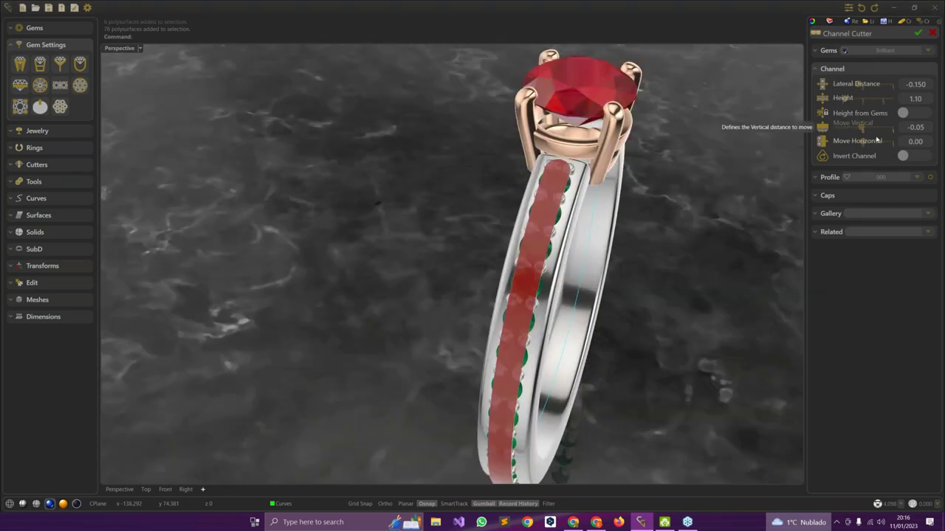
- Change the channel cutter's profile to the circular shape 001 and accept the edit
click(831, 177)
click(858, 111)
click(858, 111)
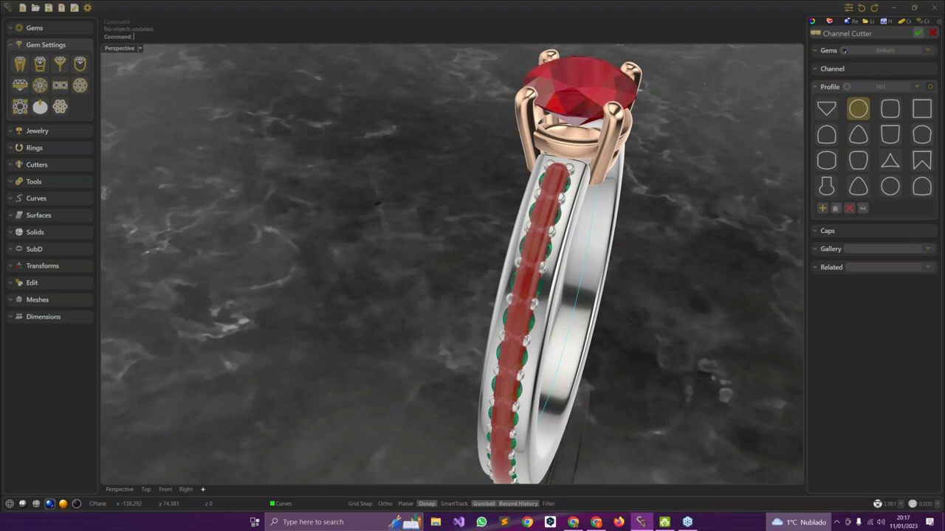
click(917, 33)
- Hide the side gems temporarily to examine the channel cut in the shank, and show them again
click(622, 226)
scroll(569, 211, up, 7)
right_drag(538, 210, 489, 235)
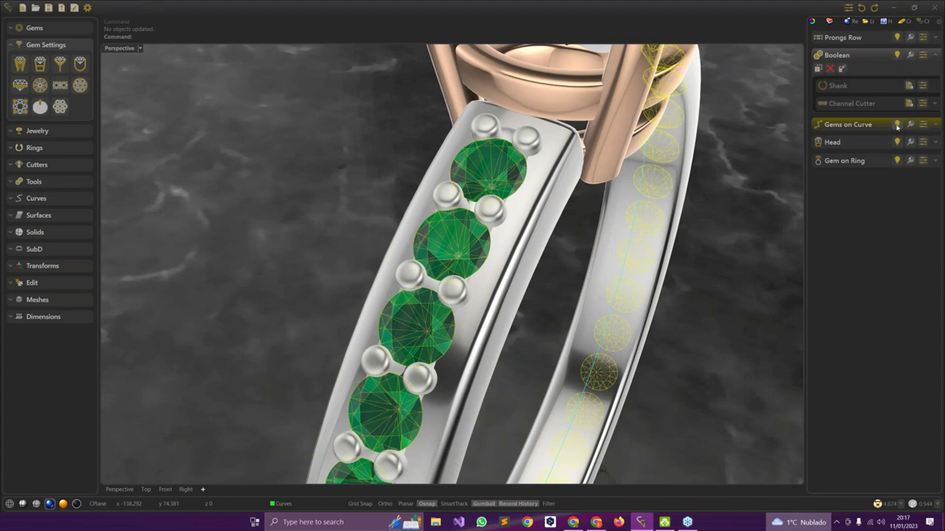
click(897, 125)
right_drag(348, 306, 330, 276)
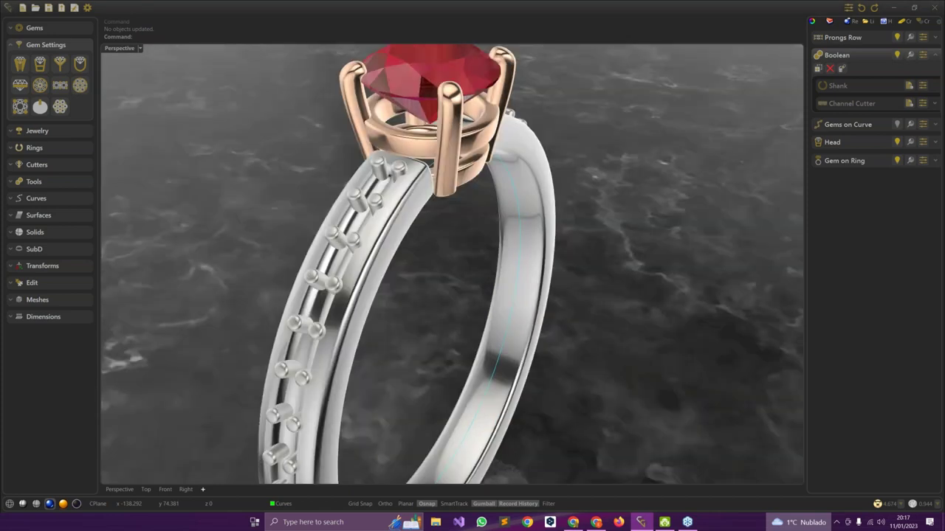
right_drag(447, 229, 444, 230)
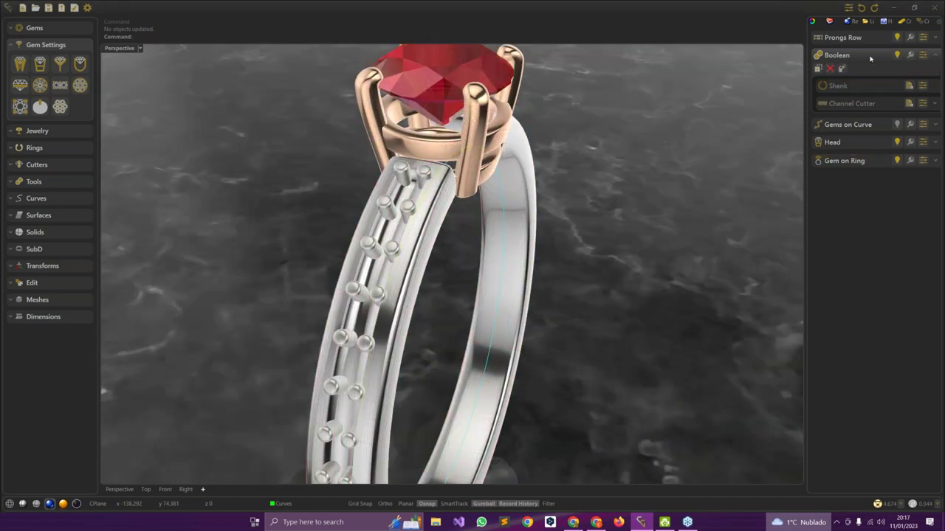
click(890, 124)
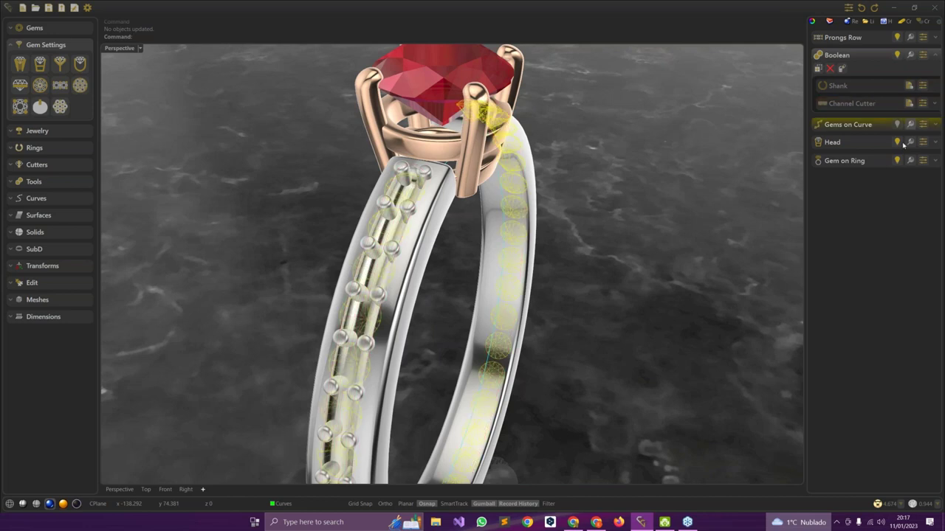
click(897, 124)
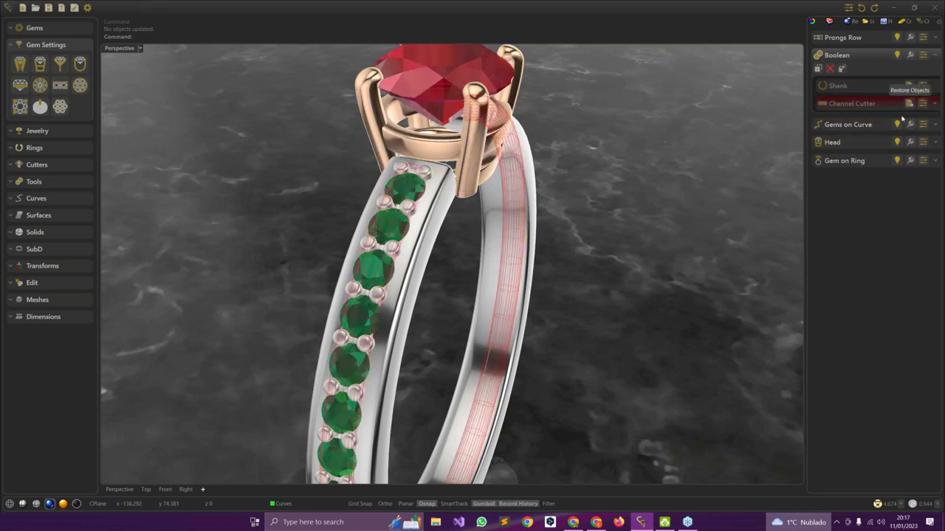
click(887, 124)
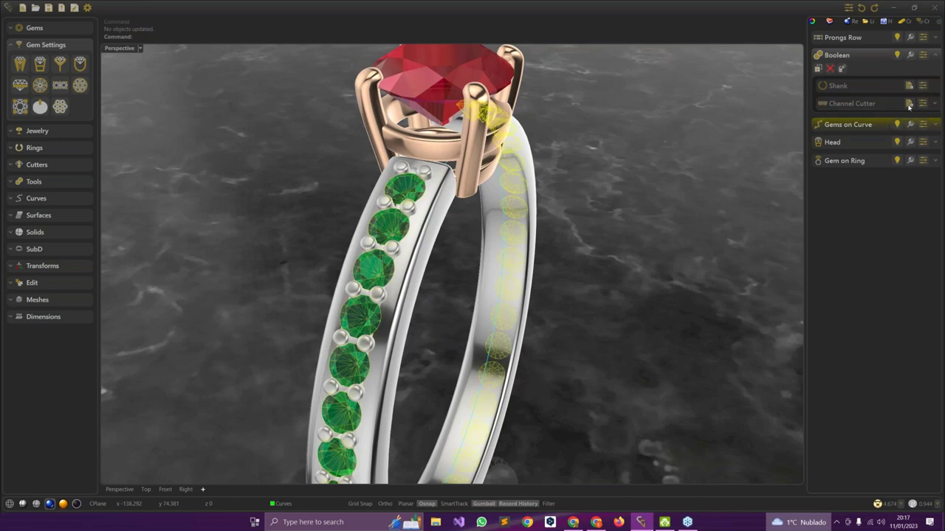
click(908, 105)
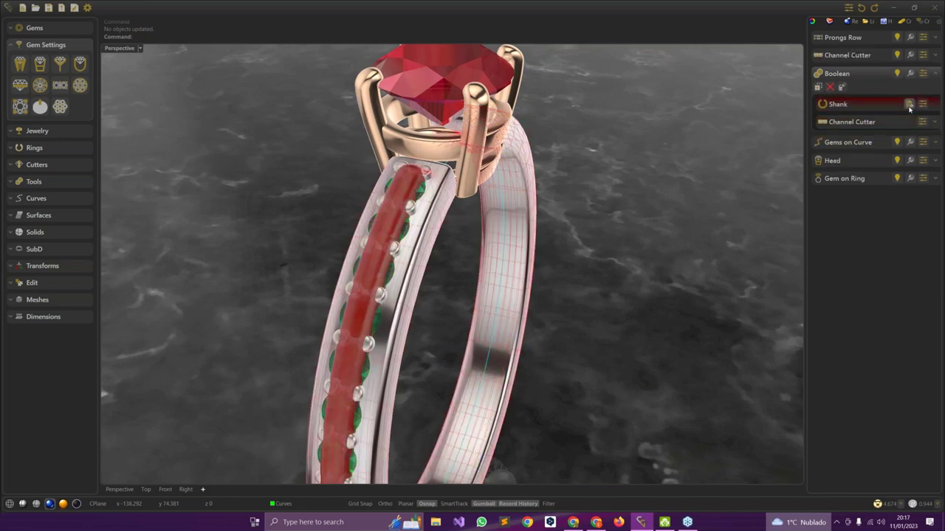
click(873, 144)
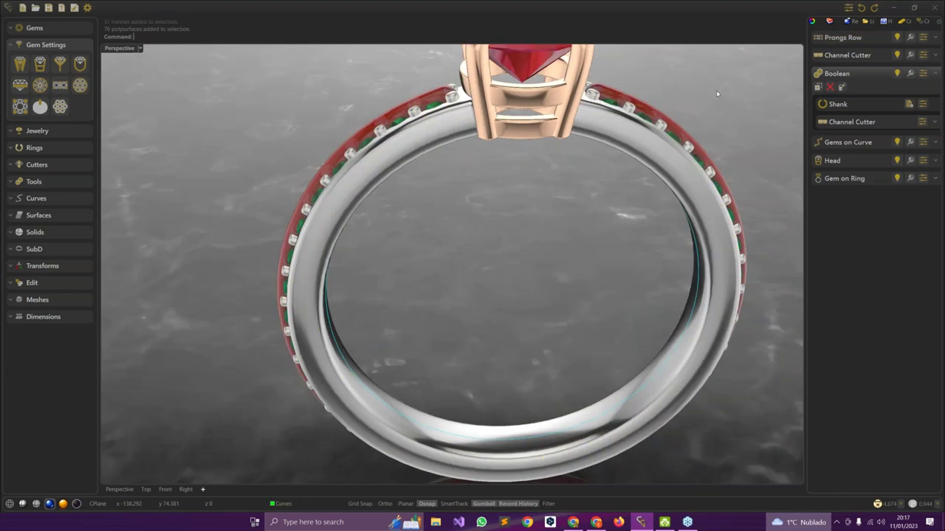
click(838, 55)
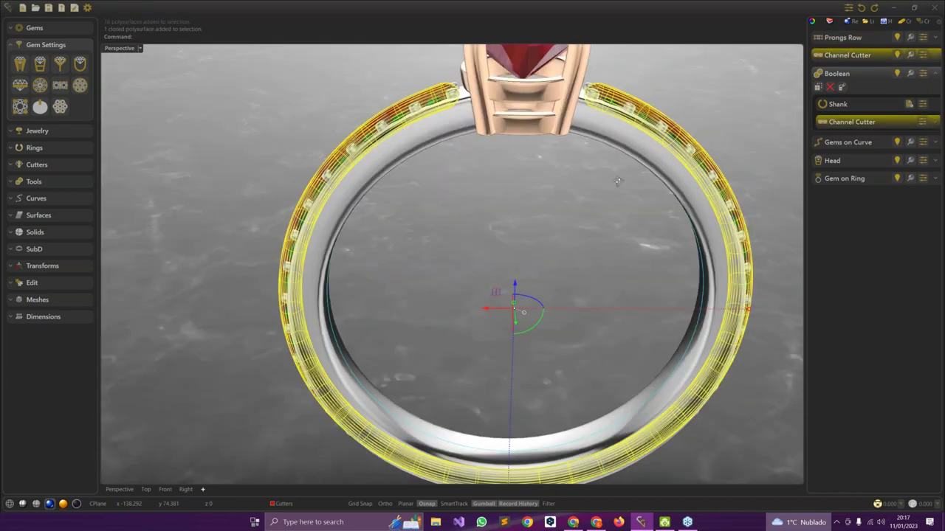
right_drag(618, 181, 546, 191)
scroll(576, 188, down, 4)
key(Delete)
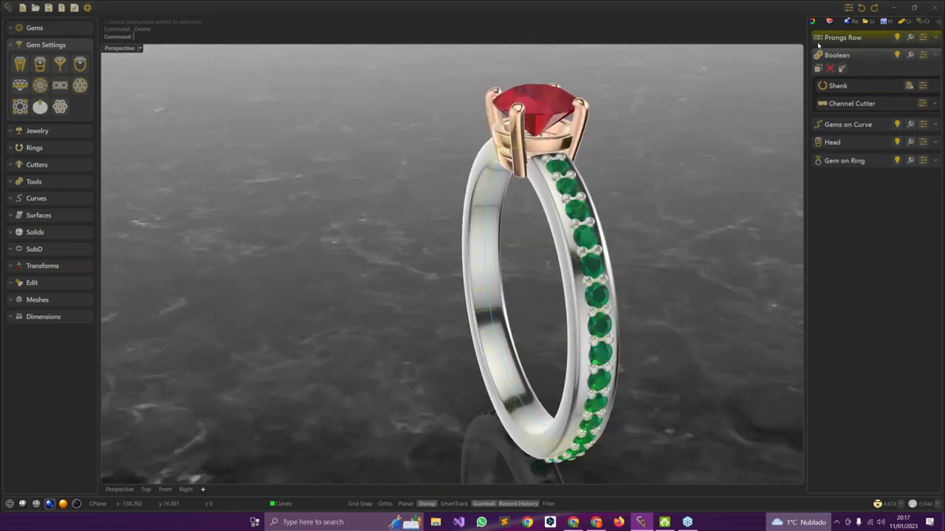
- Review the Boolean's components in the ring's history, collapse them, and view the whole ring on the marble ground
click(935, 55)
click(919, 55)
click(920, 74)
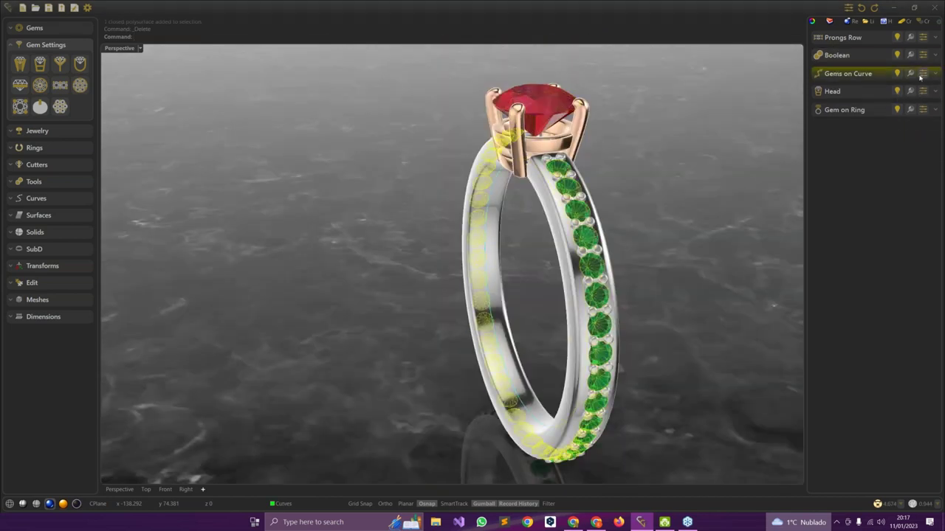
click(919, 74)
click(935, 55)
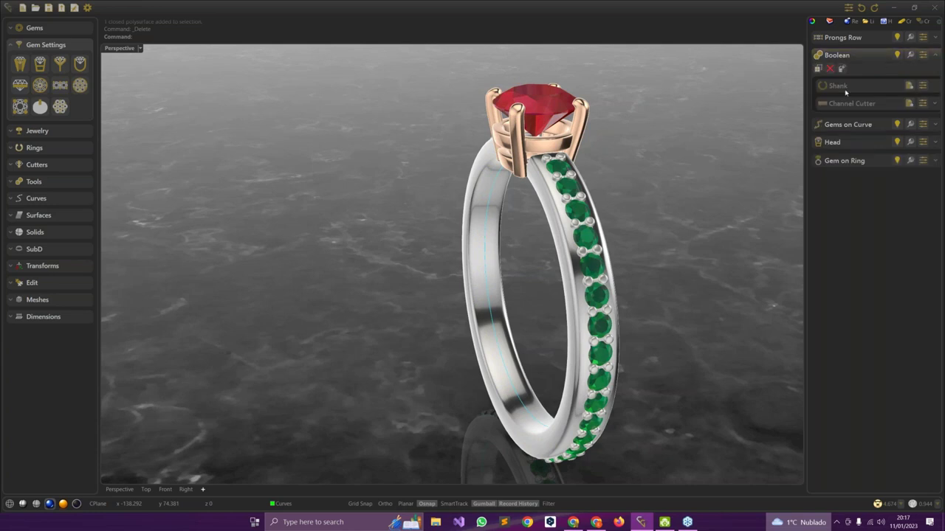
click(933, 56)
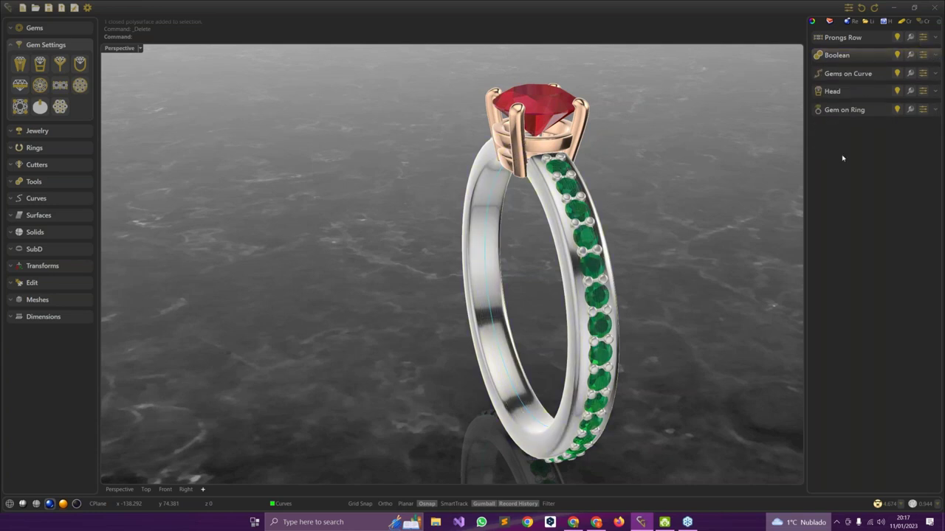
right_drag(677, 261, 431, 324)
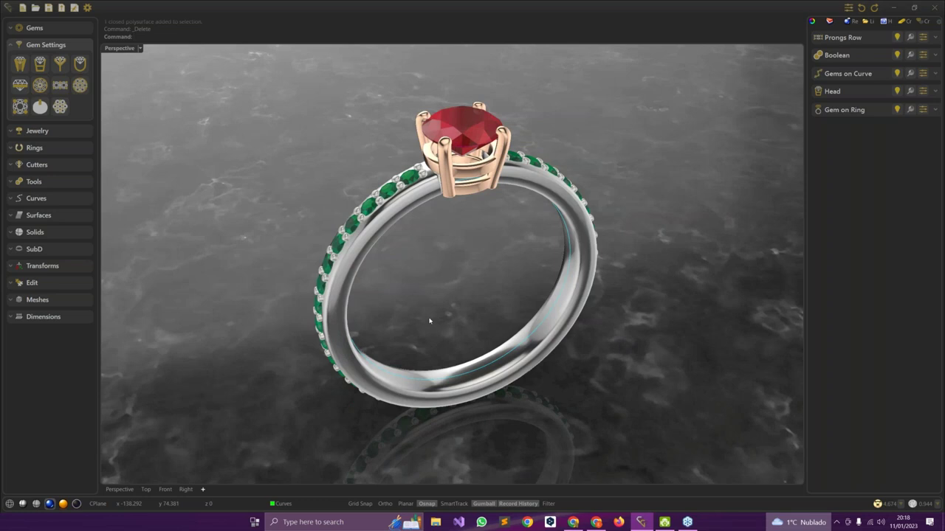
scroll(391, 219, down, 5)
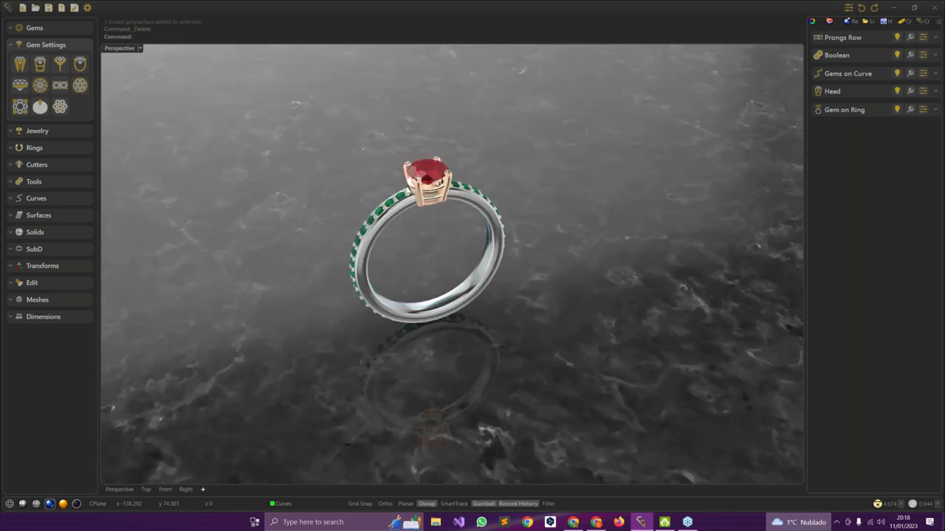
right_drag(347, 233, 294, 233)
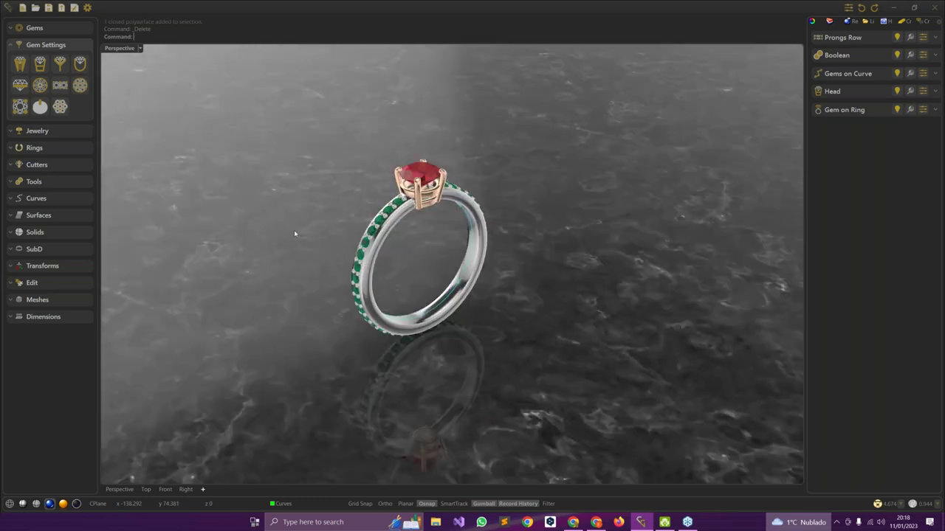
drag(247, 144, 525, 392)
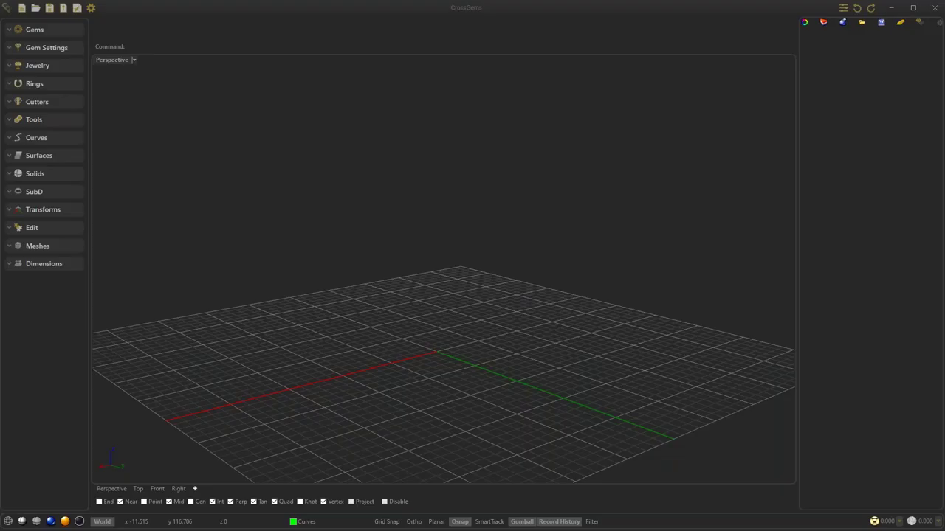
- Start a Bombe Ring in the empty document and set its ring size to 7 ½
right_drag(224, 155, 227, 160)
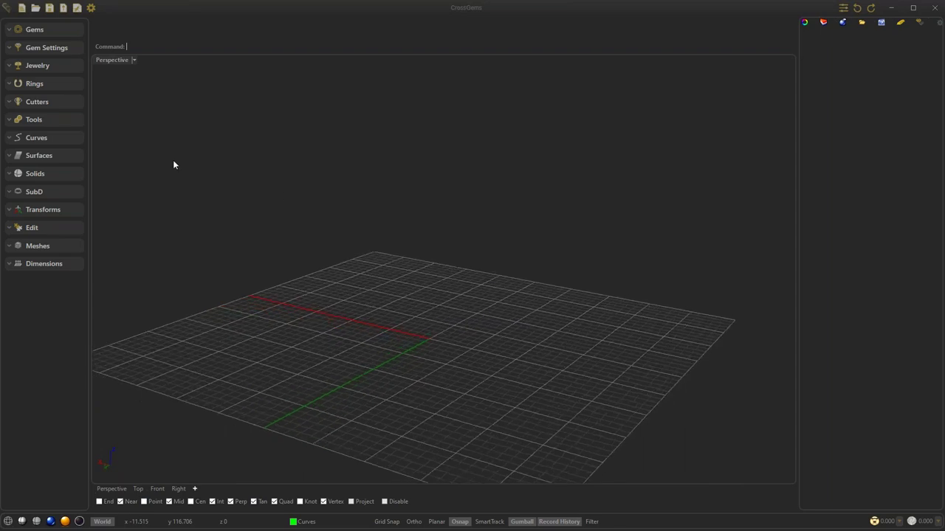
click(35, 84)
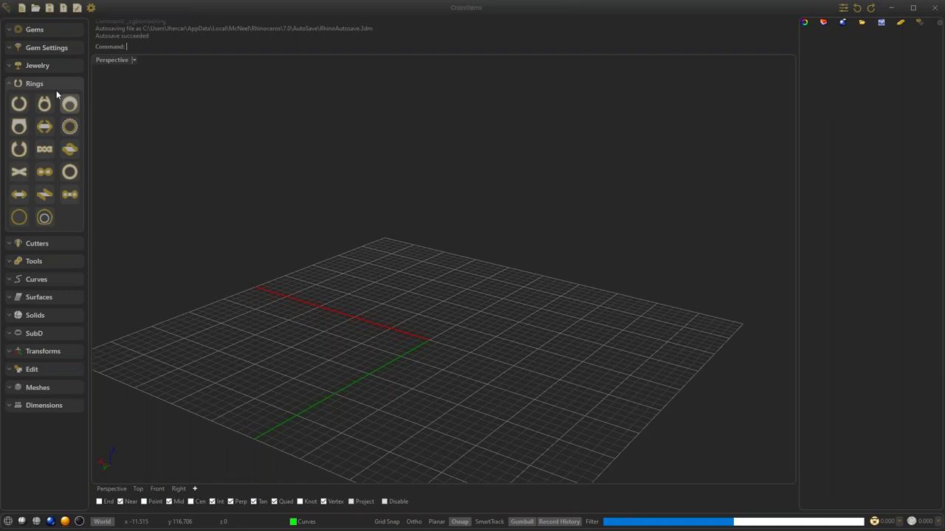
click(75, 103)
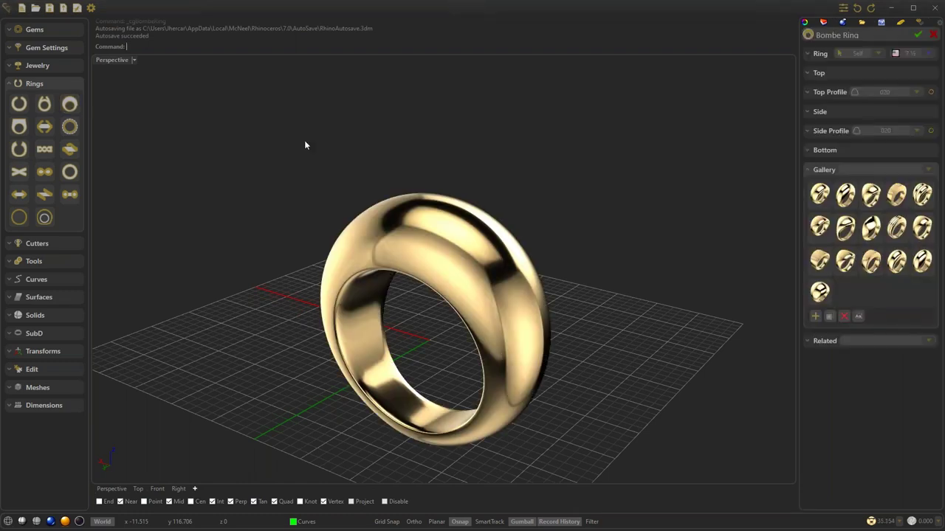
right_drag(294, 139, 738, 171)
click(912, 53)
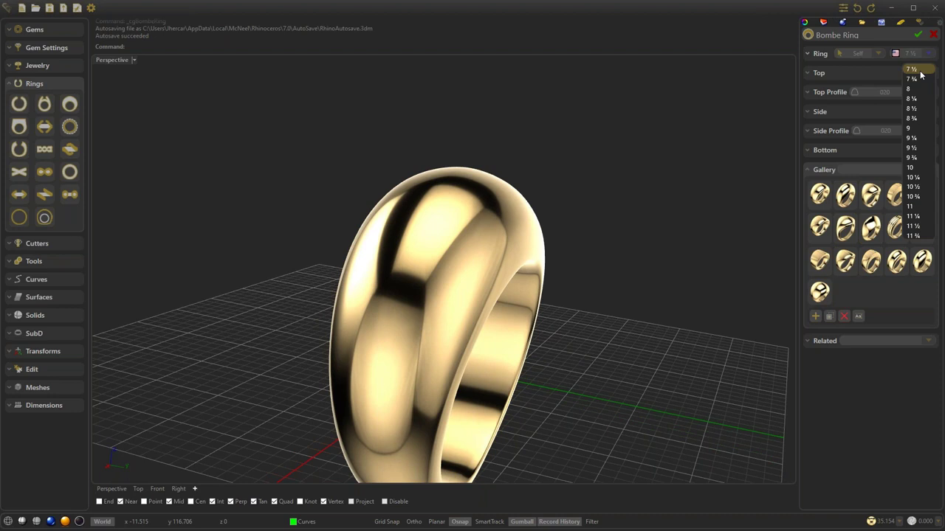
click(919, 71)
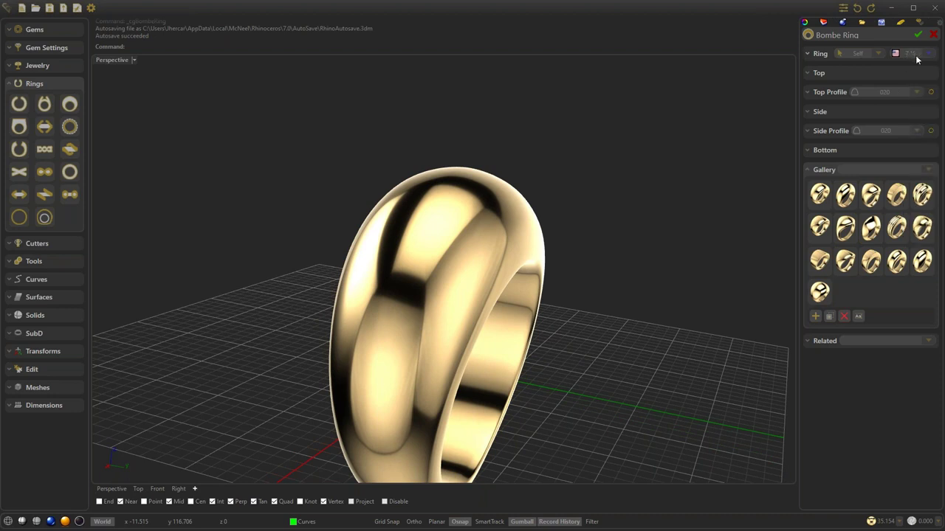
- Check the bombe ring's top profile, side and side profile settings and accept the ring
click(869, 95)
click(881, 111)
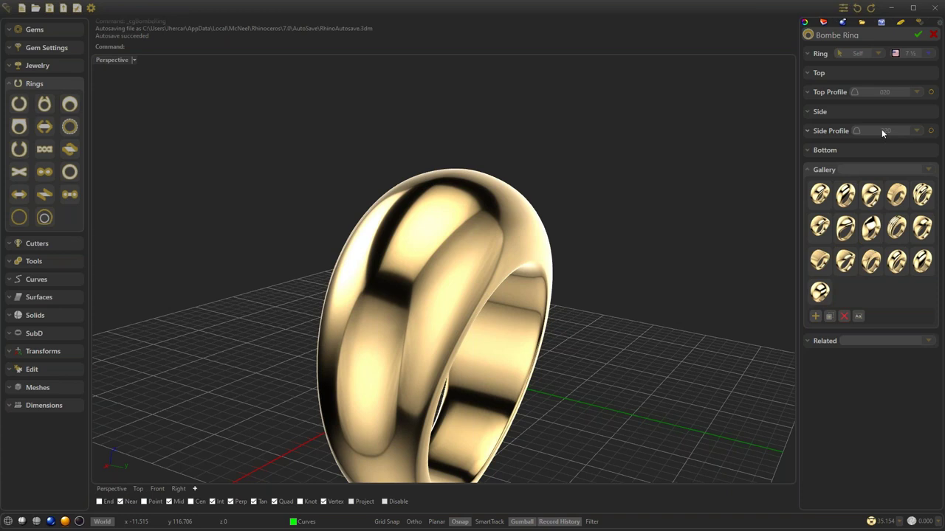
click(881, 132)
click(881, 135)
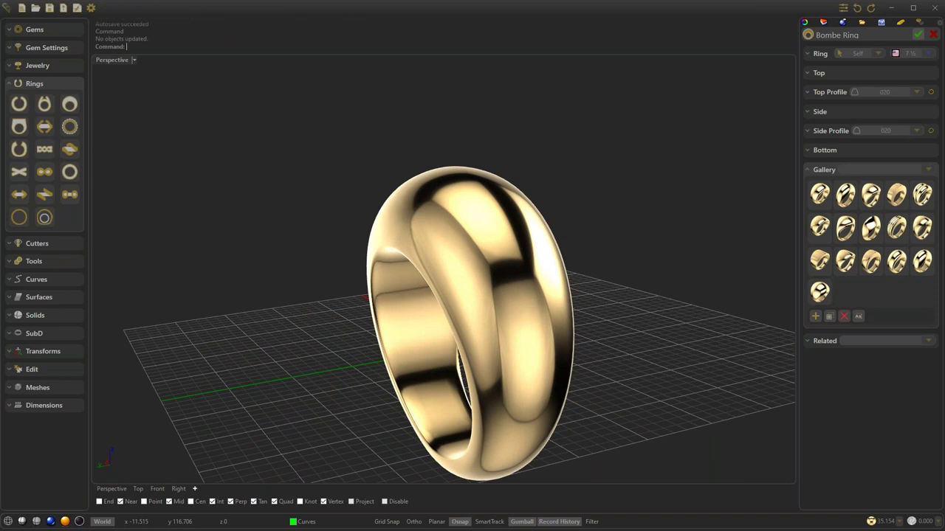
click(919, 36)
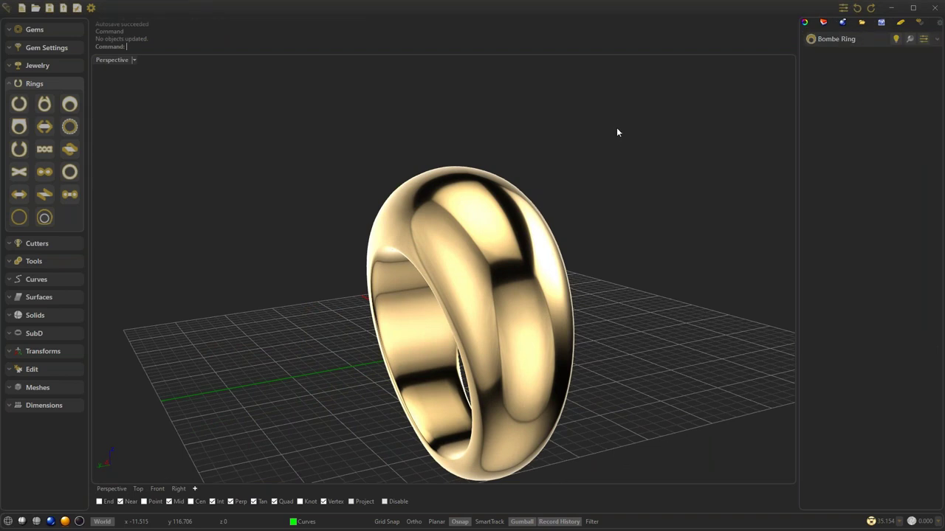
- Apply Auto Squish to the bombe ring with the diamond lattice Jali pattern 007
click(465, 199)
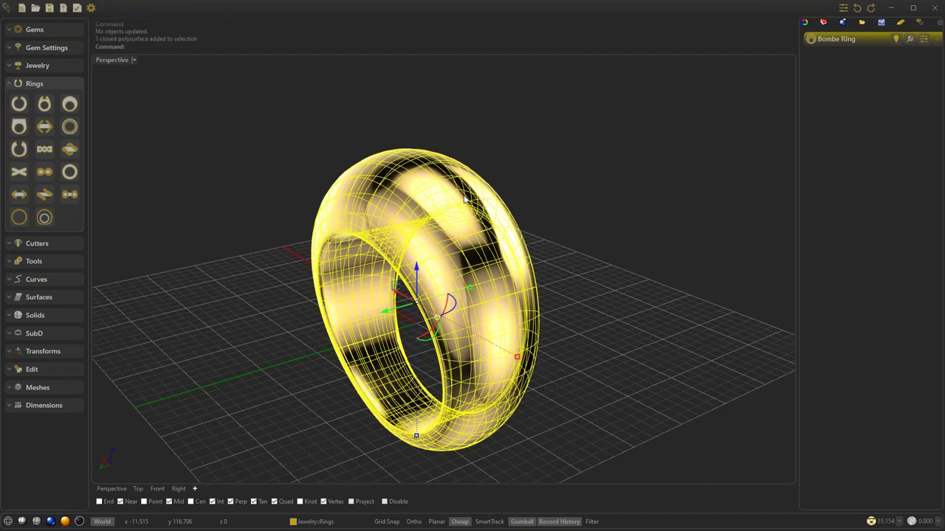
click(37, 65)
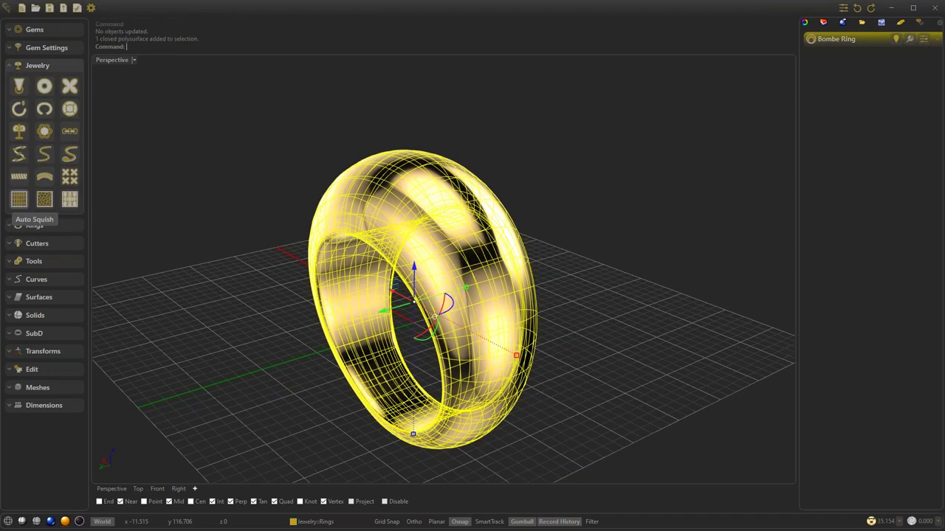
click(19, 200)
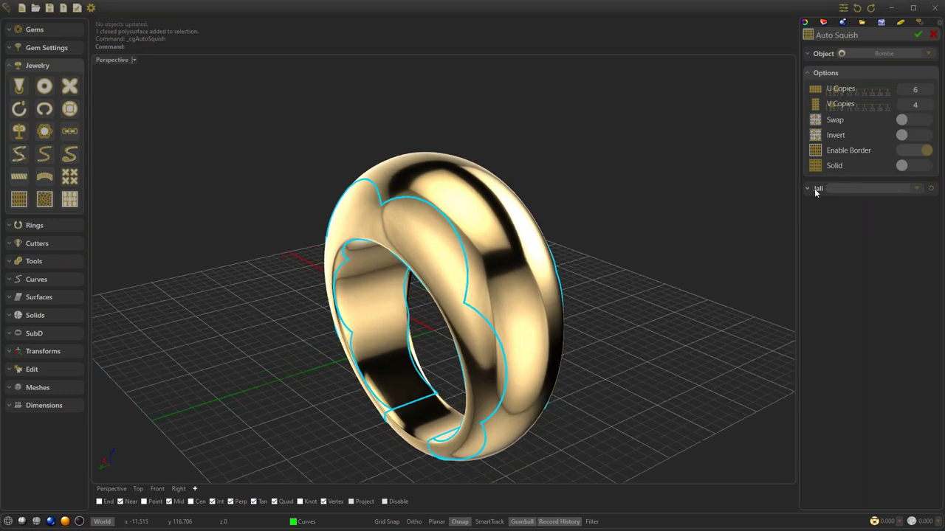
click(815, 190)
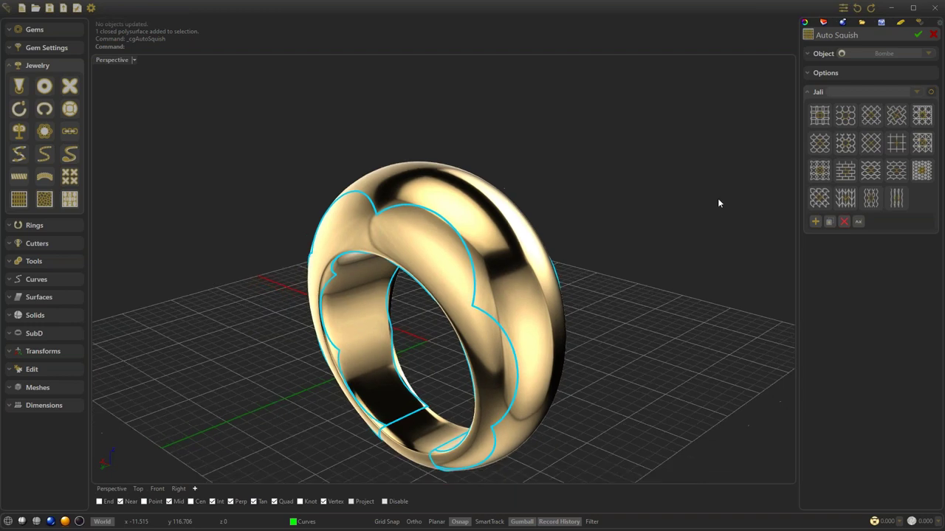
right_drag(464, 202, 775, 203)
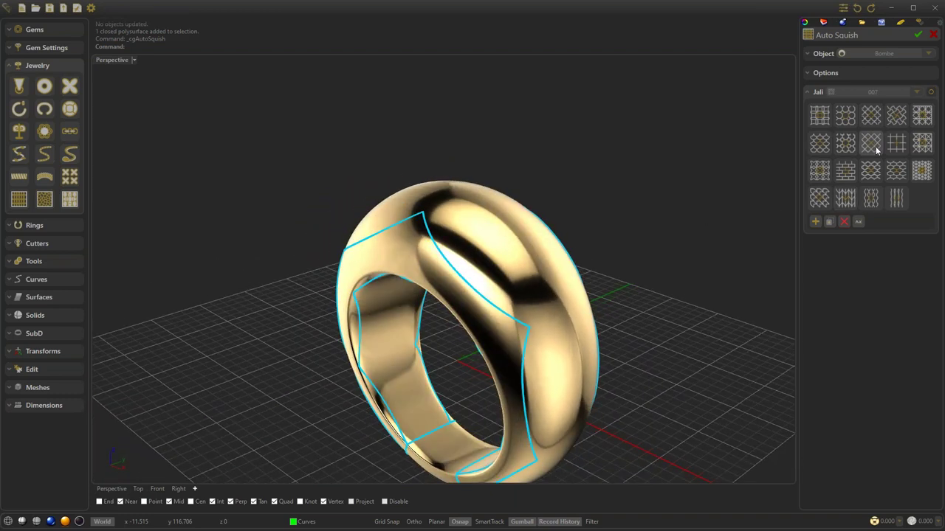
click(876, 147)
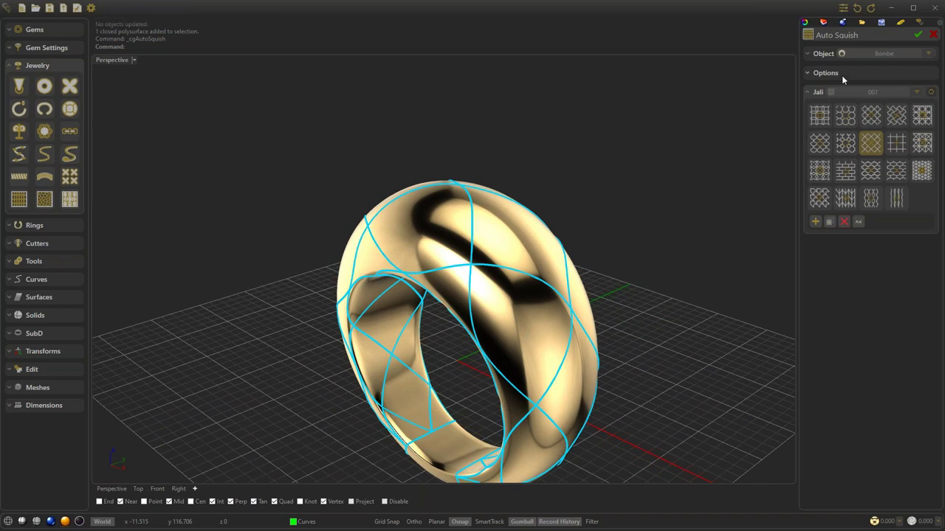
- Set the Auto Squish to 14 U copies and 14 V copies, make it solid with 0.70 thickness, and accept it
click(841, 75)
mouse_move(838, 95)
mouse_move(837, 93)
mouse_down()
mouse_move(848, 94)
mouse_move(837, 105)
mouse_move(852, 93)
mouse_up()
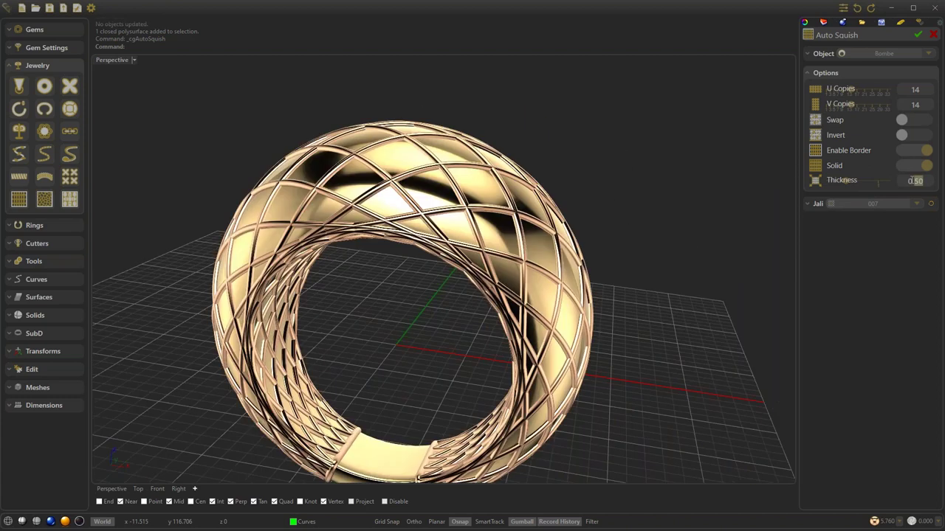
text(0)
key(BackSpace)
text(70)
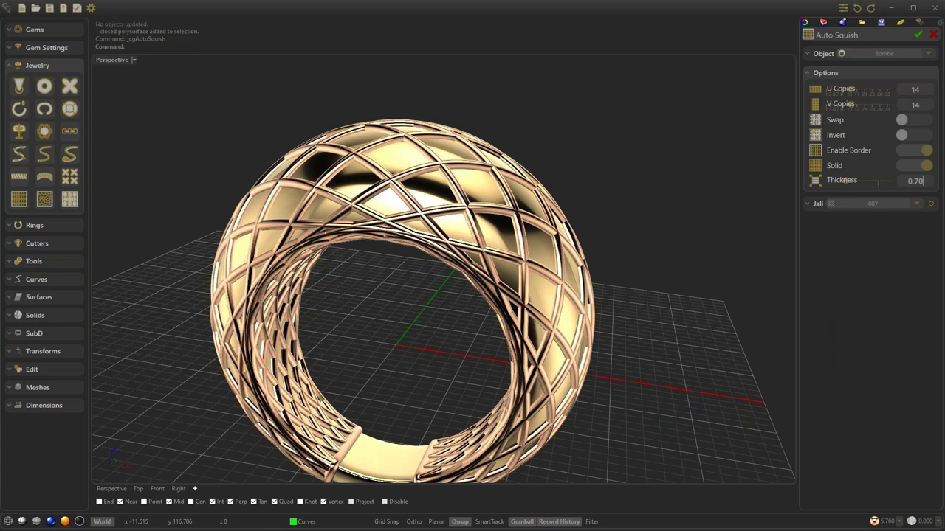
right_drag(717, 159, 612, 234)
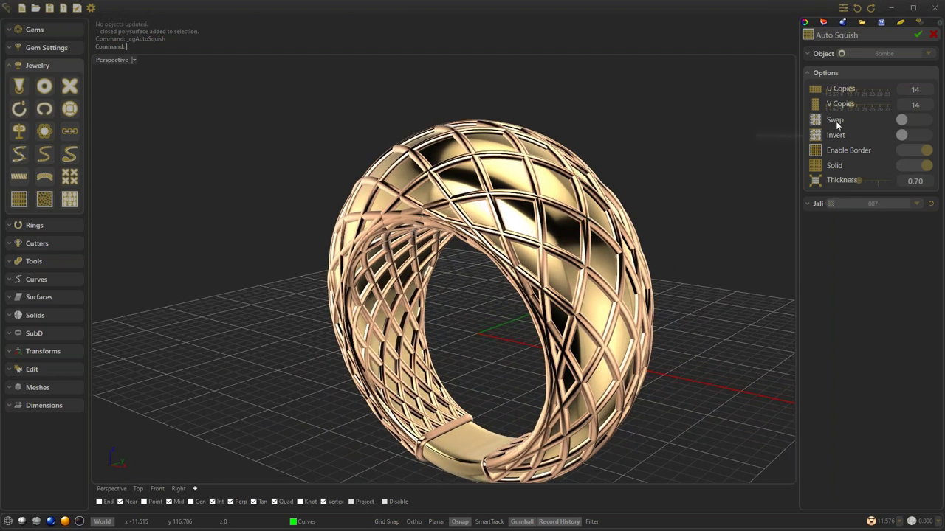
click(919, 35)
- Create a Boolean Intersection with the bombe ring as Object A and the Auto Squish lattice as Object B, keeping both inputs
click(54, 260)
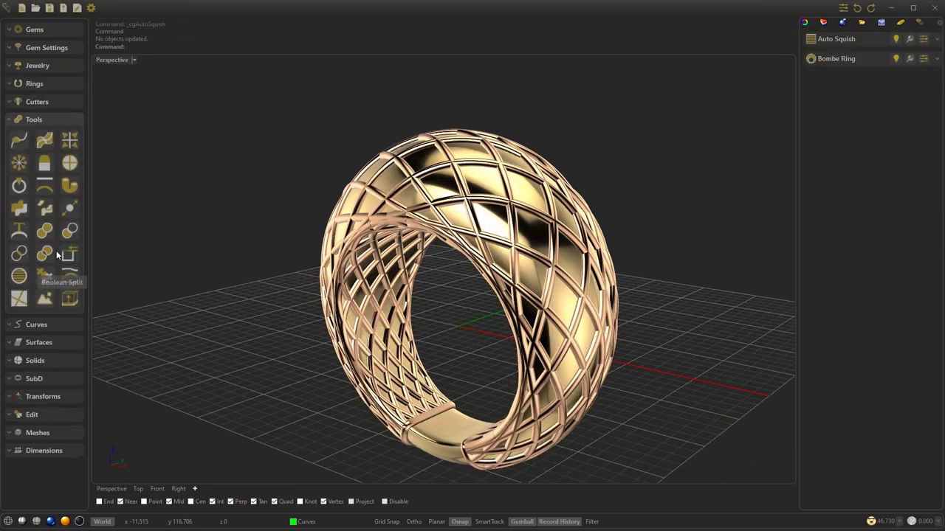
click(19, 254)
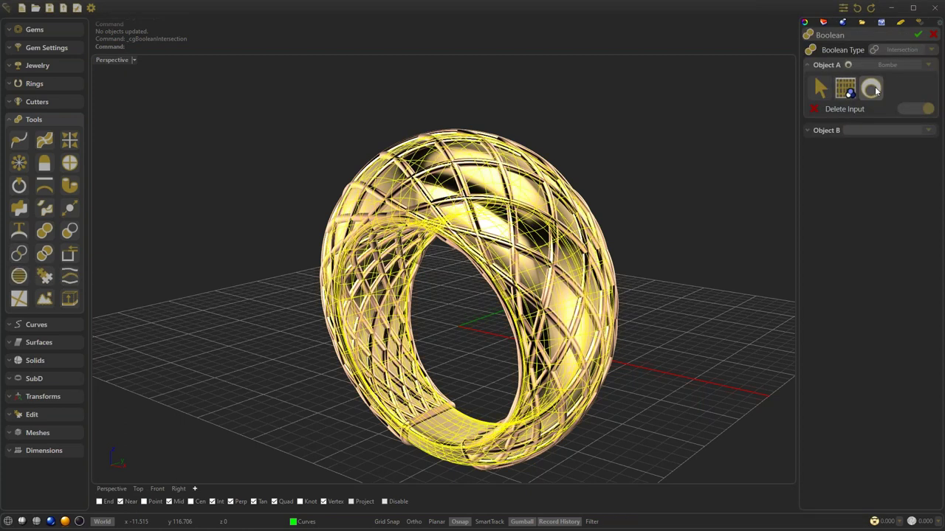
click(877, 94)
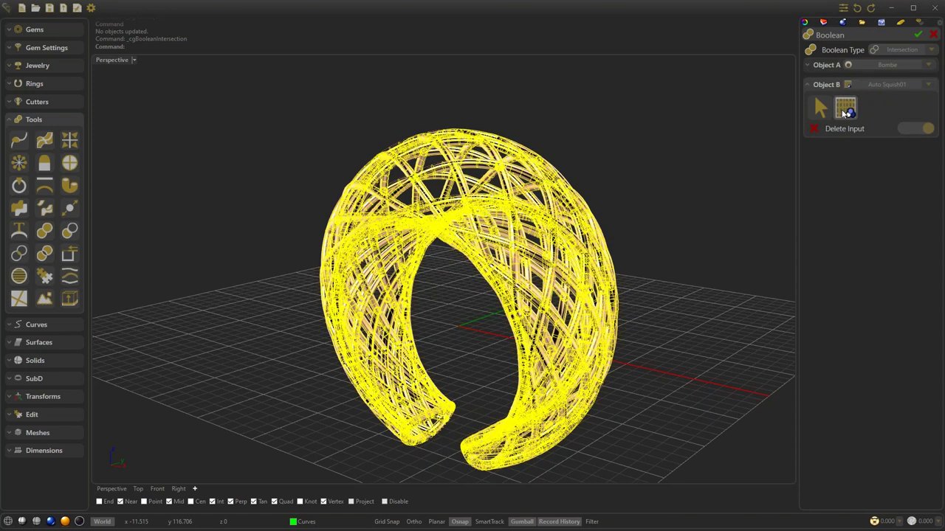
click(845, 112)
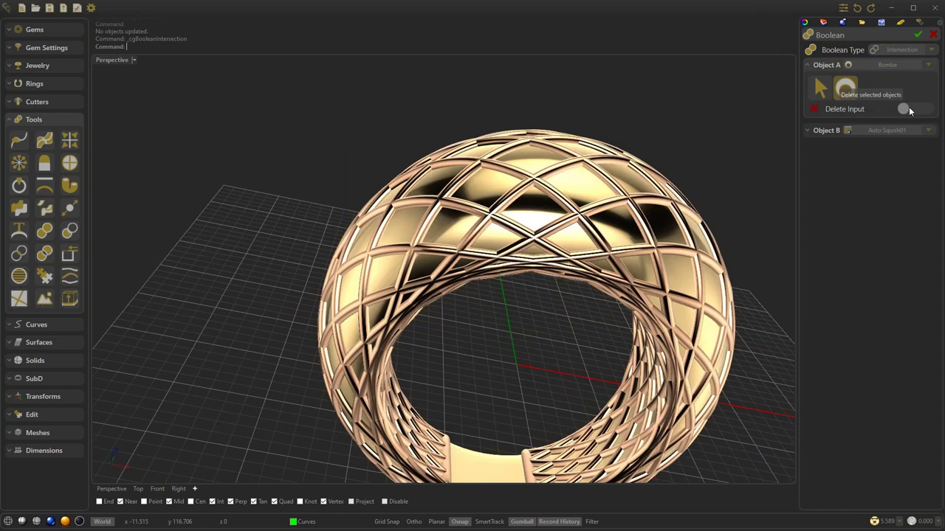
click(848, 130)
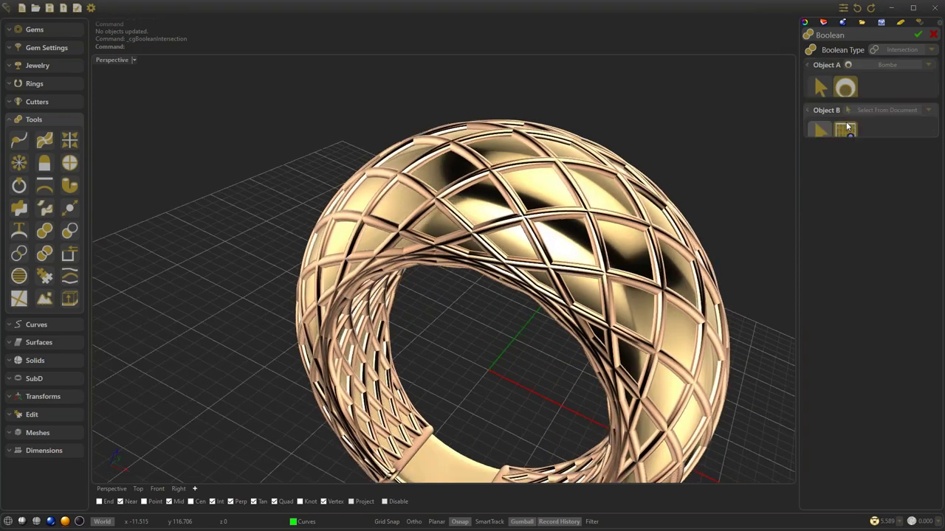
click(847, 127)
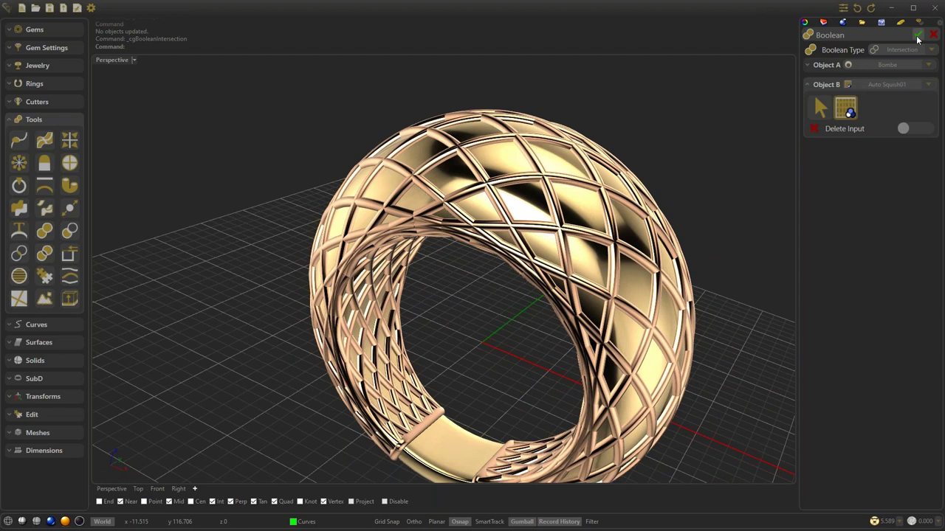
click(917, 34)
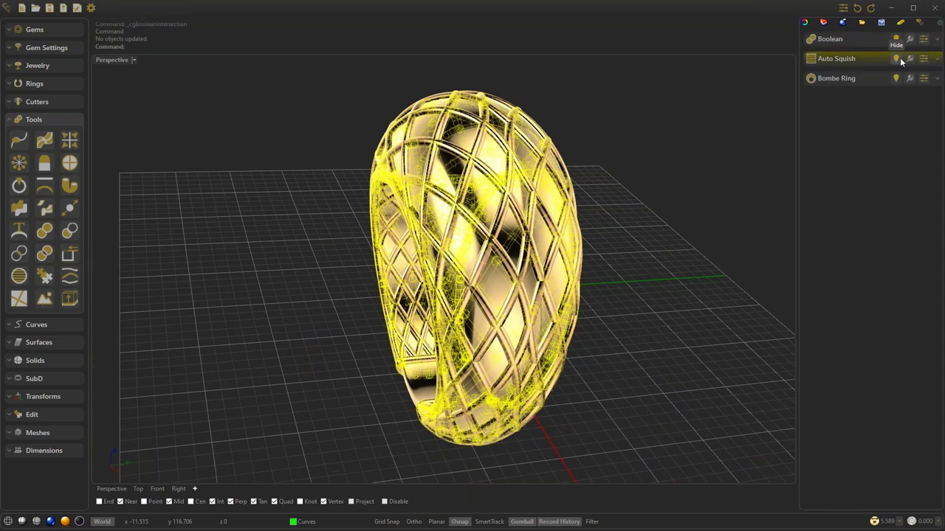
- Hide the Bombe Ring and Auto Squish to inspect the intersection, and show both again with the Boolean hidden
click(896, 77)
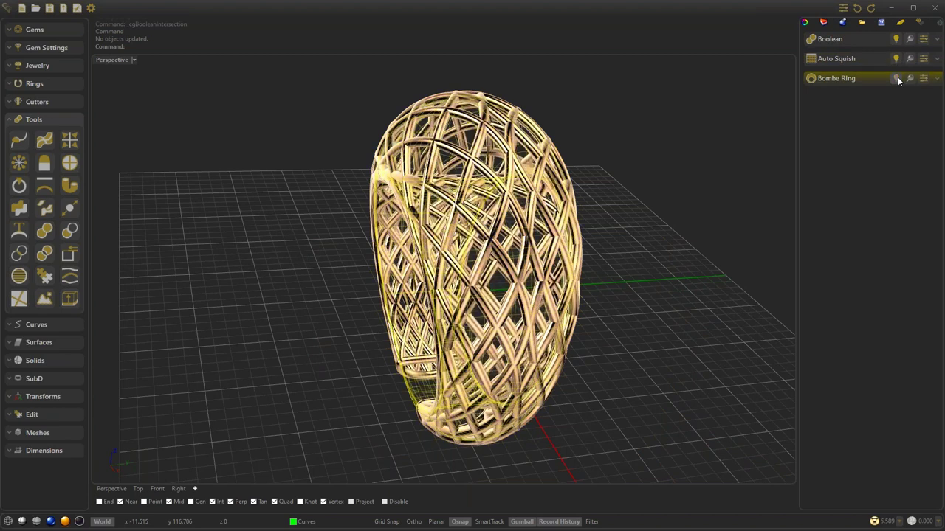
click(896, 58)
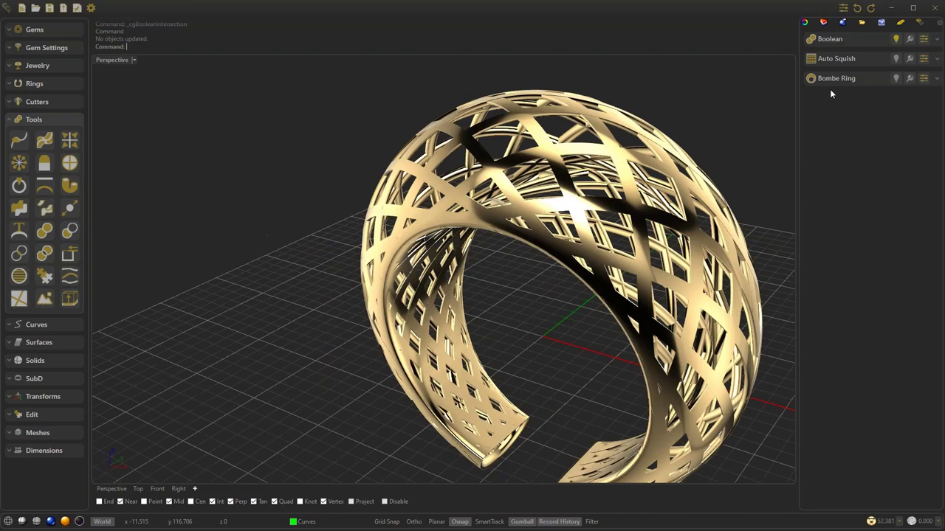
click(895, 78)
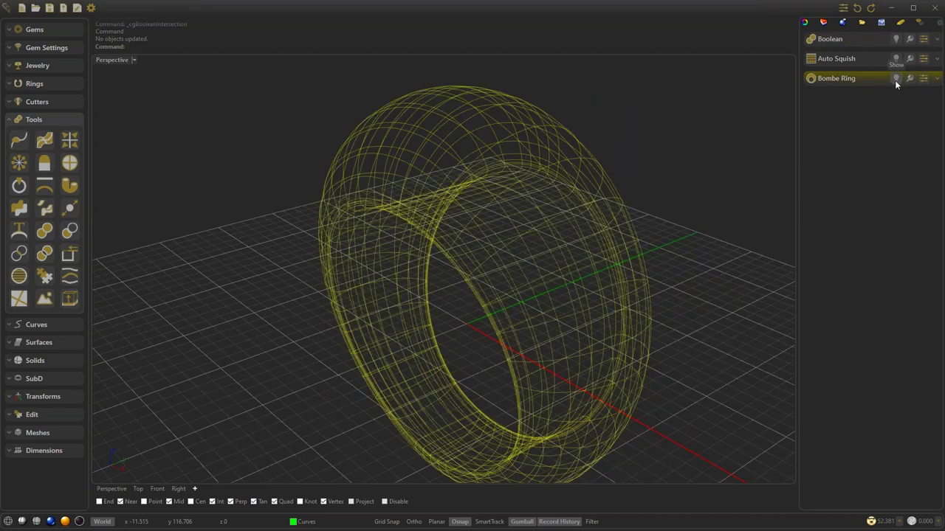
click(895, 78)
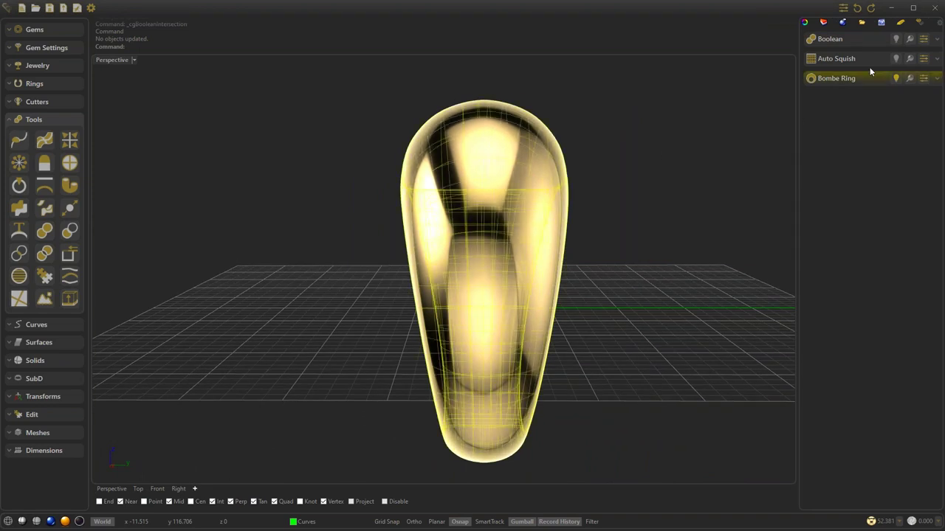
click(895, 58)
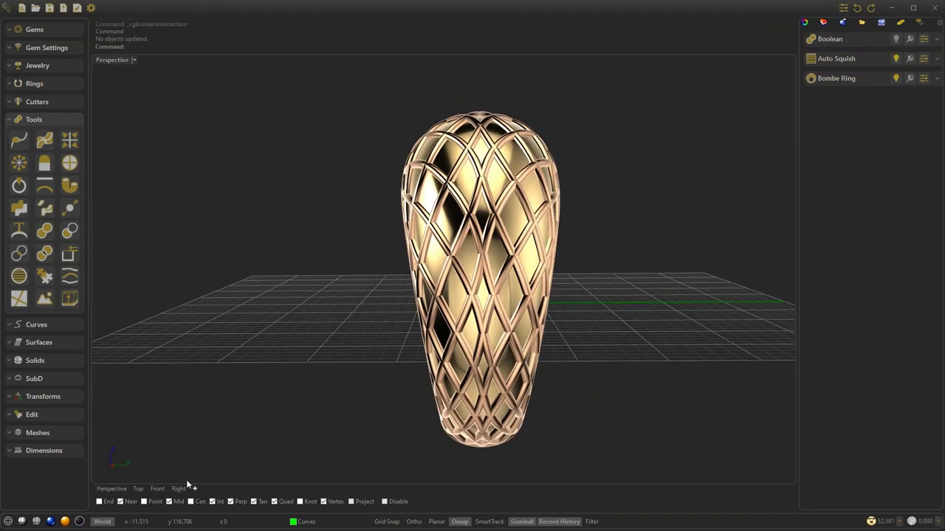
- In the Right view with object snaps disabled, draw a control-point curve following the lattice diagonally down to the ring's centreline
click(178, 488)
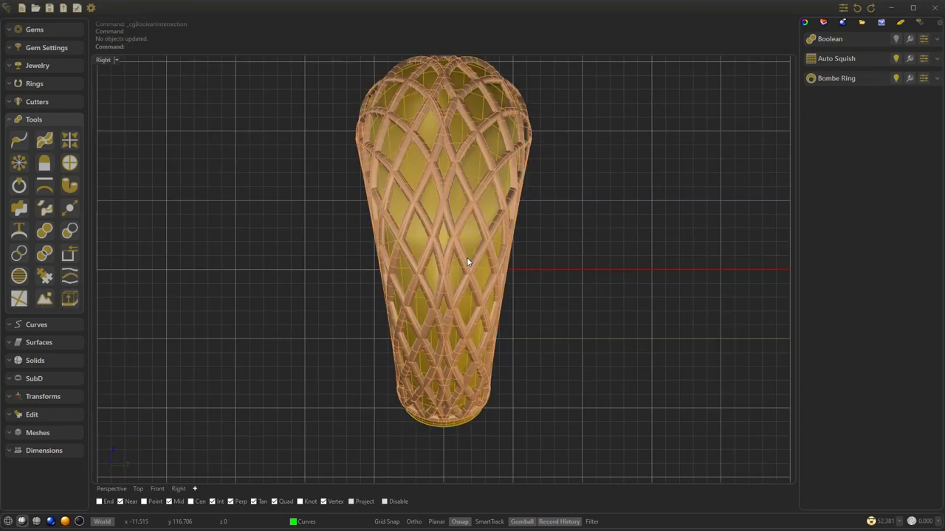
click(36, 325)
click(42, 325)
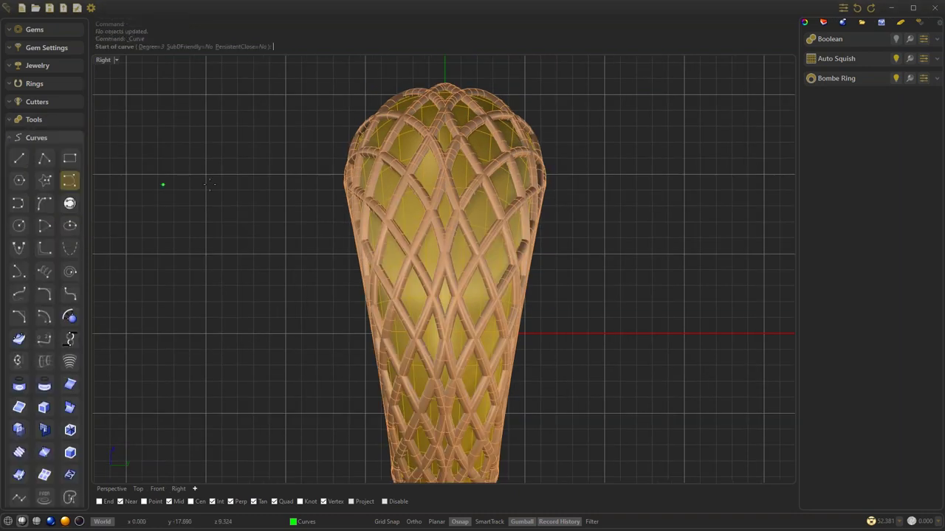
scroll(365, 254, down, 1)
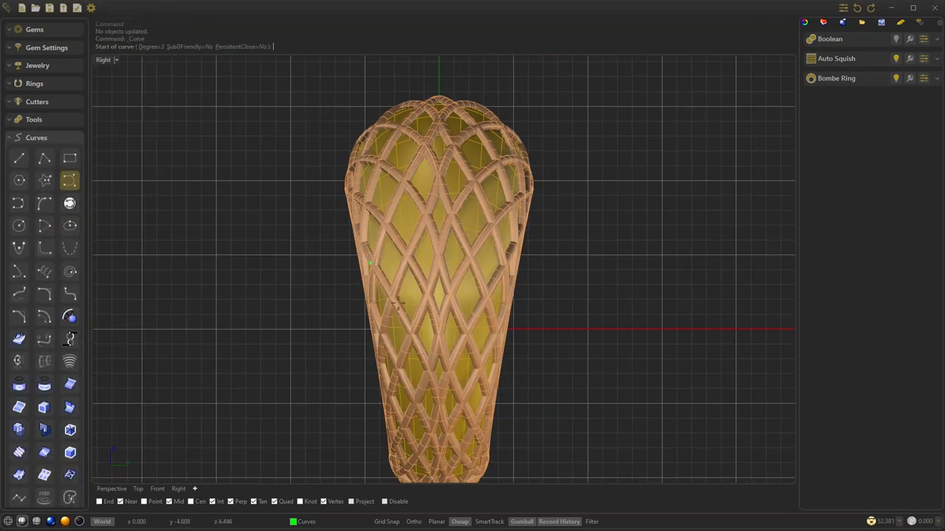
scroll(428, 384, up, 1)
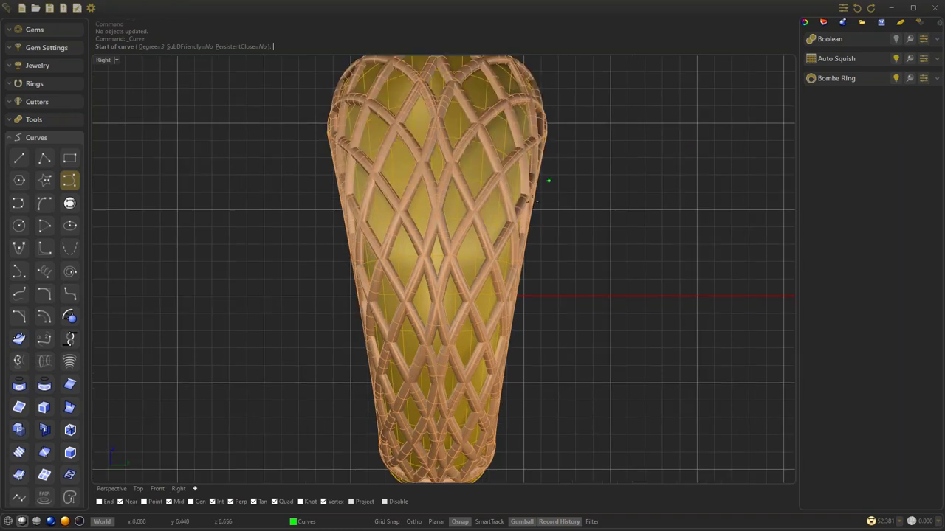
click(391, 503)
click(385, 502)
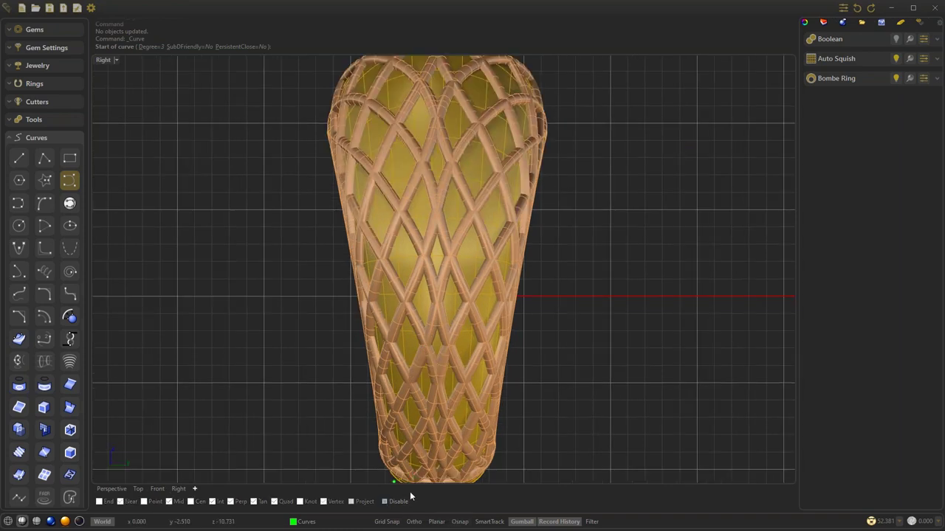
scroll(365, 281, up, 1)
scroll(416, 481, up, 2)
click(294, 161)
click(358, 270)
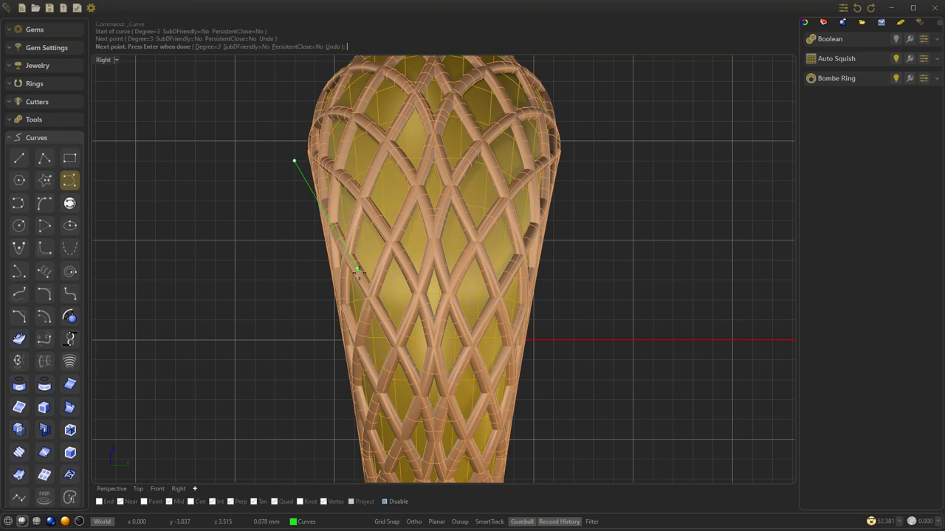
scroll(379, 316, down, 1)
click(391, 320)
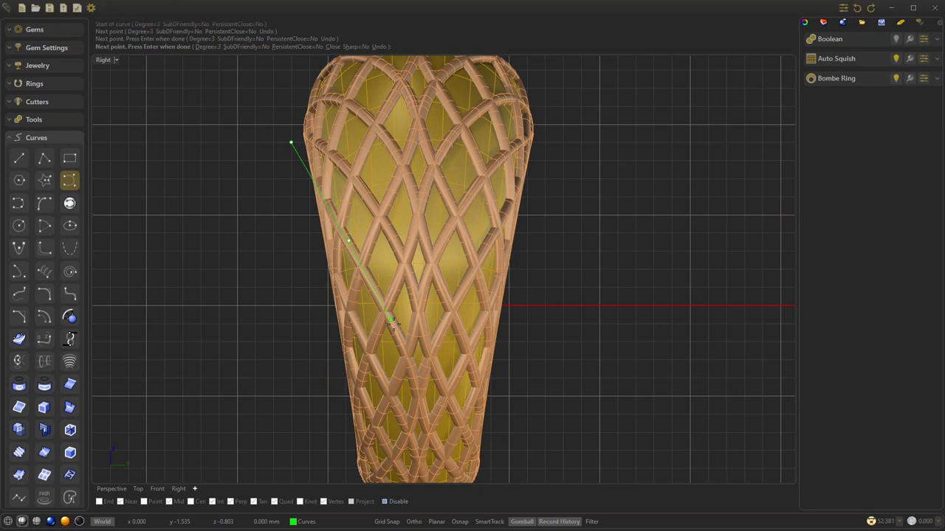
right_drag(393, 324, 394, 279)
click(415, 332)
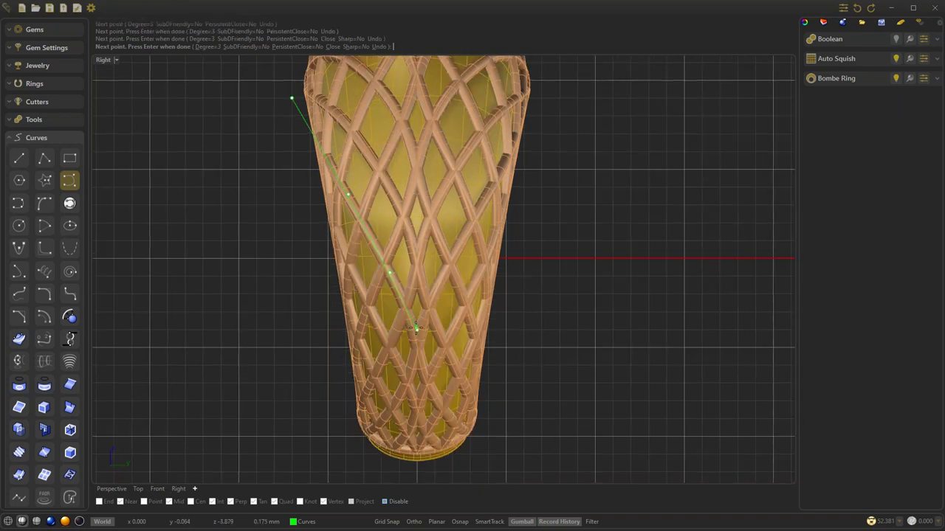
- Continue the curve up the opposite lattice diagonal, loop it above the ring's head back towards its start point, and finish it
click(432, 293)
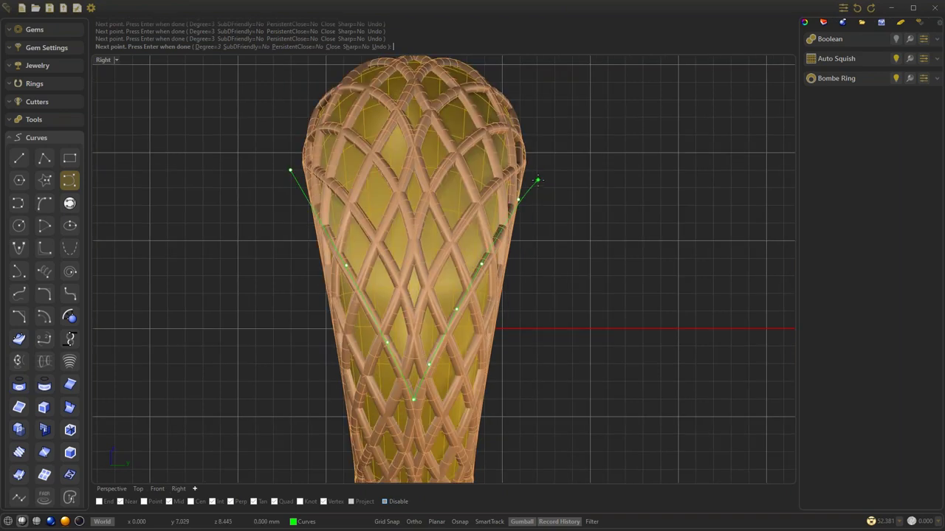
click(538, 179)
click(582, 153)
click(569, 82)
click(502, 81)
click(350, 79)
click(272, 113)
click(250, 202)
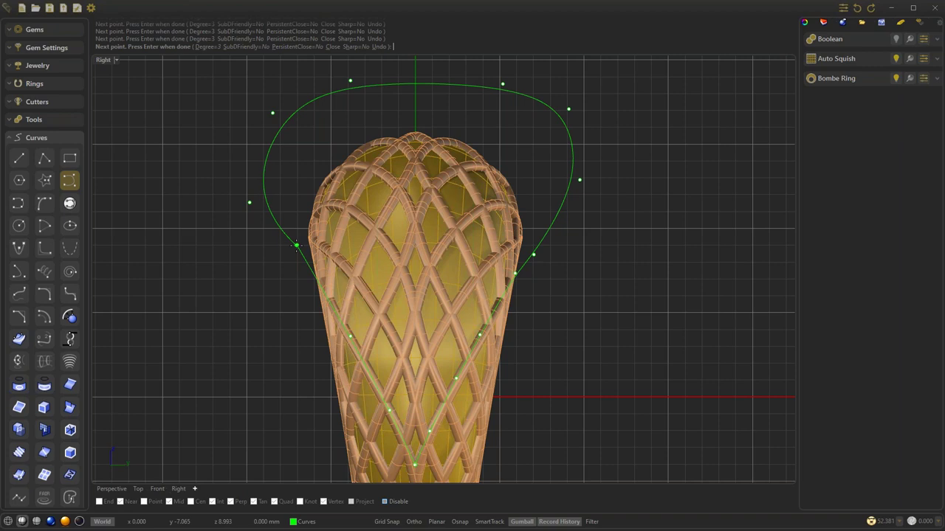
scroll(296, 246, up, 2)
scroll(287, 235, up, 6)
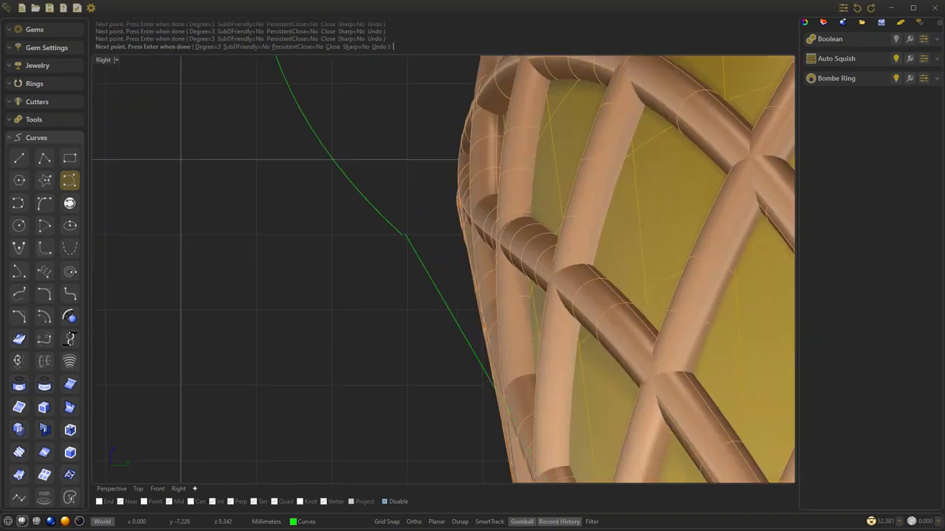
key(Return)
- Turn object snaps back on with End on and Near off, and move the curve's loose end point onto its start point
scroll(404, 241, up, 3)
click(410, 245)
click(412, 248)
drag(412, 251, 402, 231)
click(396, 503)
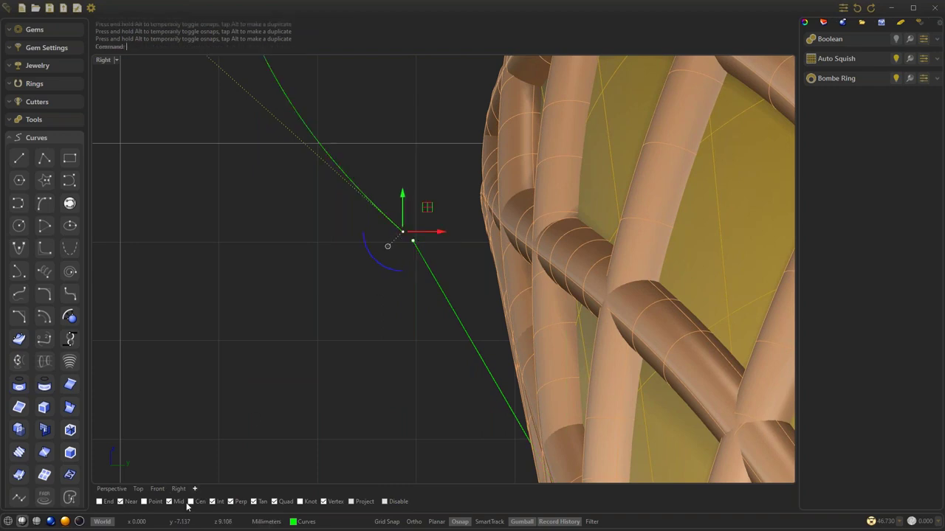
click(130, 502)
click(106, 502)
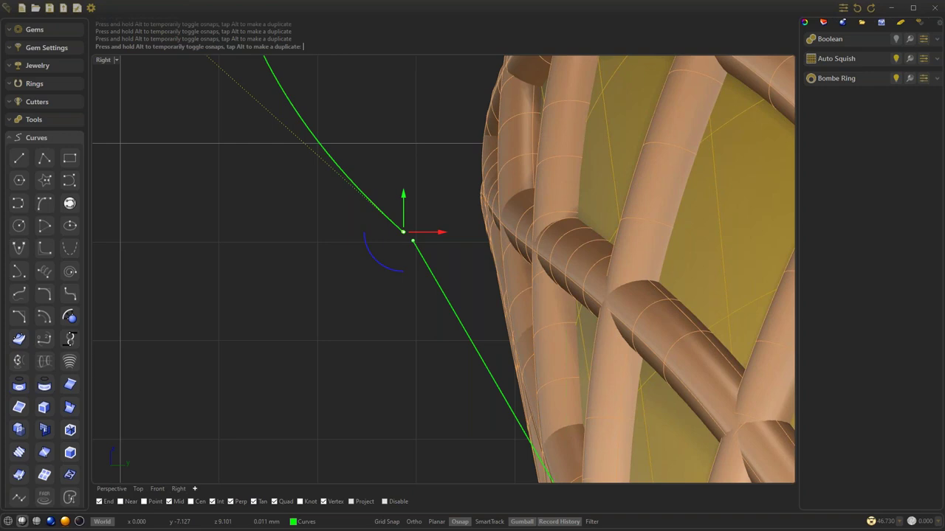
scroll(346, 234, down, 3)
click(346, 235)
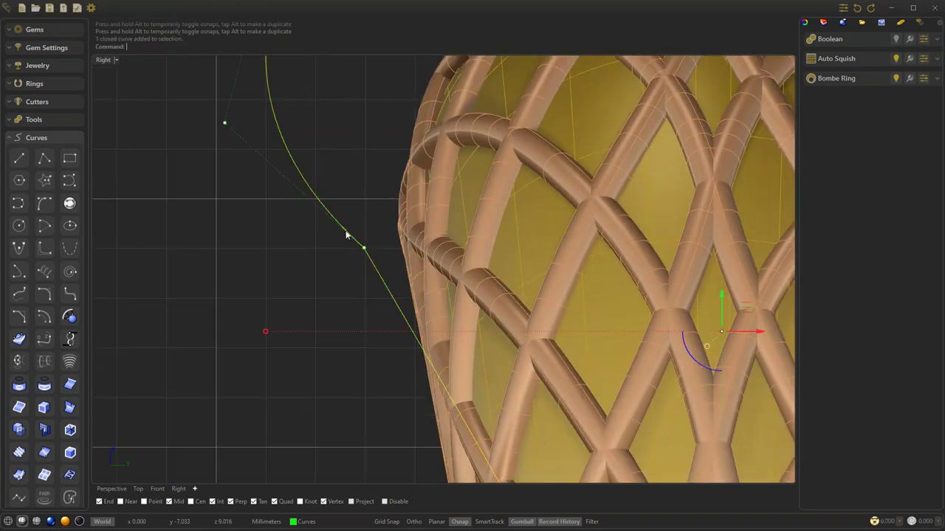
- Try to join the curve at its meeting end points
text(join)
key(Return)
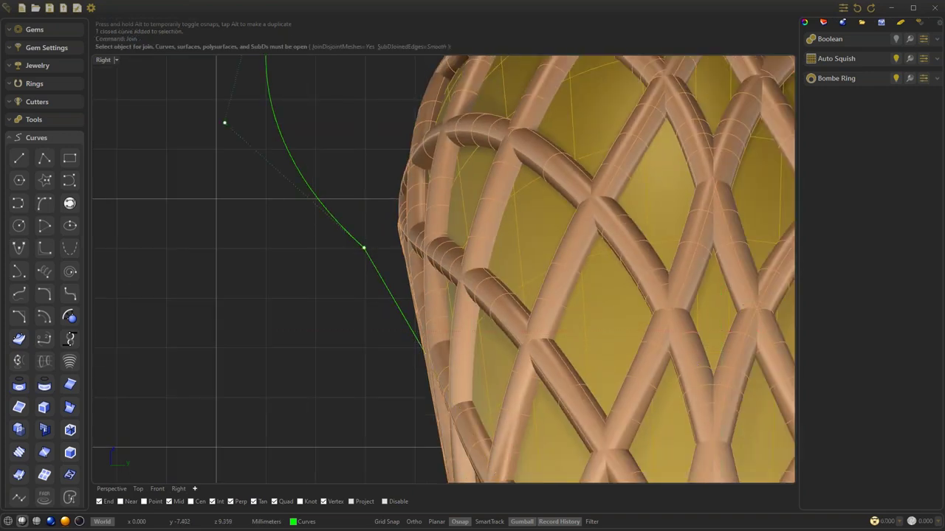
scroll(354, 244, down, 1)
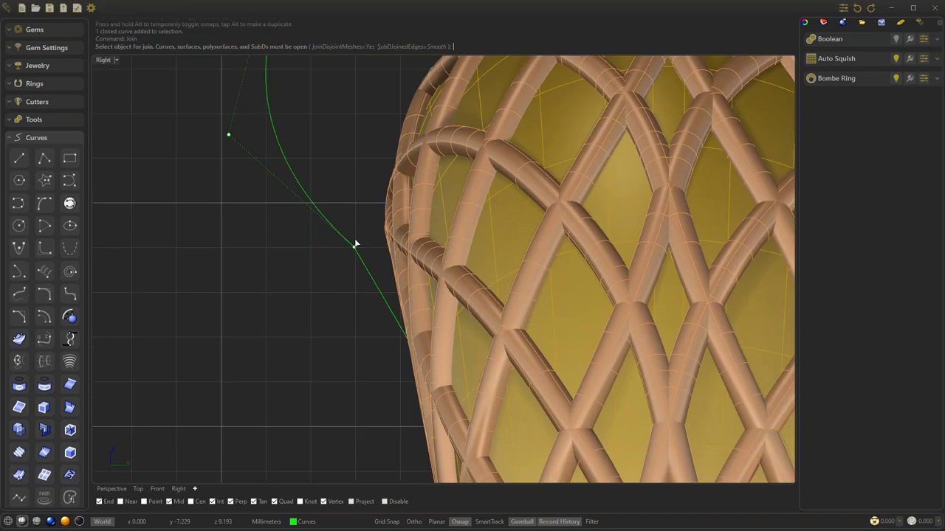
scroll(355, 243, down, 4)
key(Return)
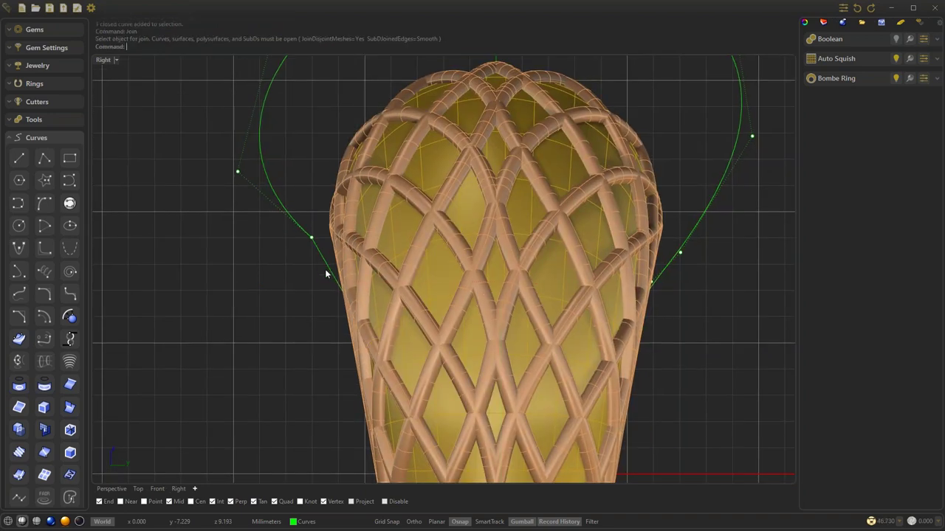
- Select the closed curve and, in the Perspective view, move it along the X axis until it stands clear beside the ring
click(325, 274)
scroll(326, 267, down, 5)
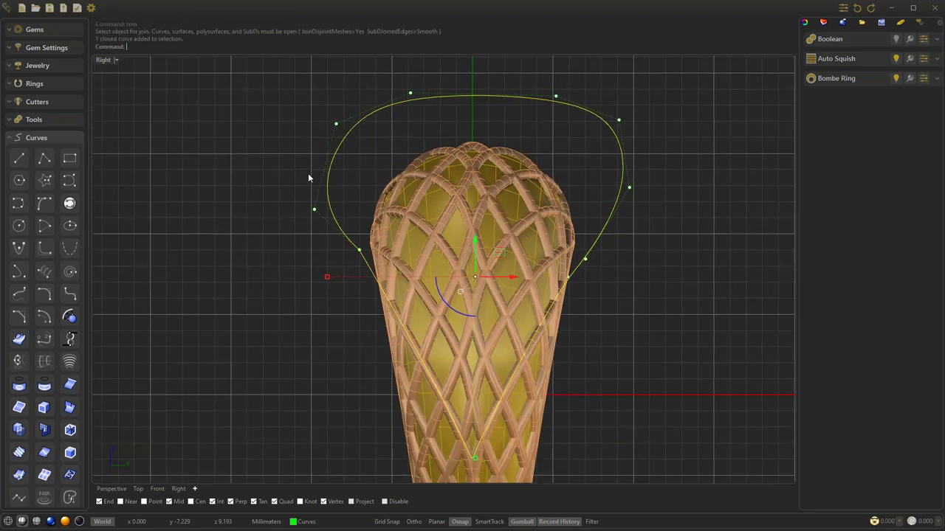
scroll(510, 243, up, 1)
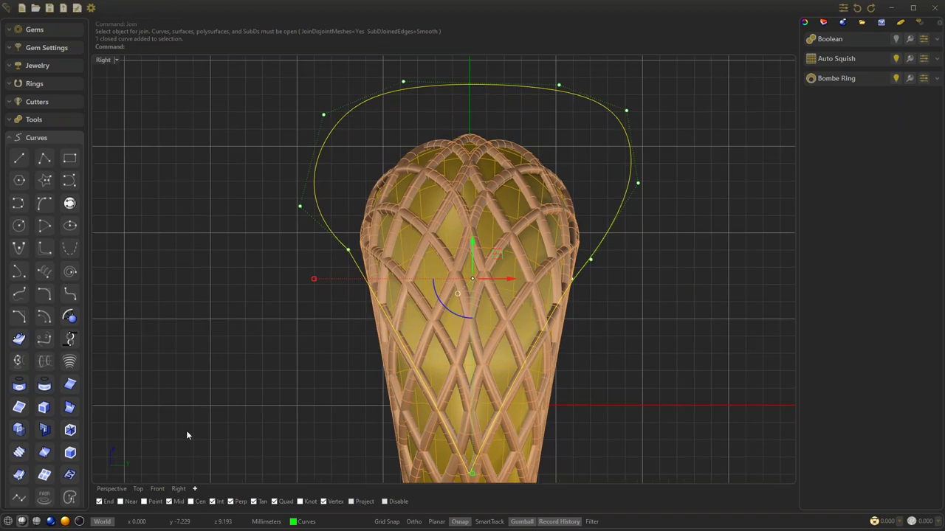
click(111, 489)
right_drag(310, 325, 370, 288)
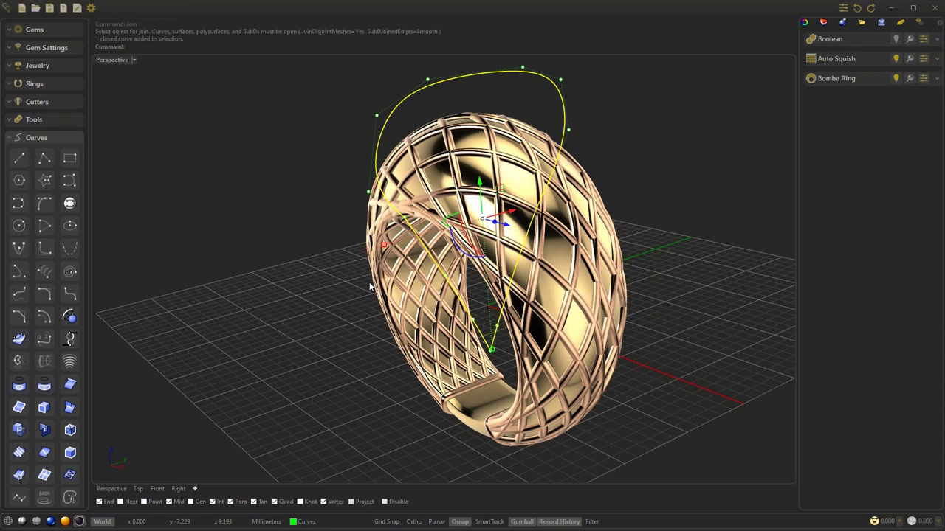
right_drag(370, 288, 534, 227)
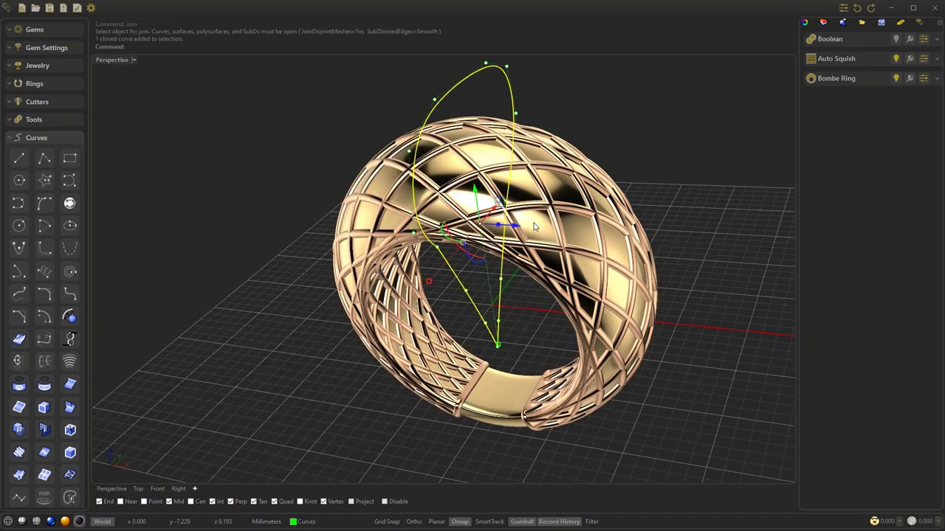
drag(534, 227, 700, 269)
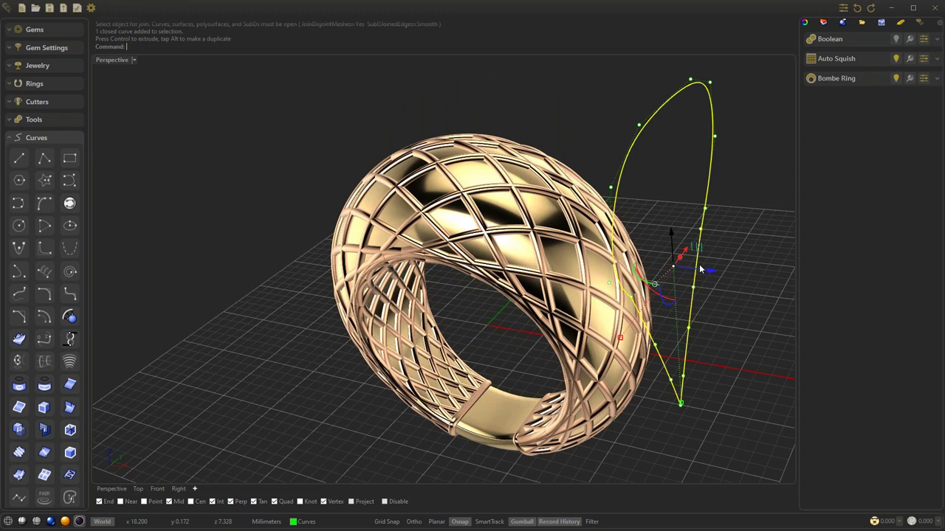
right_drag(699, 265, 736, 234)
key(Escape)
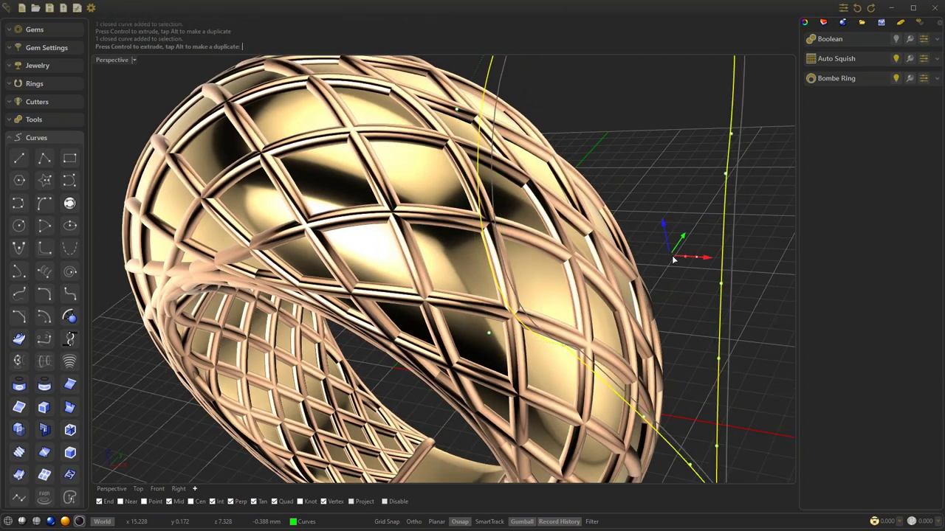
right_drag(673, 259, 384, 246)
drag(385, 245, 243, 228)
right_drag(243, 227, 274, 245)
scroll(288, 247, down, 4)
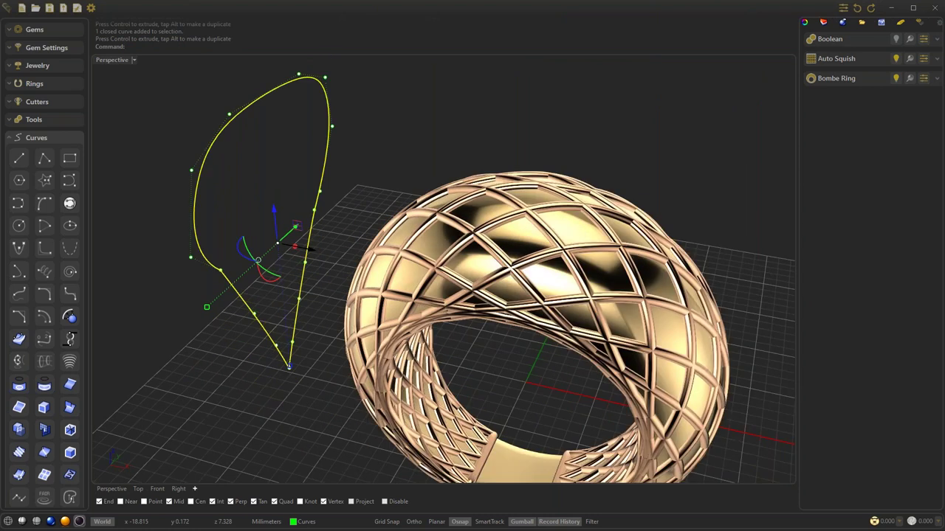
- Extrude the closed curve along the X axis so that it passes completely through the ring's upper part
drag(286, 248, 303, 259)
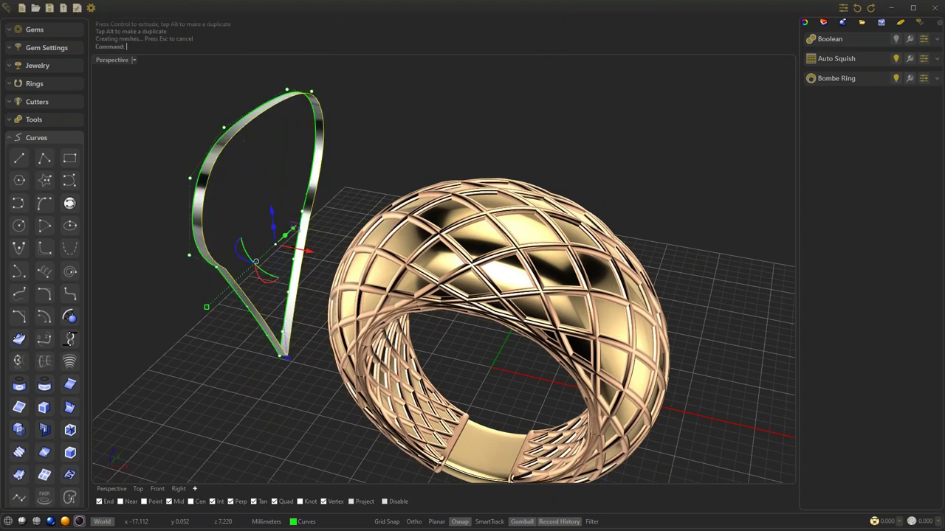
shift+right_drag(292, 254, 293, 254)
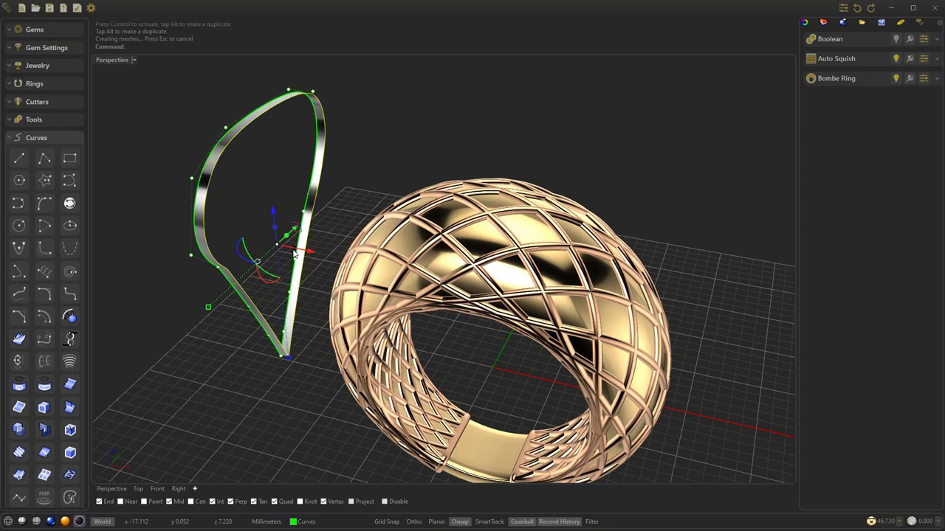
right_drag(294, 254, 622, 194)
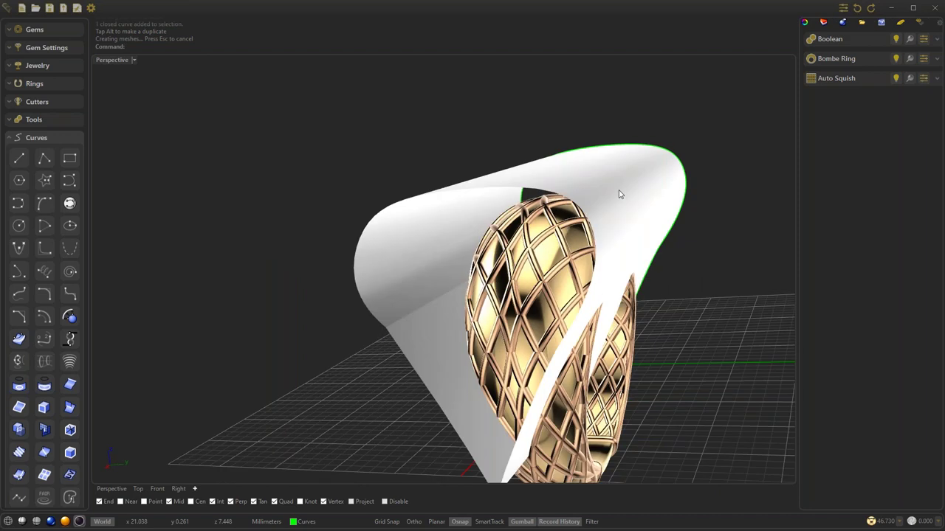
- Cap the extruded surface into a closed solid and accept the history warning
click(620, 194)
right_drag(619, 194, 405, 219)
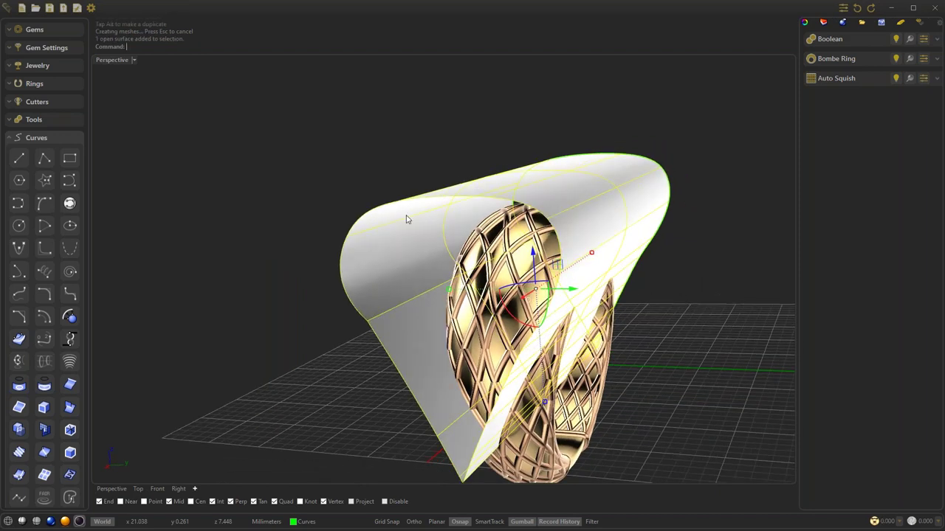
text(Cap)
key(Return)
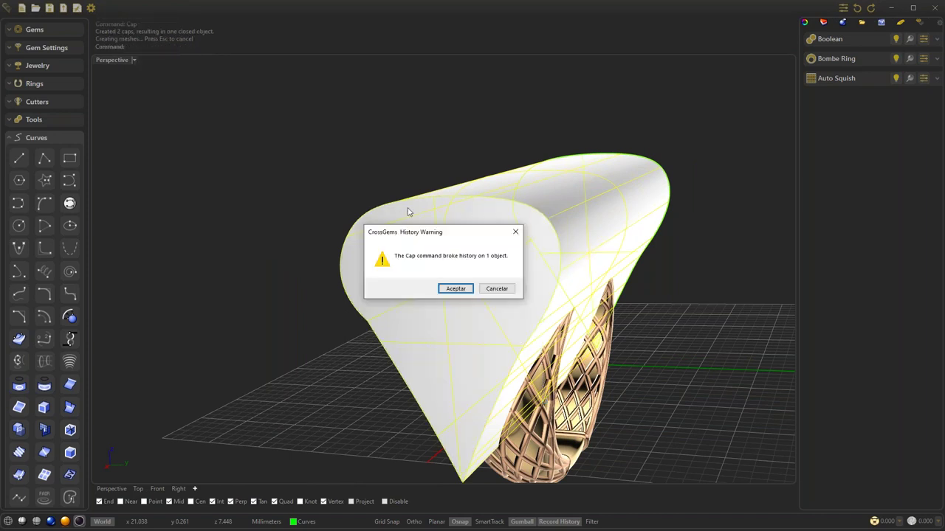
click(455, 289)
right_drag(469, 288, 453, 338)
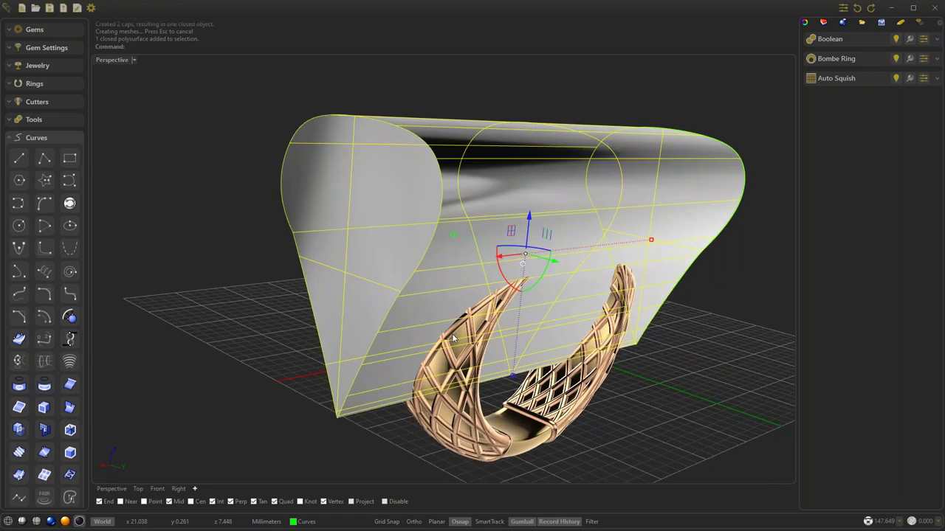
right_drag(453, 338, 463, 344)
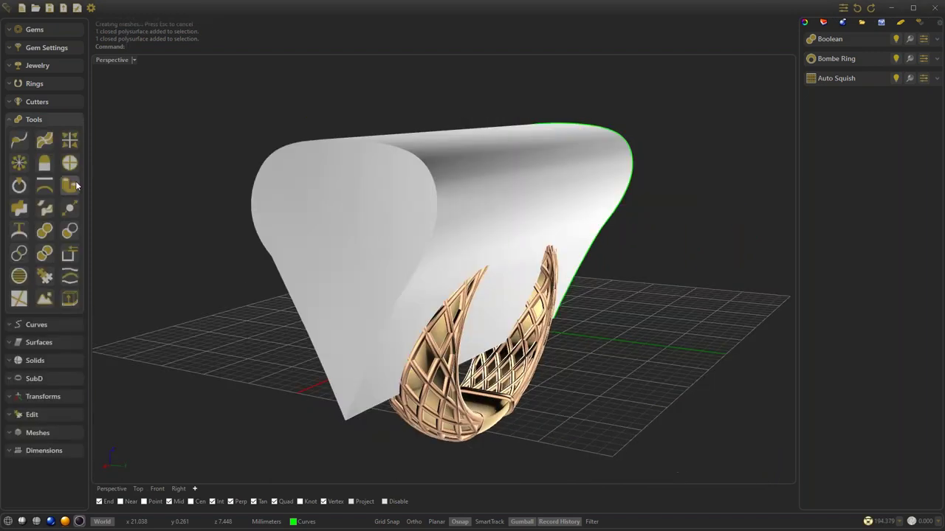
- Create a Boolean Difference with the bombe ring as Object A and the capped solid as Object B, deleting both inputs
click(70, 230)
click(888, 91)
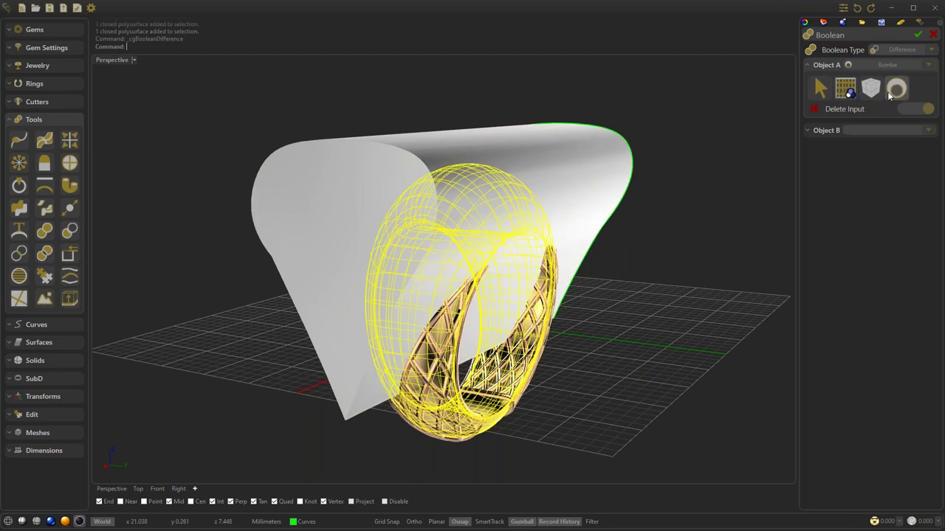
click(829, 130)
click(871, 105)
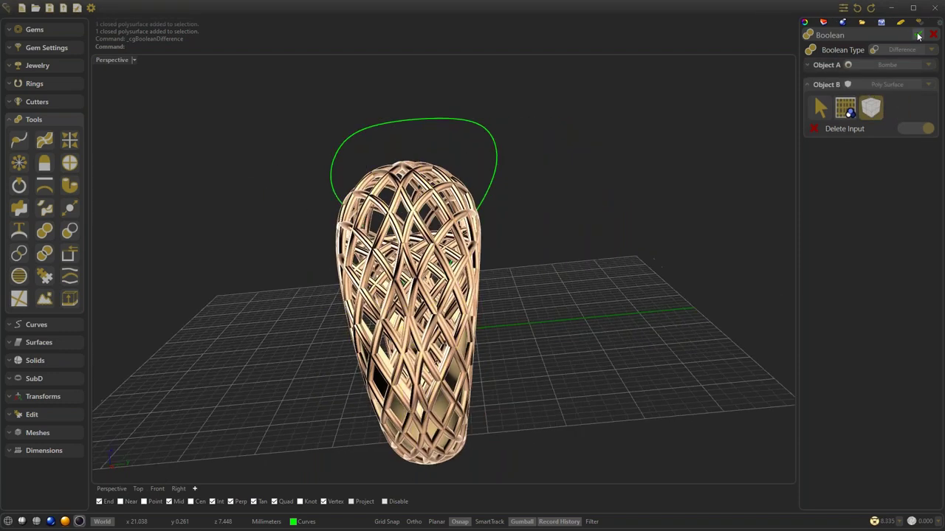
click(917, 35)
key(Return)
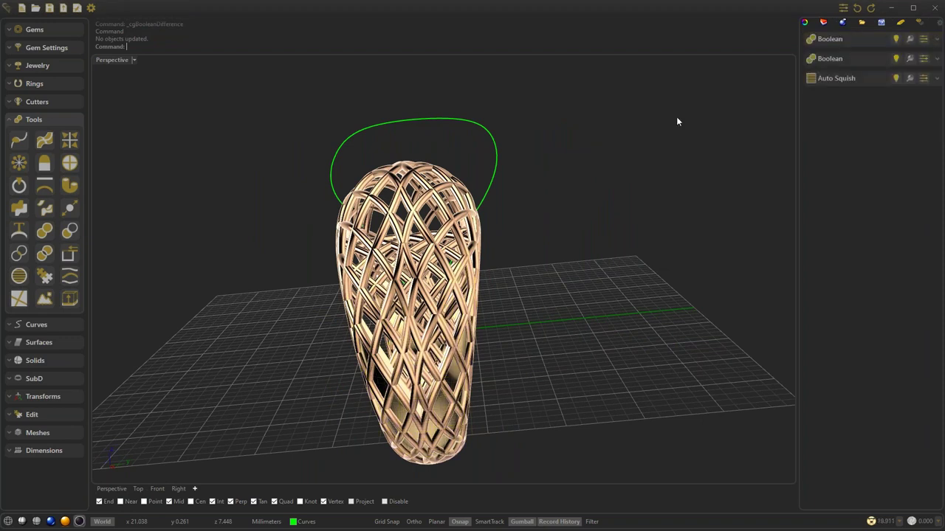
- Hide the Auto Squish lattice and inspect the openwork ring formed by the two Booleans
click(897, 60)
right_drag(738, 184, 673, 231)
right_drag(615, 248, 535, 217)
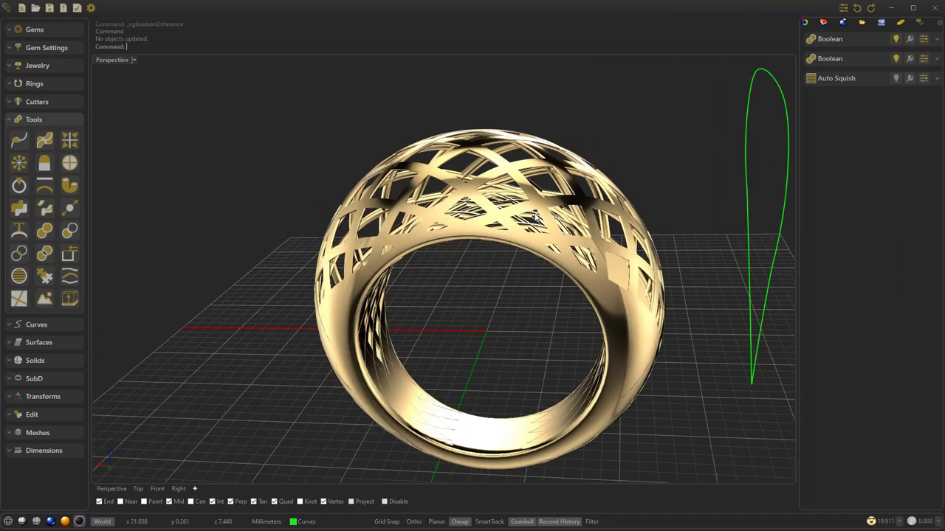
- Review the finished openwork ring and start a new empty model
right_drag(536, 216, 527, 215)
right_drag(623, 154, 398, 181)
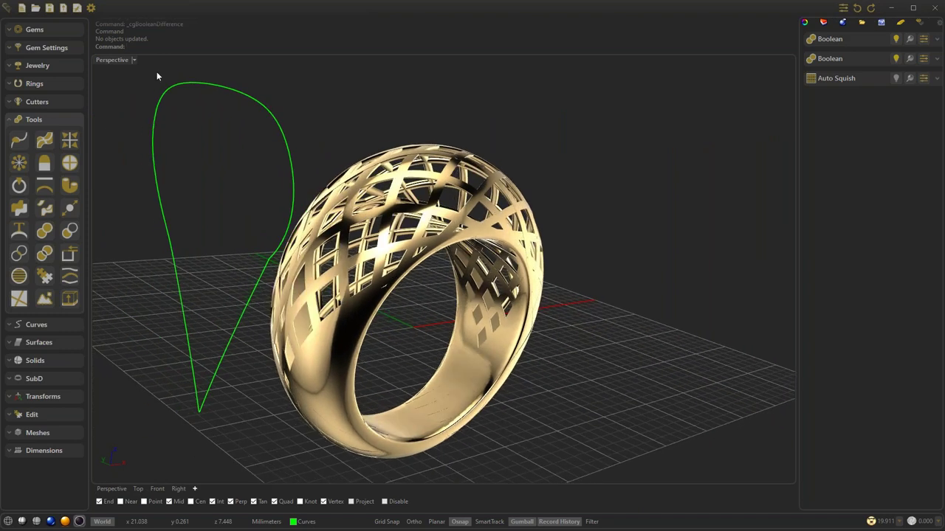
click(21, 8)
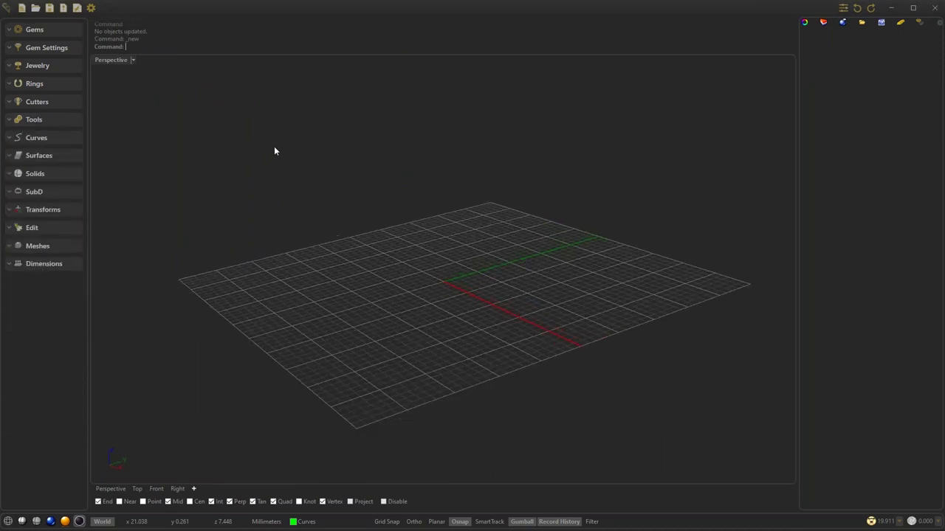
- Create an Outside Ring Rail with a top height of 3.80, side height of 3.30 and bottom height of 2.40
click(49, 84)
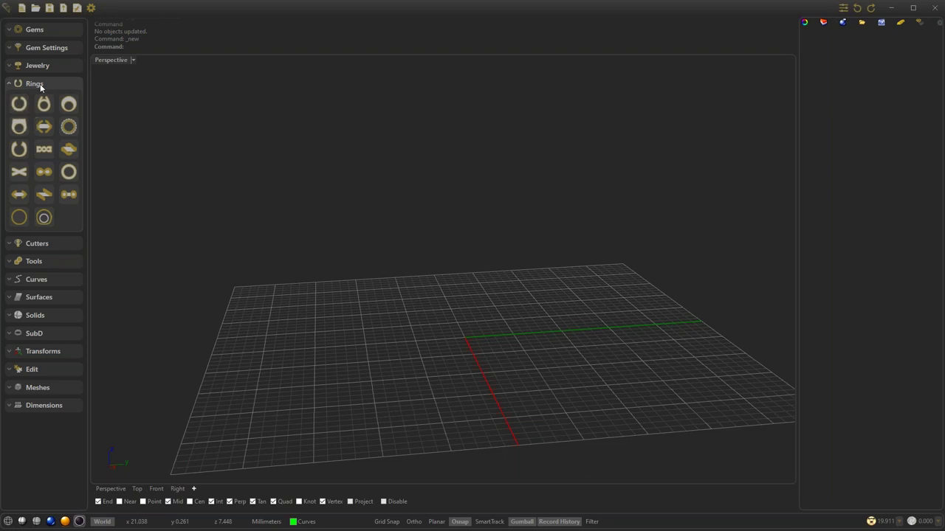
click(37, 83)
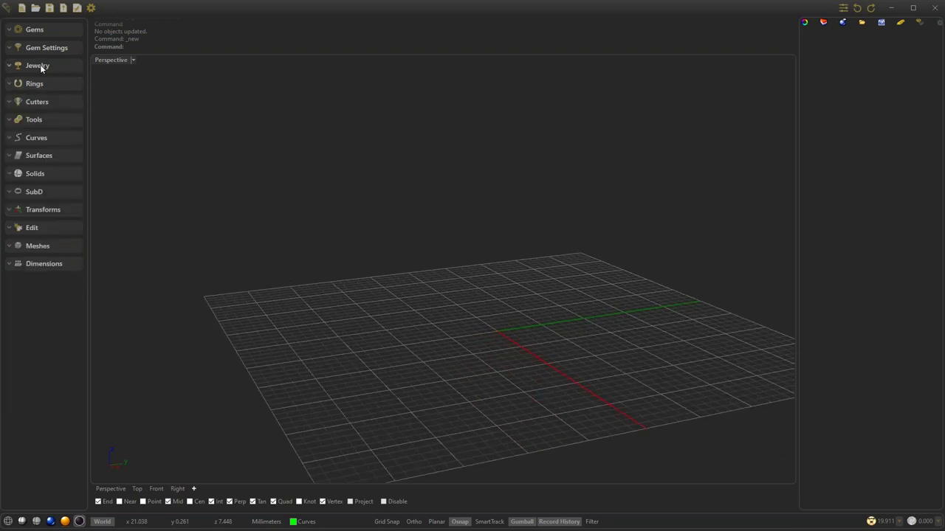
click(44, 85)
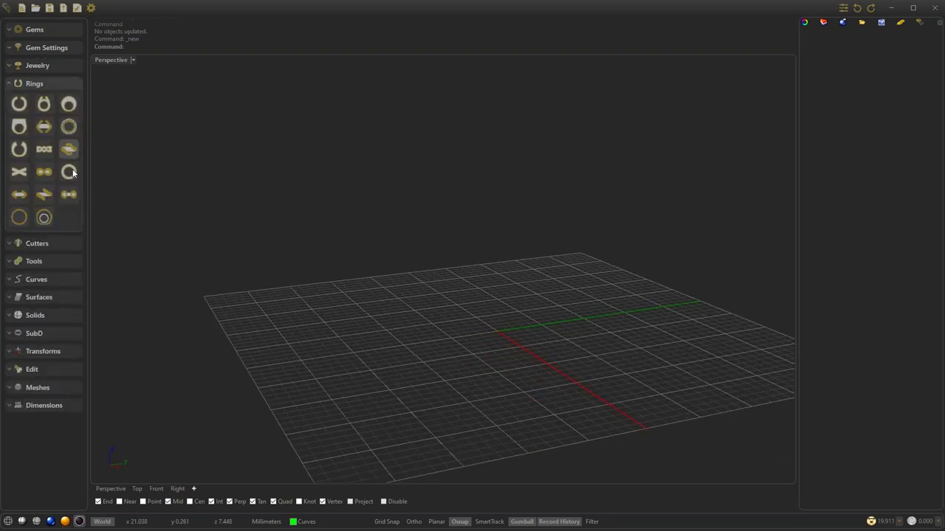
click(44, 218)
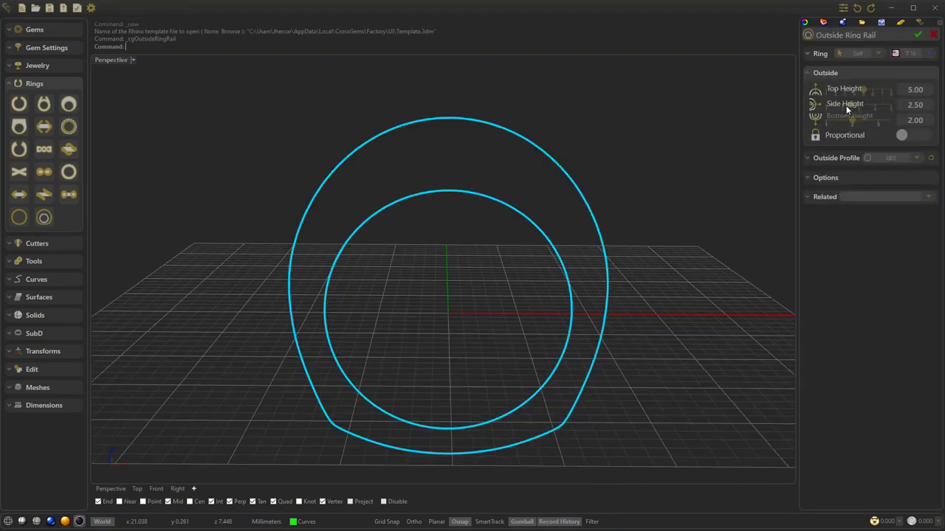
click(927, 56)
scroll(920, 98, up, 3)
click(919, 99)
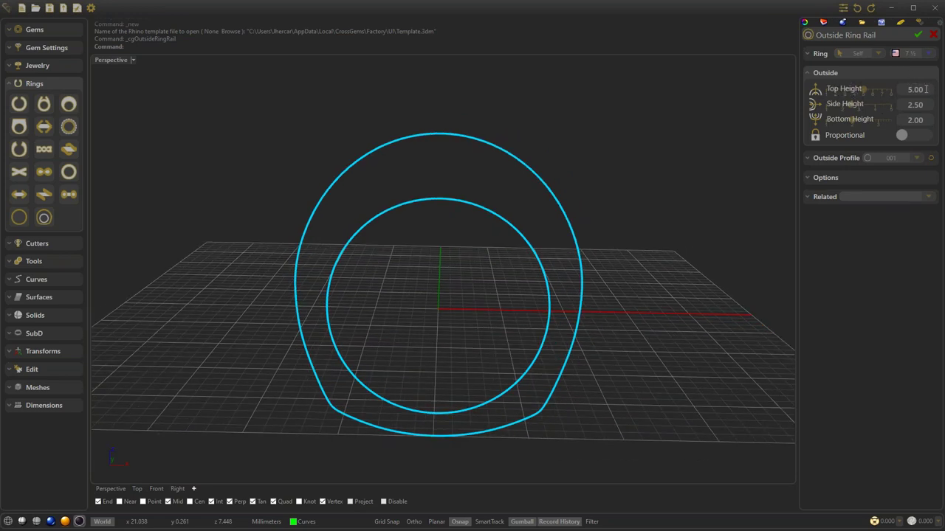
scroll(922, 90, down, 11)
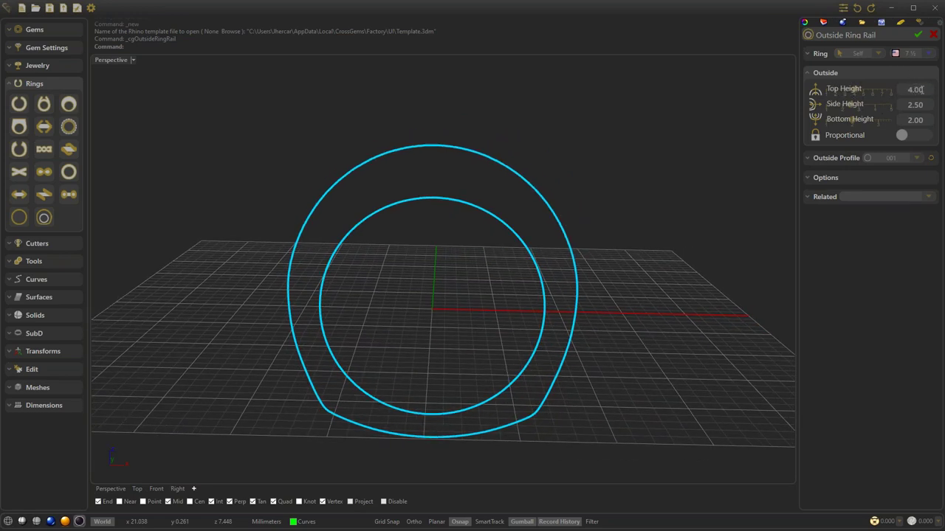
scroll(921, 89, down, 1)
mouse_move(852, 108)
mouse_down()
mouse_move(865, 107)
mouse_move(853, 118)
mouse_move(862, 122)
mouse_up()
- Try outside profiles 002, 005 and 010 on the ring rail
click(886, 155)
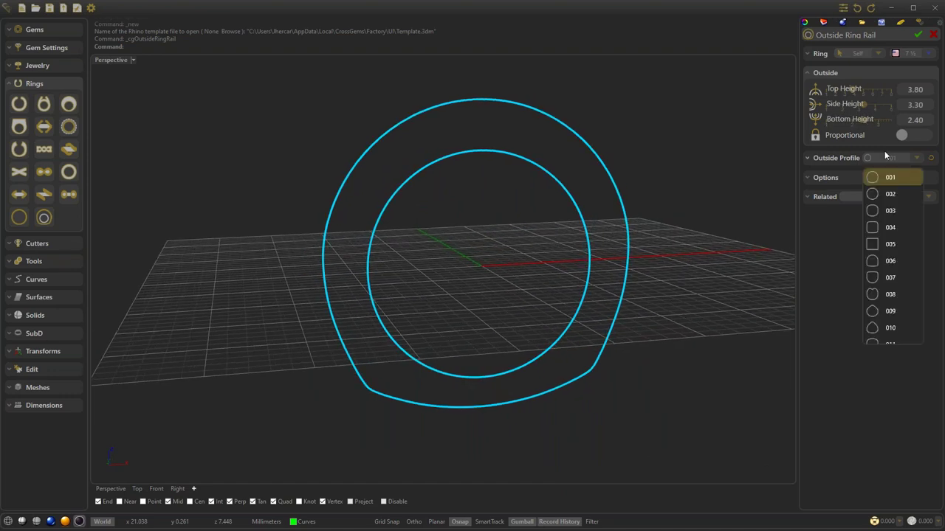
click(888, 193)
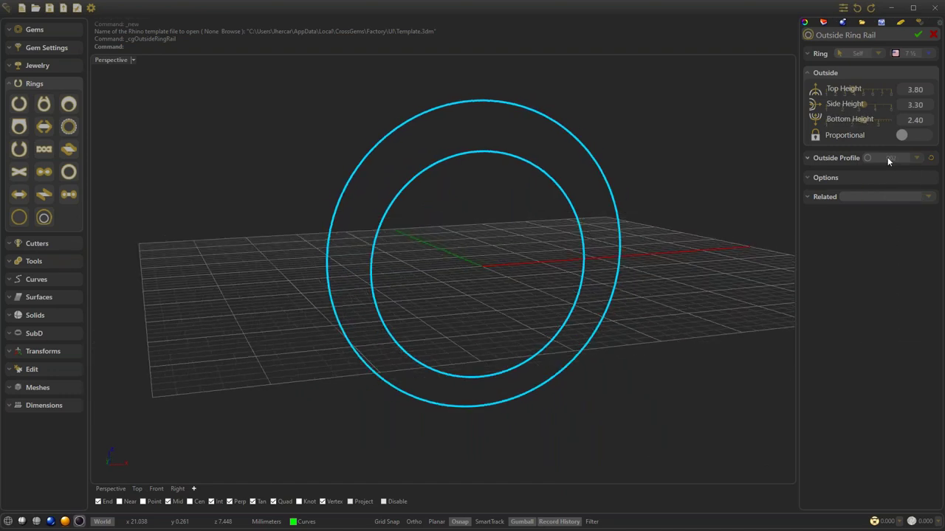
click(902, 159)
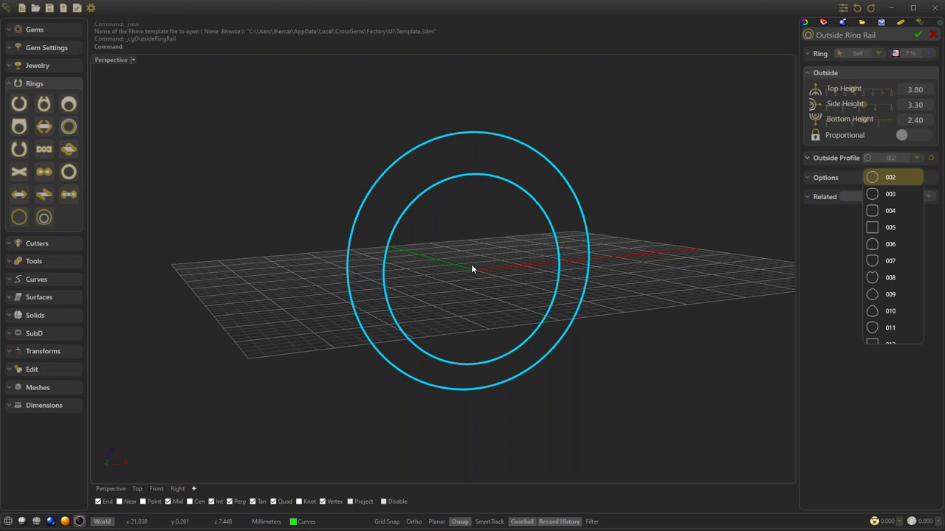
click(892, 230)
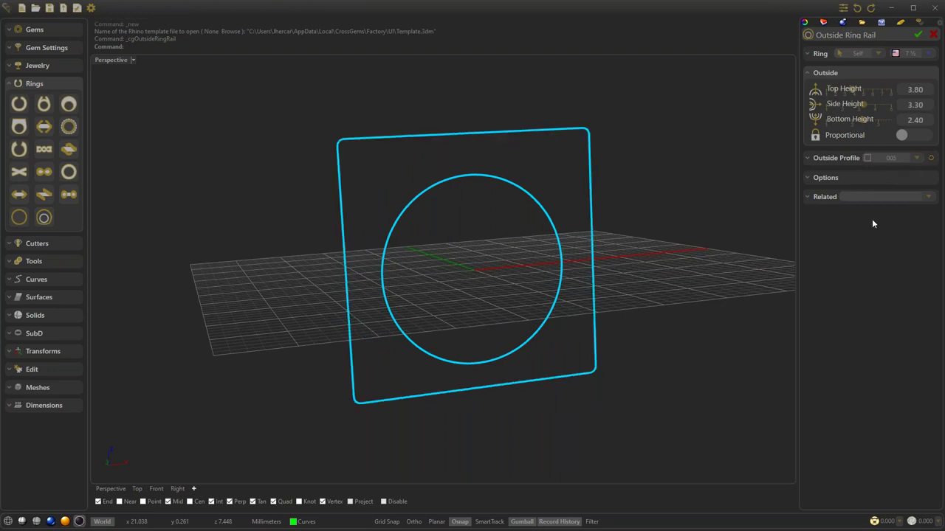
click(885, 161)
click(880, 262)
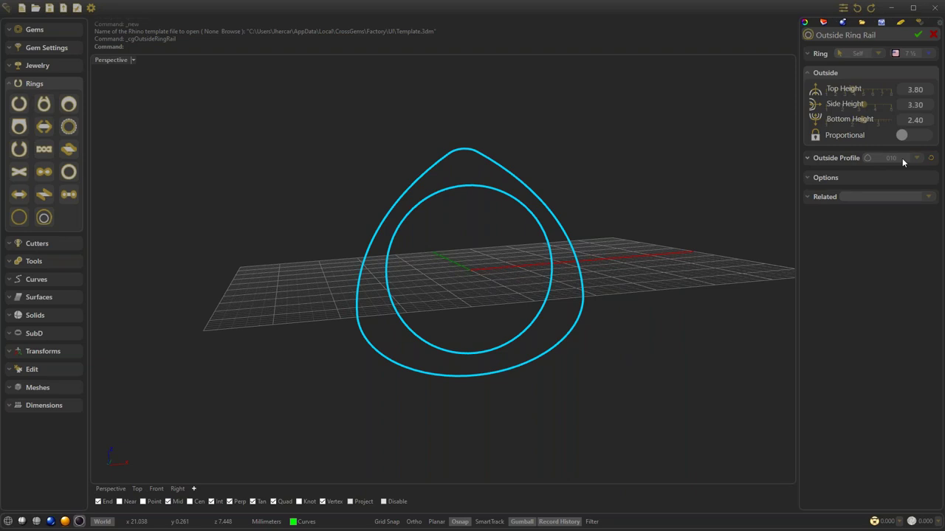
- Set the outside profile to 001 and accept the ring rail
click(902, 158)
click(888, 178)
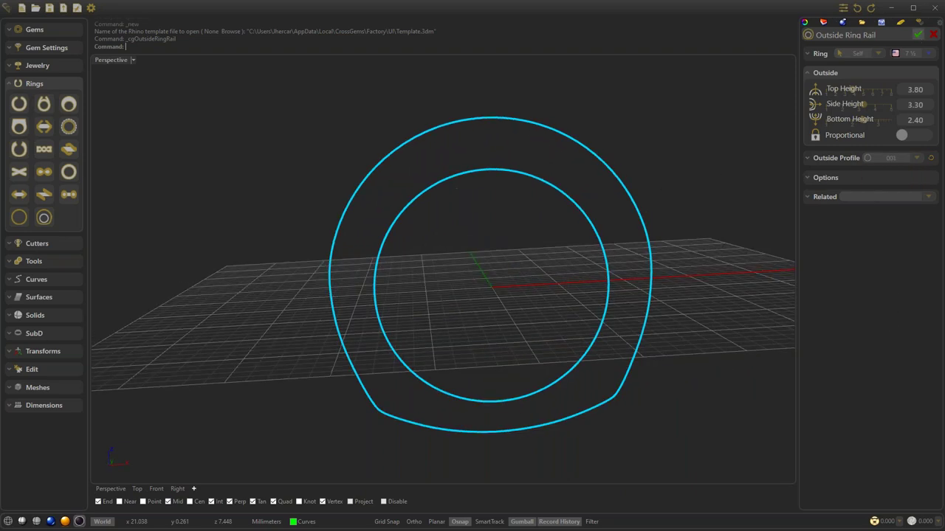
click(918, 35)
right_drag(601, 139, 565, 150)
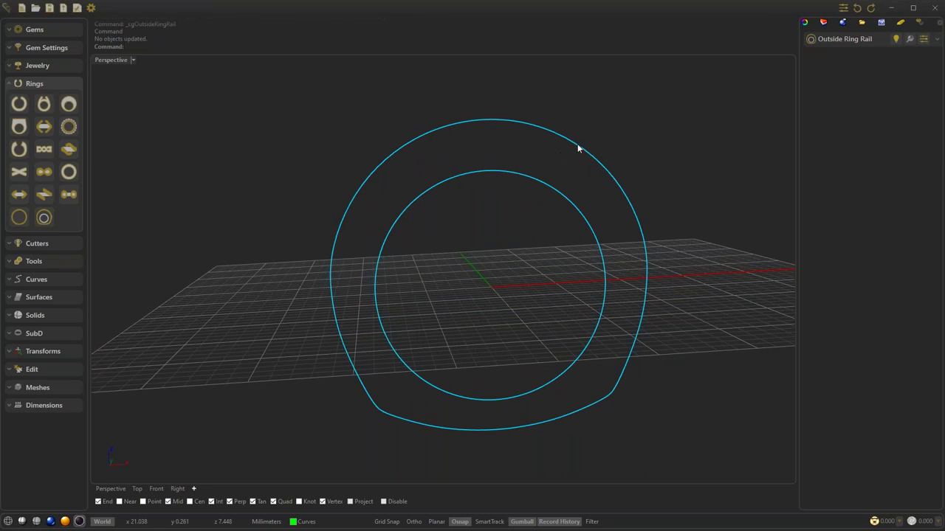
- Place a profile on the inner ring rail with Profile Placer and enable Outside Rail to span it to the outer rail
click(577, 148)
right_drag(577, 146, 546, 154)
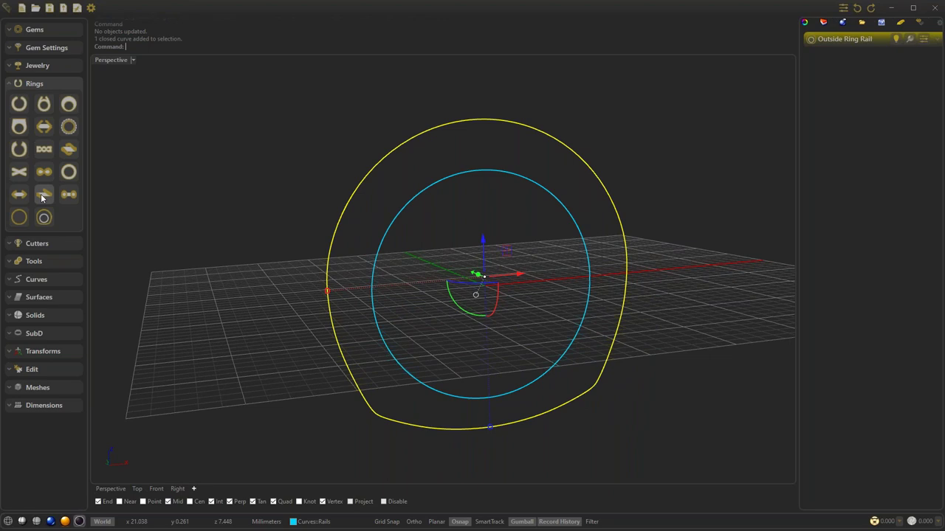
click(33, 260)
click(19, 141)
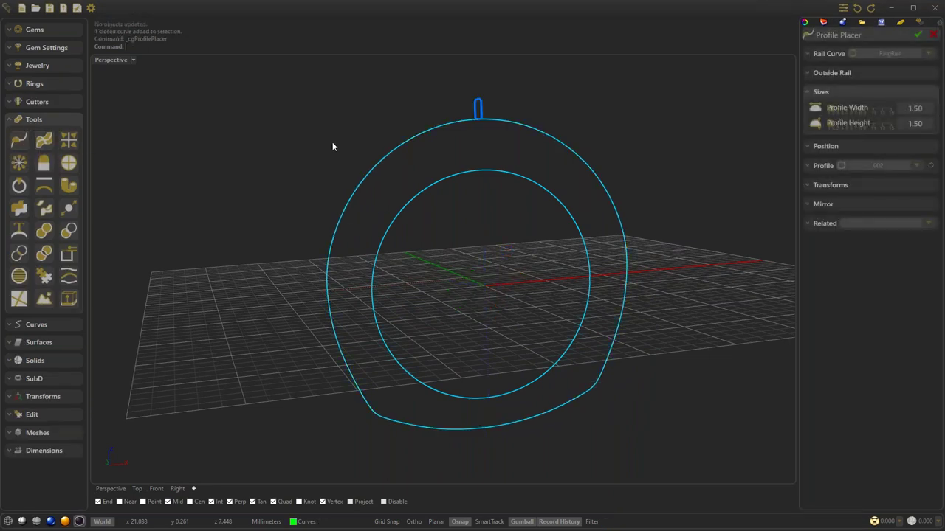
click(845, 54)
click(846, 77)
click(826, 107)
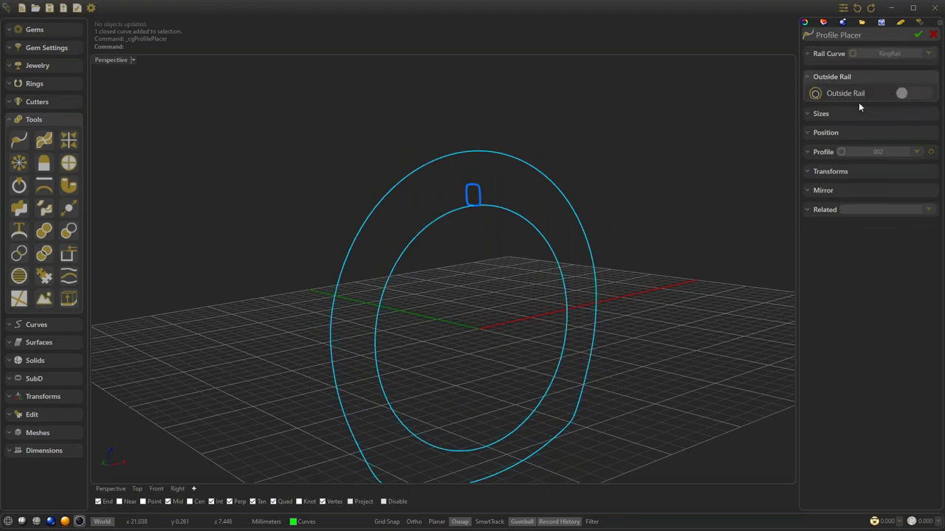
click(903, 89)
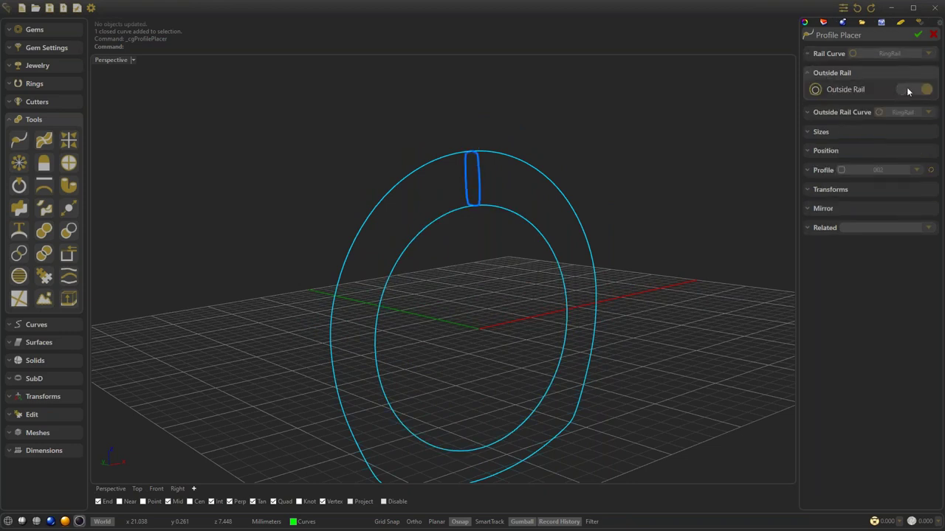
- Set the placed profile's width to 3.50
click(849, 133)
click(839, 130)
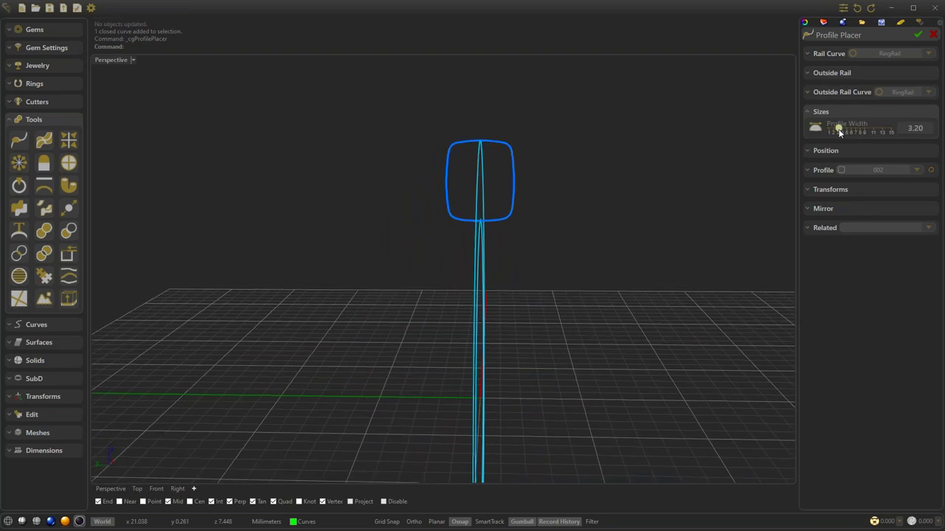
click(839, 132)
click(839, 131)
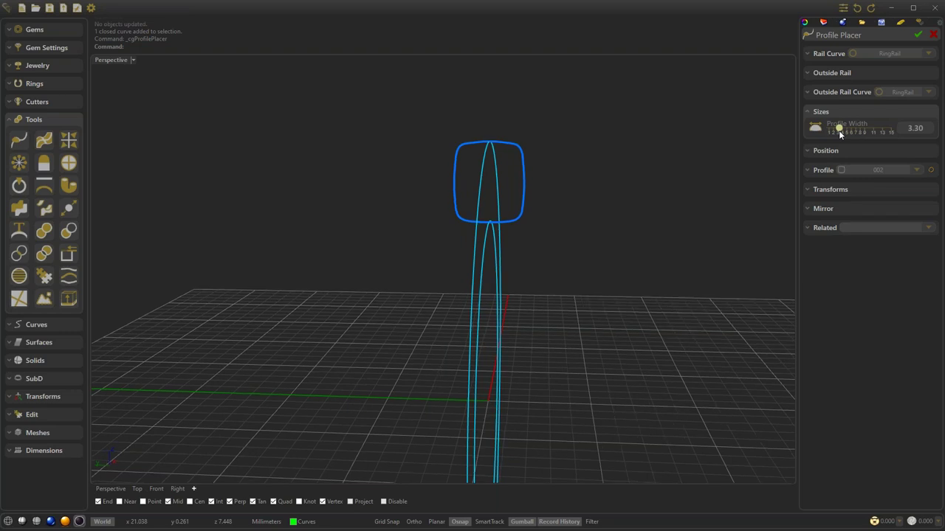
click(839, 131)
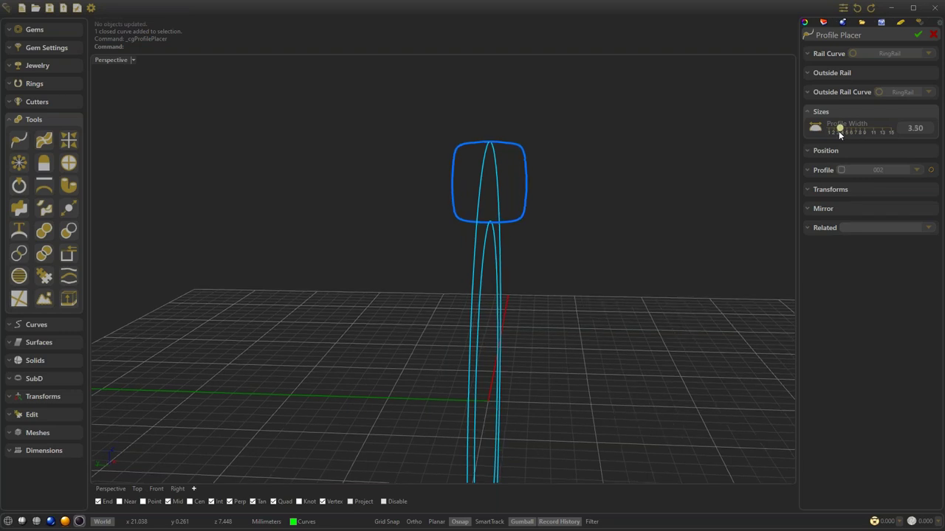
- Move the profile along the rail to position 0.20000
click(836, 149)
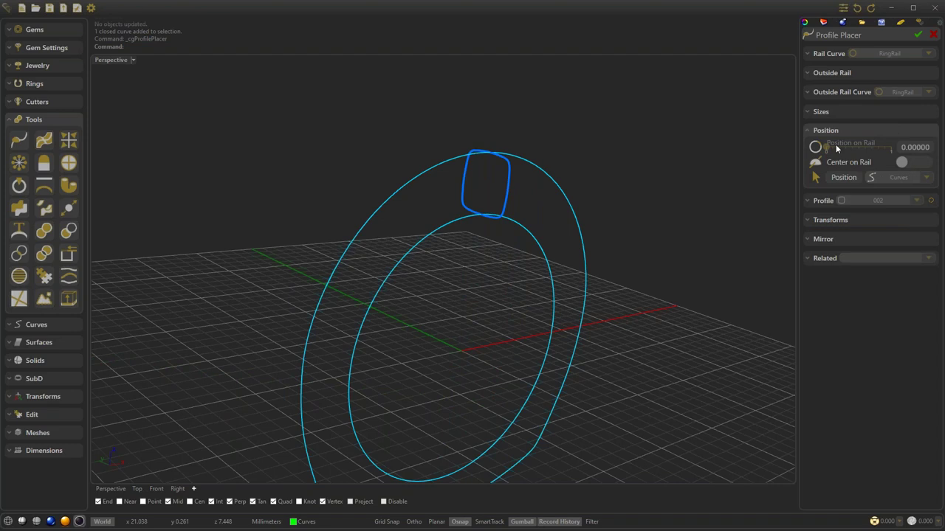
drag(836, 144, 839, 151)
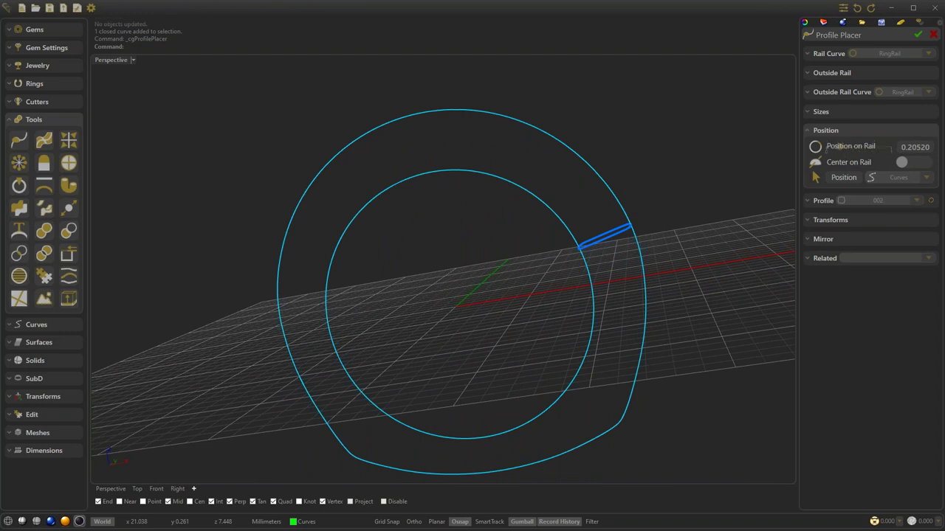
drag(915, 147, 937, 151)
key(BackSpace)
key(Return)
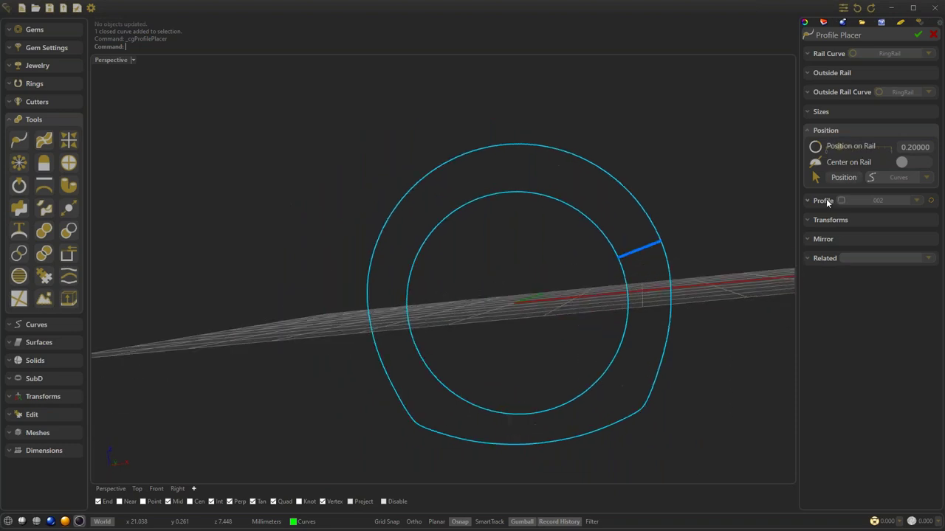
- Mirror the profile to the opposite side of the ring and accept the profile placement
click(823, 239)
click(909, 208)
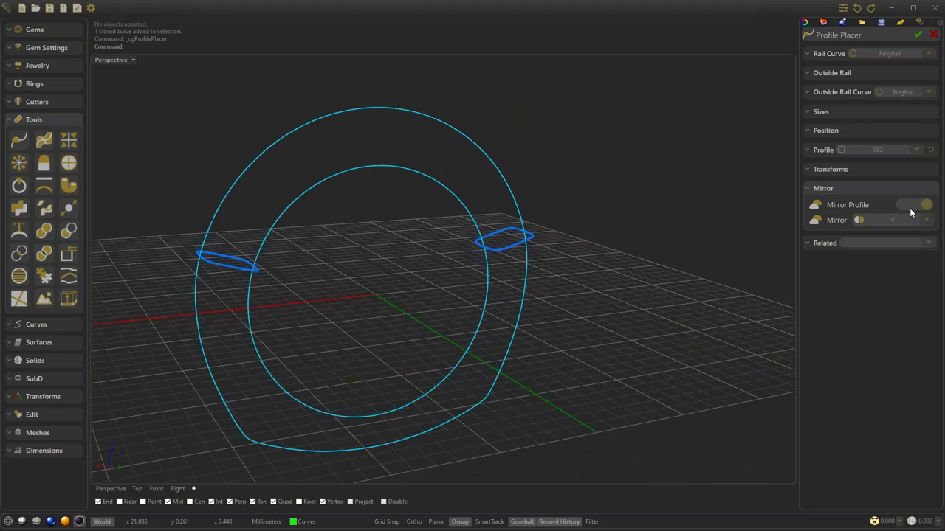
click(915, 35)
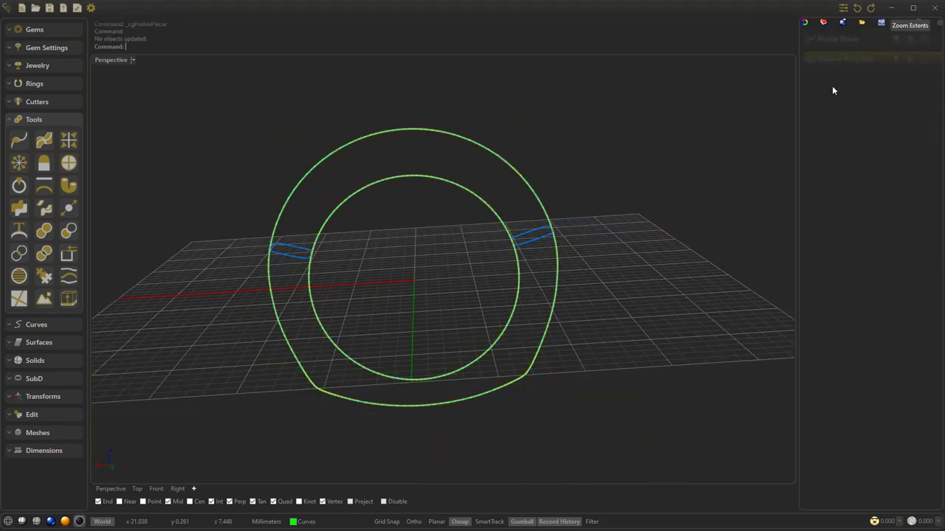
- Start an Auto Sweep along the inner ring rail using both placed profiles
click(363, 234)
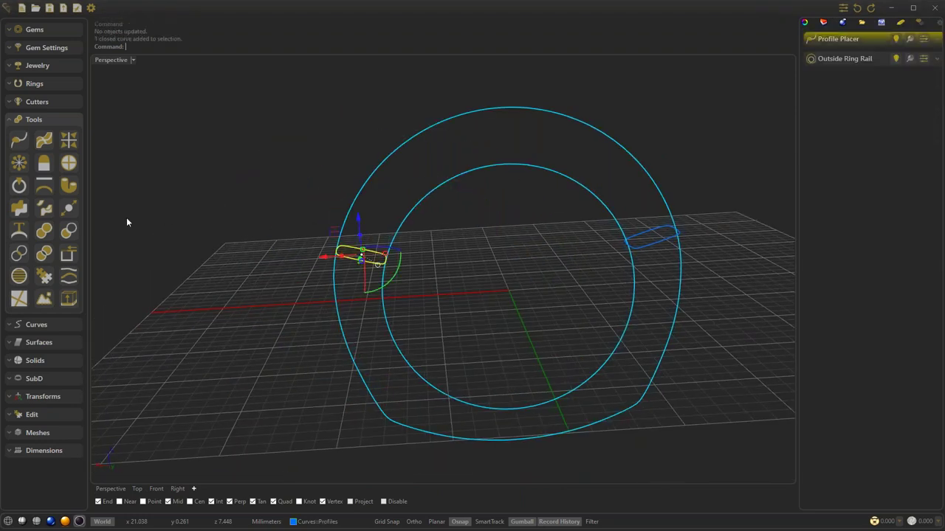
click(44, 139)
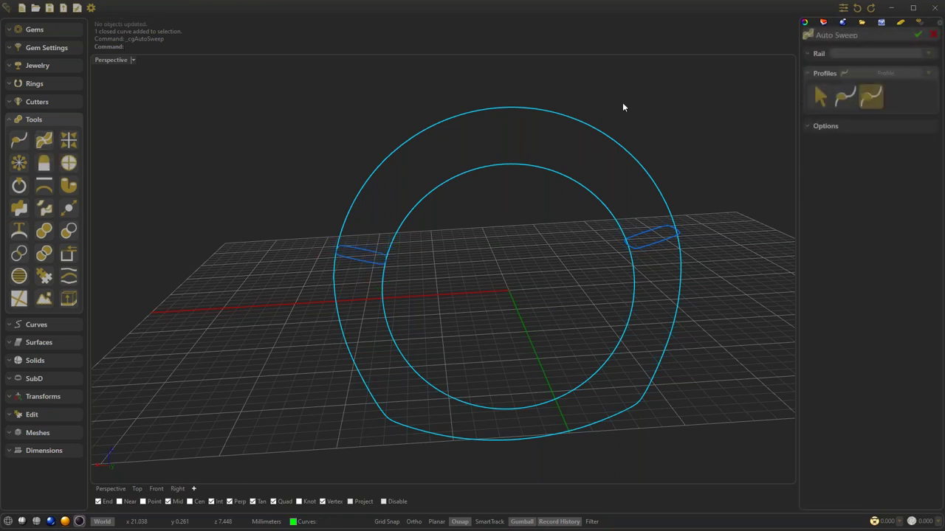
click(818, 53)
click(870, 77)
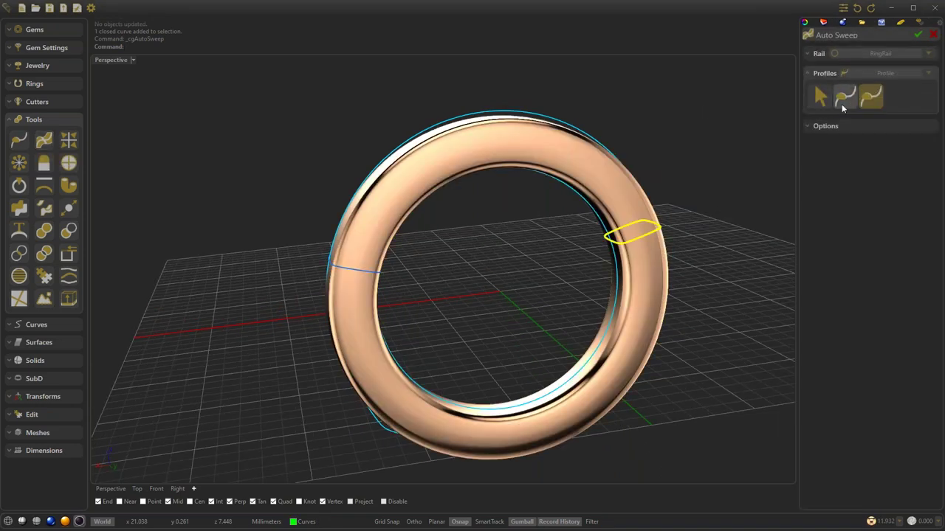
click(865, 100)
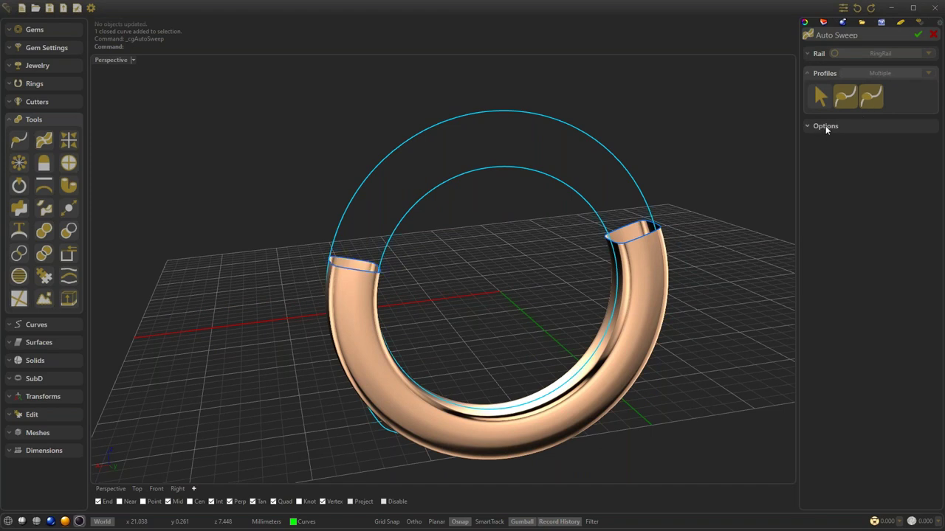
- Enable Sweep 2 with the outer ring rail as the second rail and accept the sweep
click(825, 127)
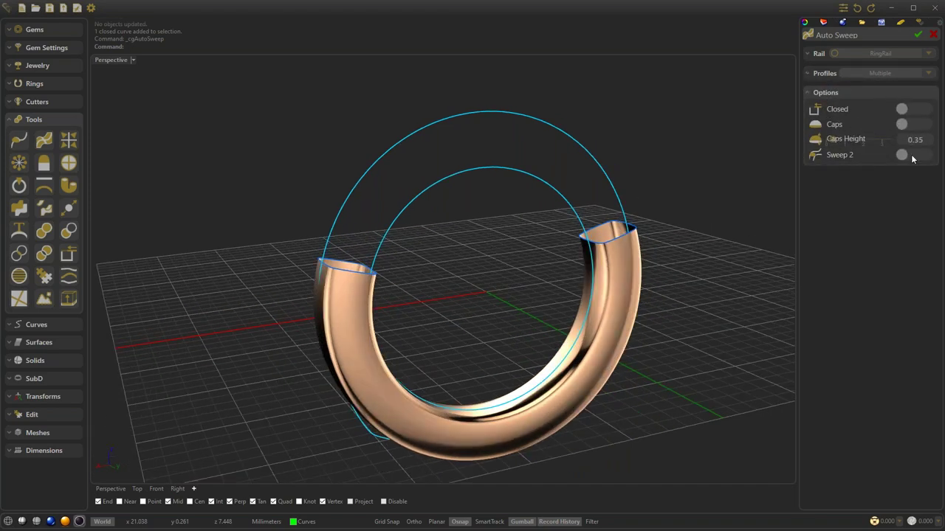
click(913, 154)
right_drag(482, 127, 474, 145)
click(879, 178)
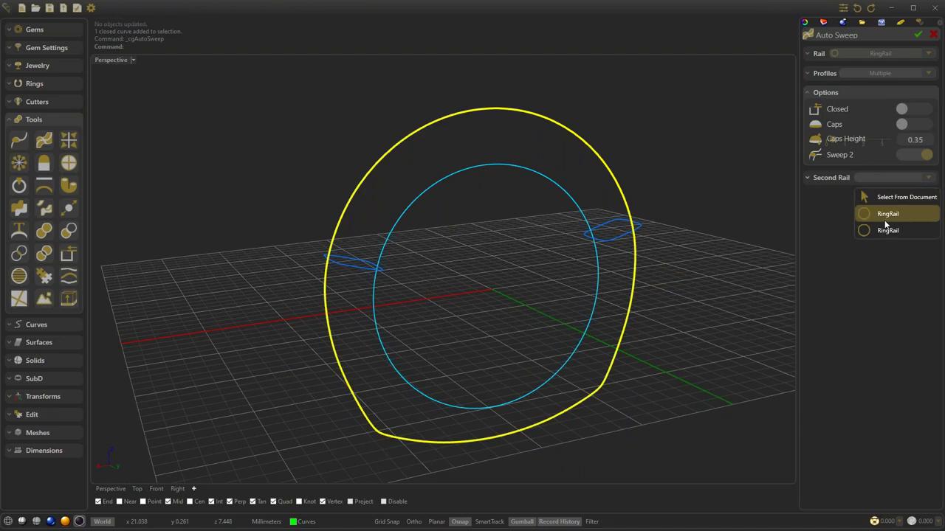
click(885, 218)
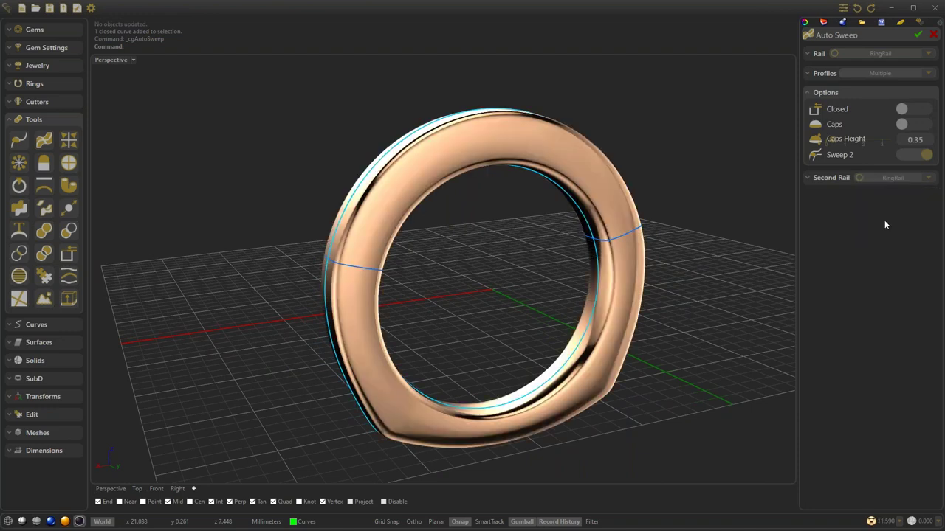
click(917, 35)
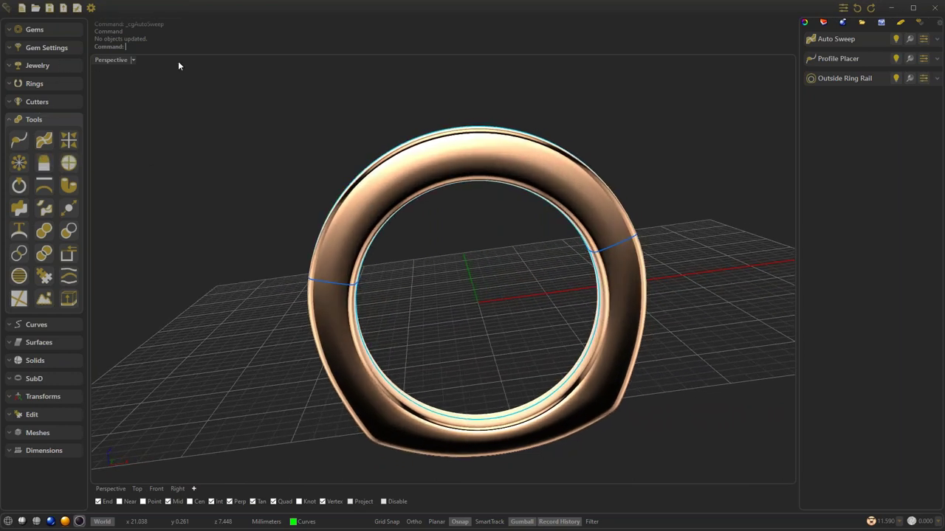
- Start Gems on Curve along the outer ring rail with the Auto Sweep band as the object the gems sit on
click(36, 30)
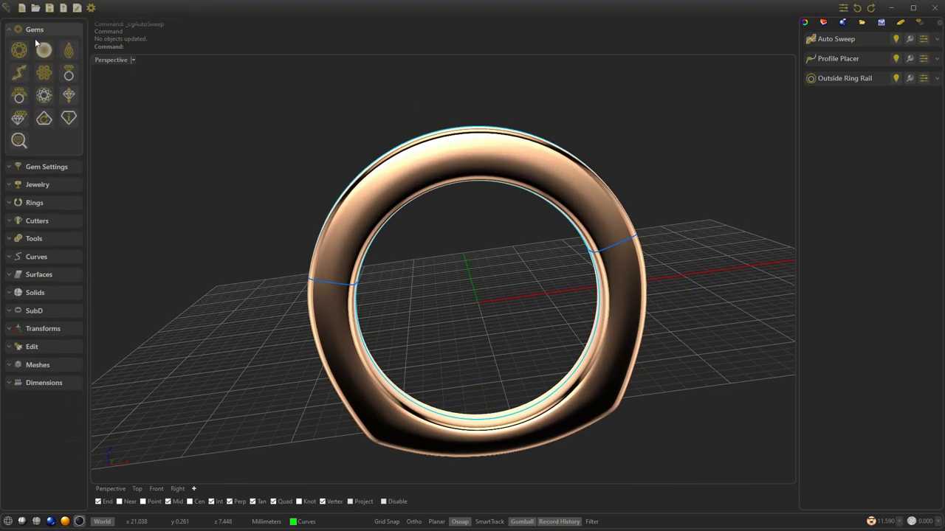
click(20, 77)
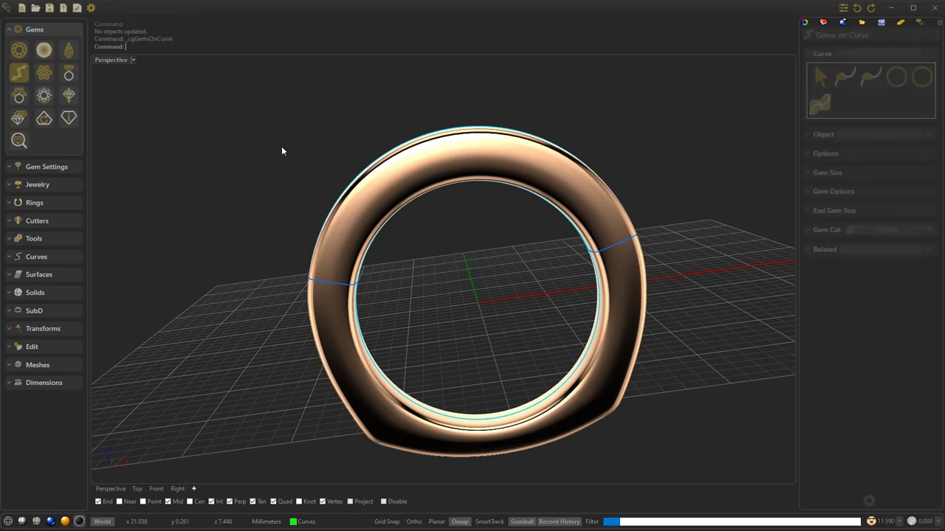
click(896, 77)
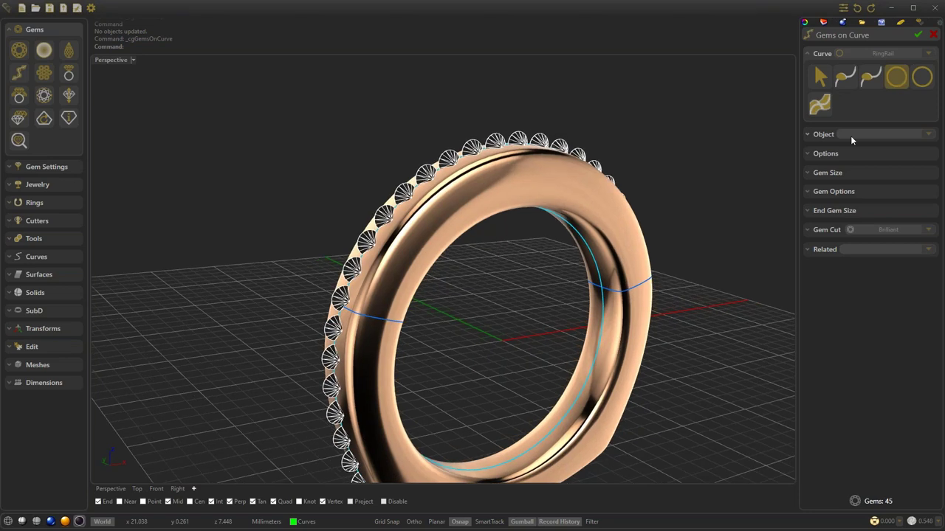
click(821, 136)
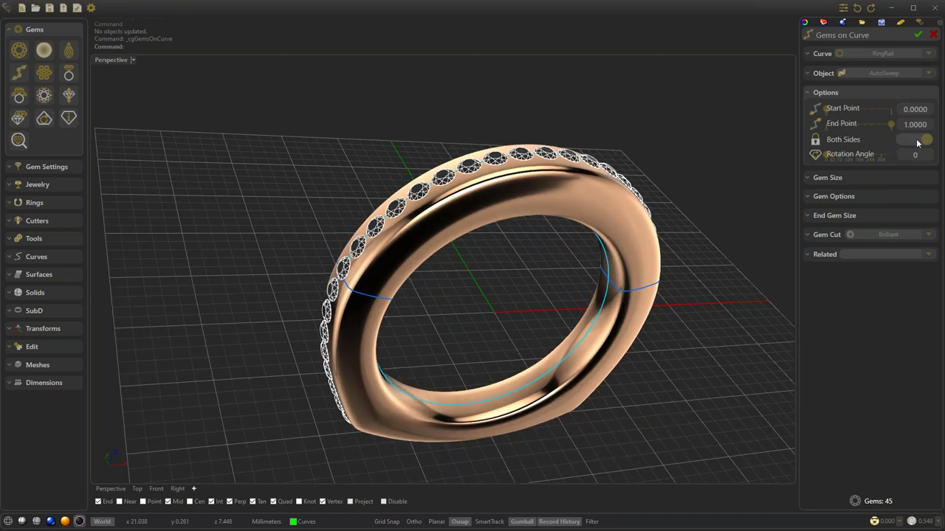
- Turn off Both Sides for the gem row and set its start point to 0.4100 and end point to 0.5450
click(916, 143)
click(853, 110)
drag(875, 125, 862, 125)
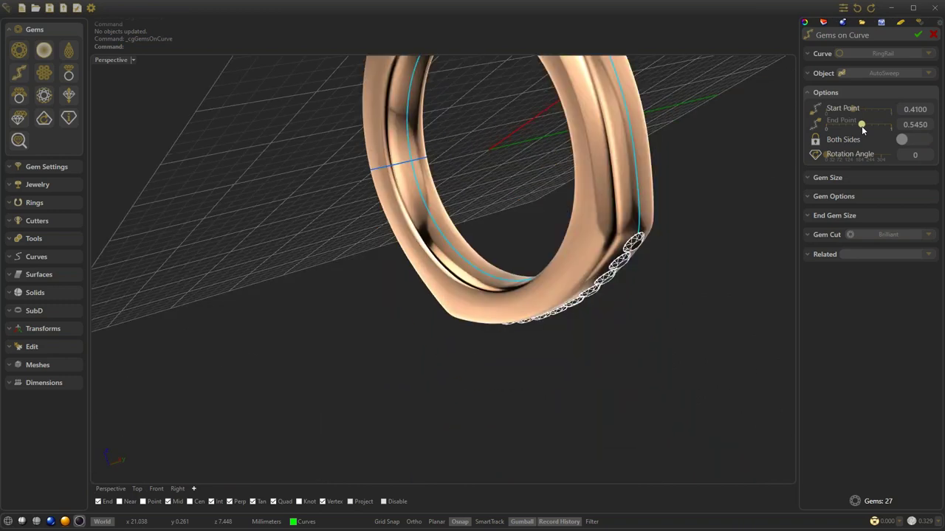
- Run the gem row over the band's upper arc by setting the start point to 0.7200 and end point to 0.5600
mouse_move(861, 125)
mouse_down()
mouse_move(849, 124)
mouse_move(873, 114)
mouse_up()
click(852, 109)
click(872, 110)
drag(848, 127, 860, 127)
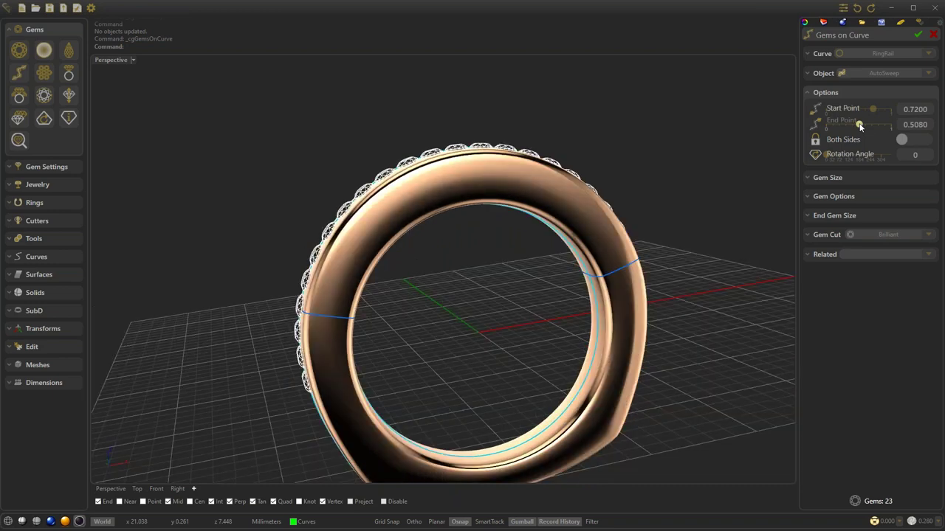
drag(859, 127, 863, 123)
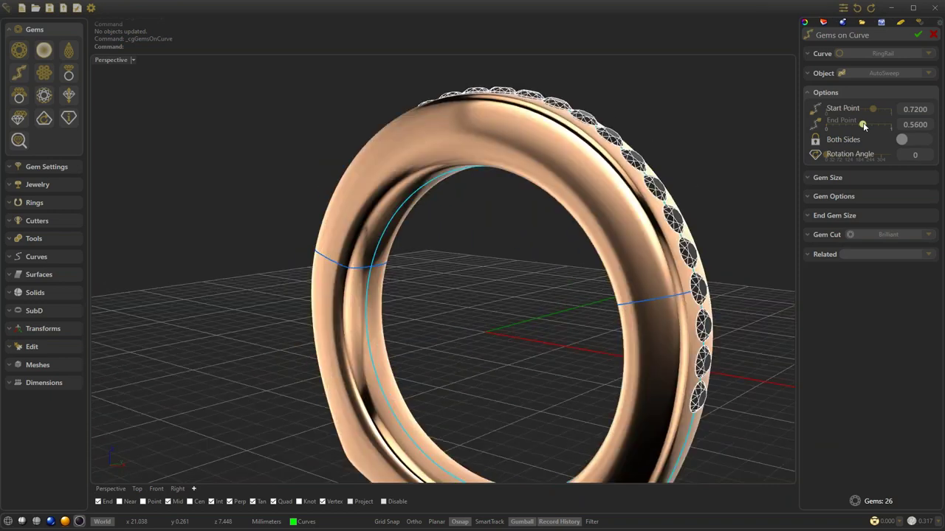
- Increase the gem length and width proportionally to 1.90 mm
click(856, 182)
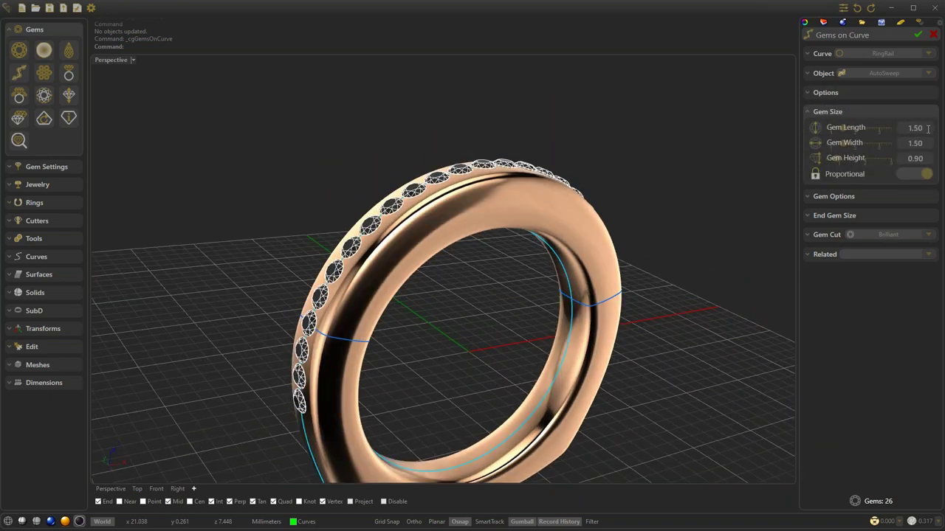
scroll(927, 129, up, 2)
scroll(928, 128, up, 2)
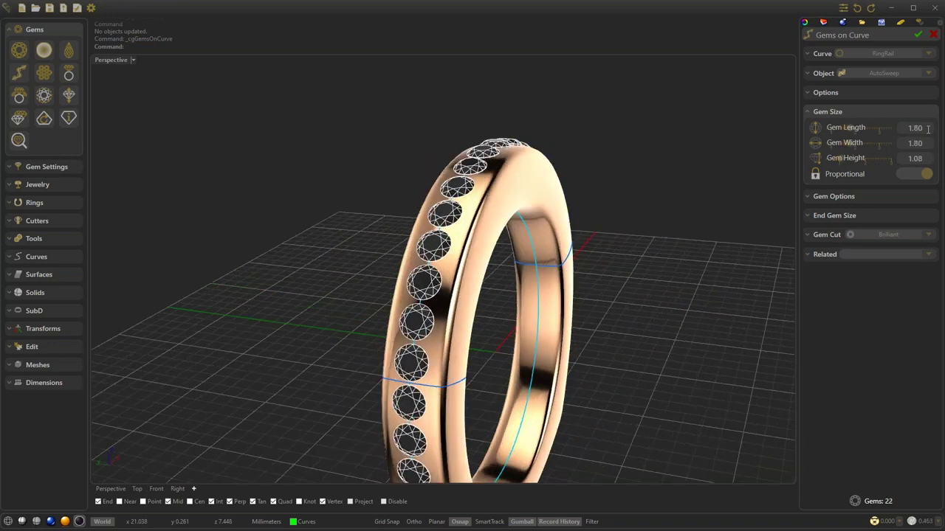
- Try the Princess and Cushion gem cuts on the row and return the gems to the Brilliant cut
click(886, 234)
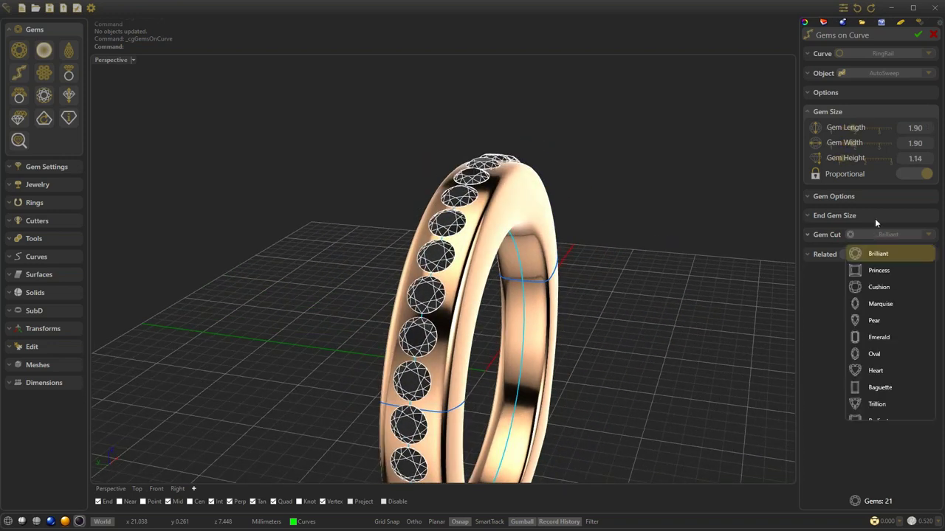
click(878, 271)
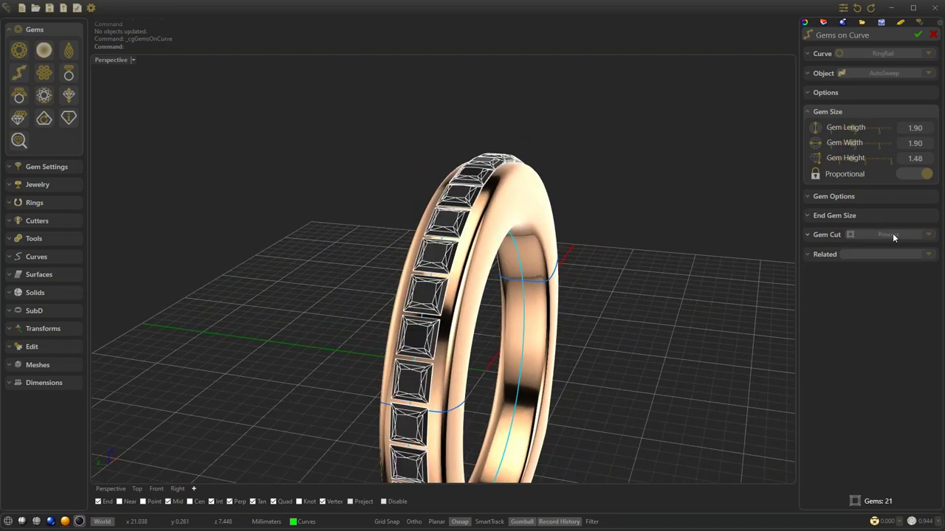
click(892, 233)
click(876, 272)
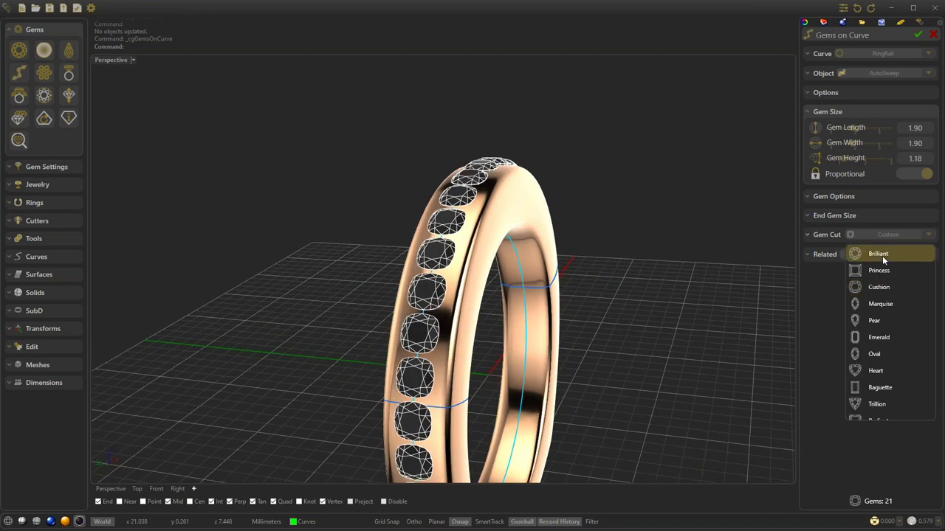
click(882, 256)
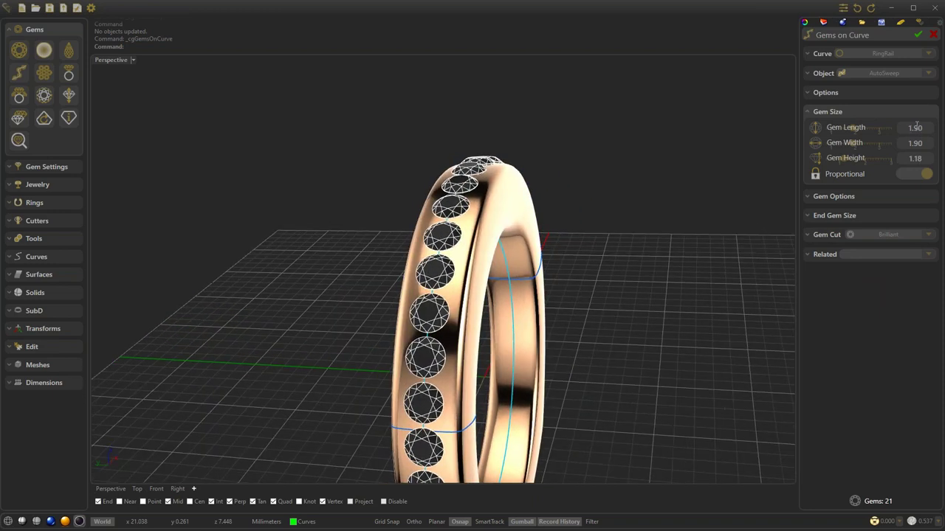
- Open the spacing, placement and tilt options for the gems along the rail
click(850, 197)
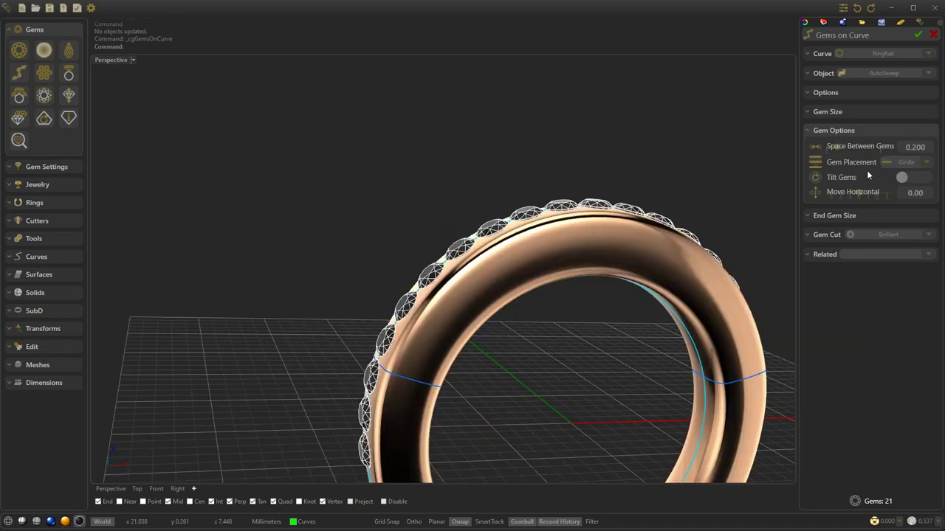